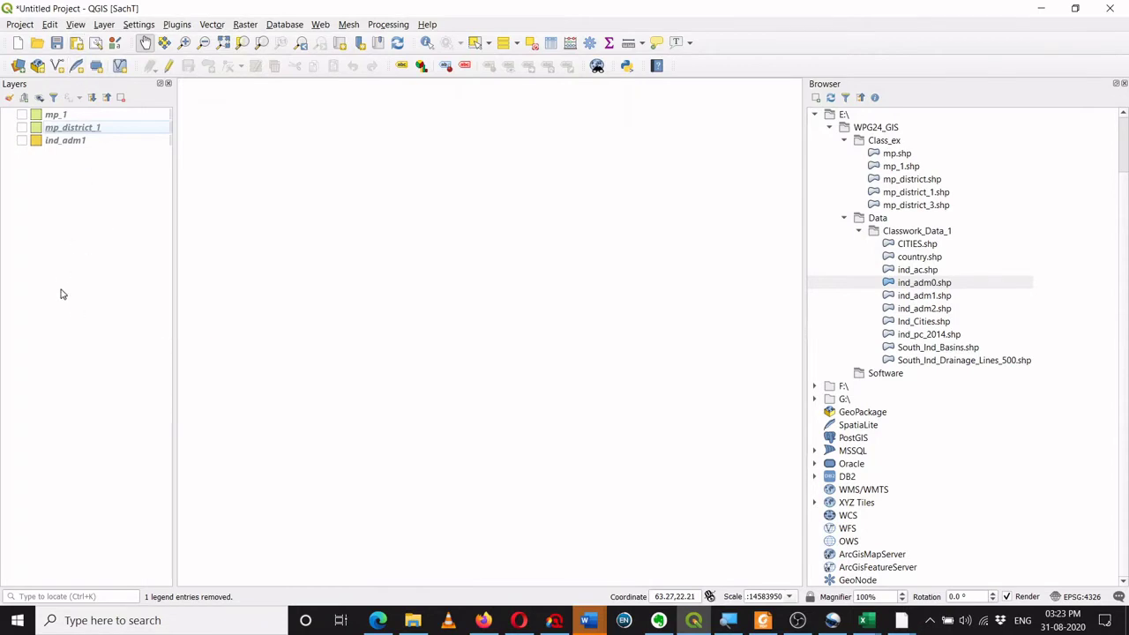
Show the ind_adm1 and mp_district_1 layers on the canvas and create a print layout titled Map_1
left_click(21, 141)
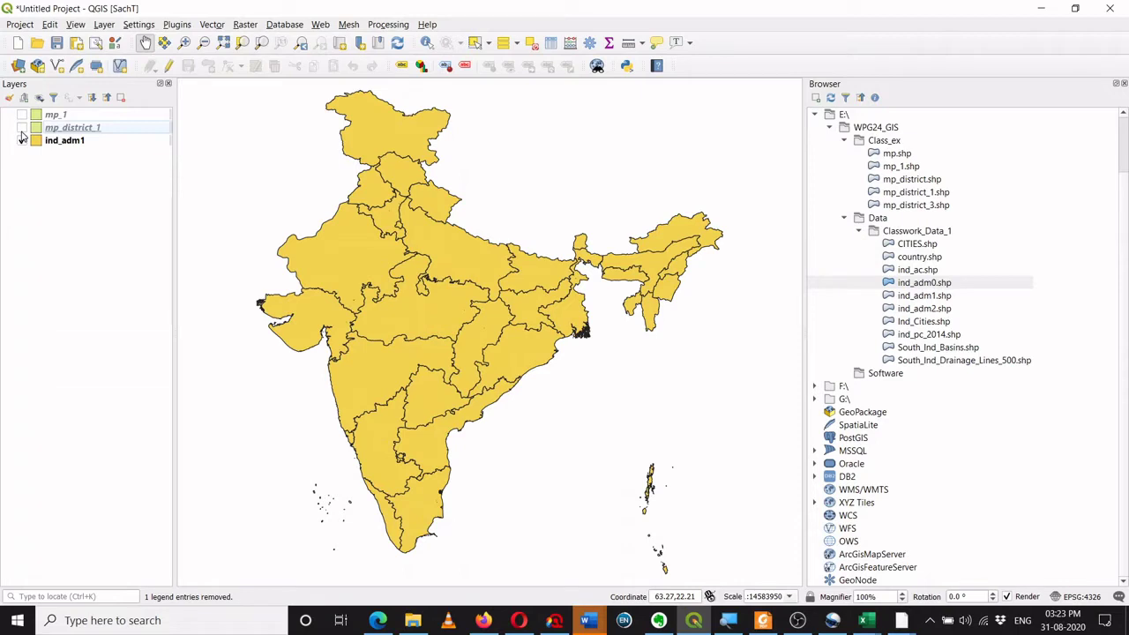
left_click(22, 127)
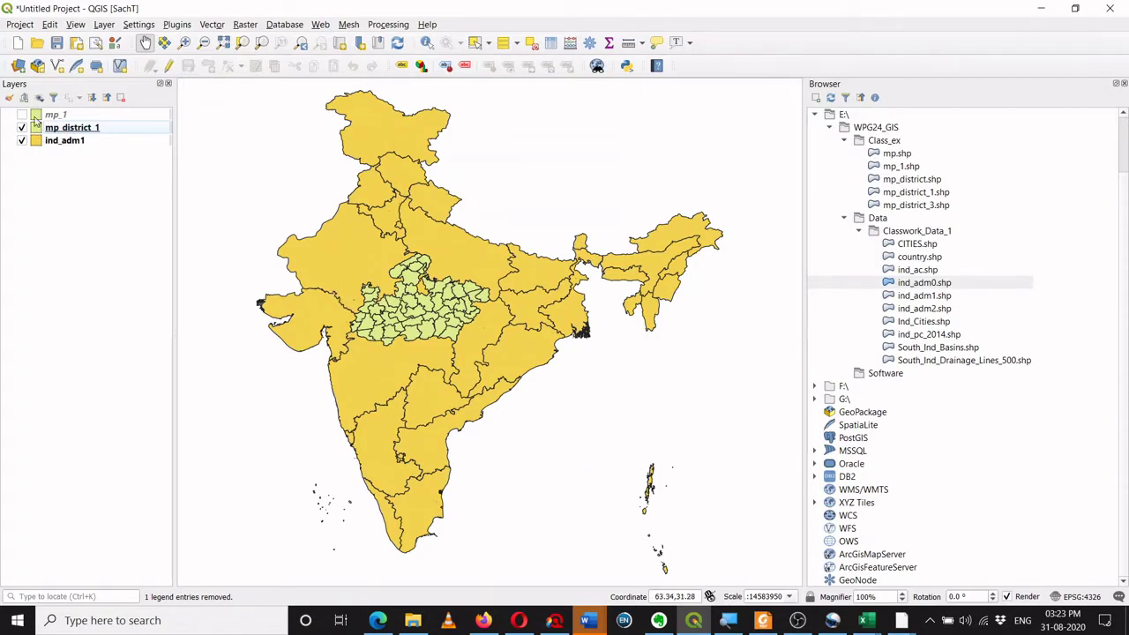
left_click(17, 25)
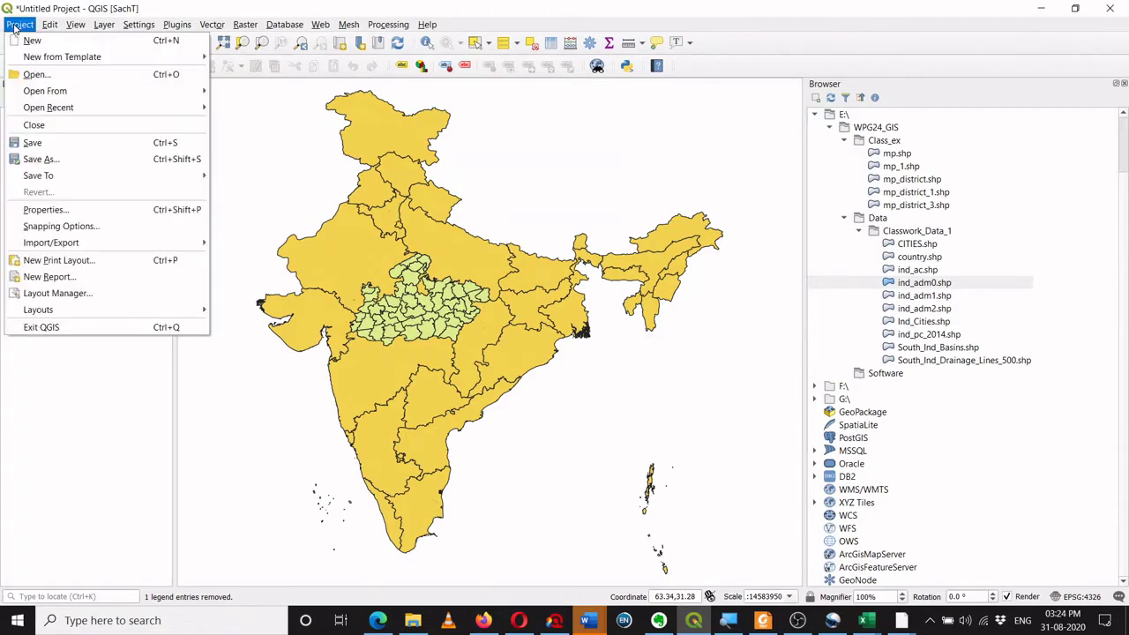
left_click(60, 261)
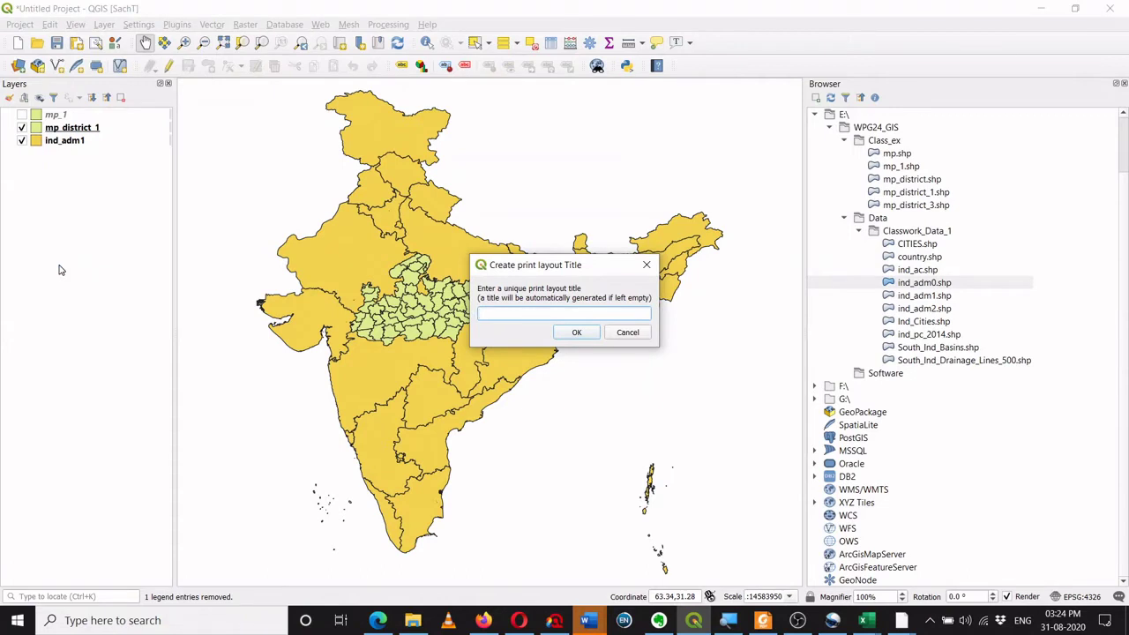
type("Map_1")
left_click(576, 332)
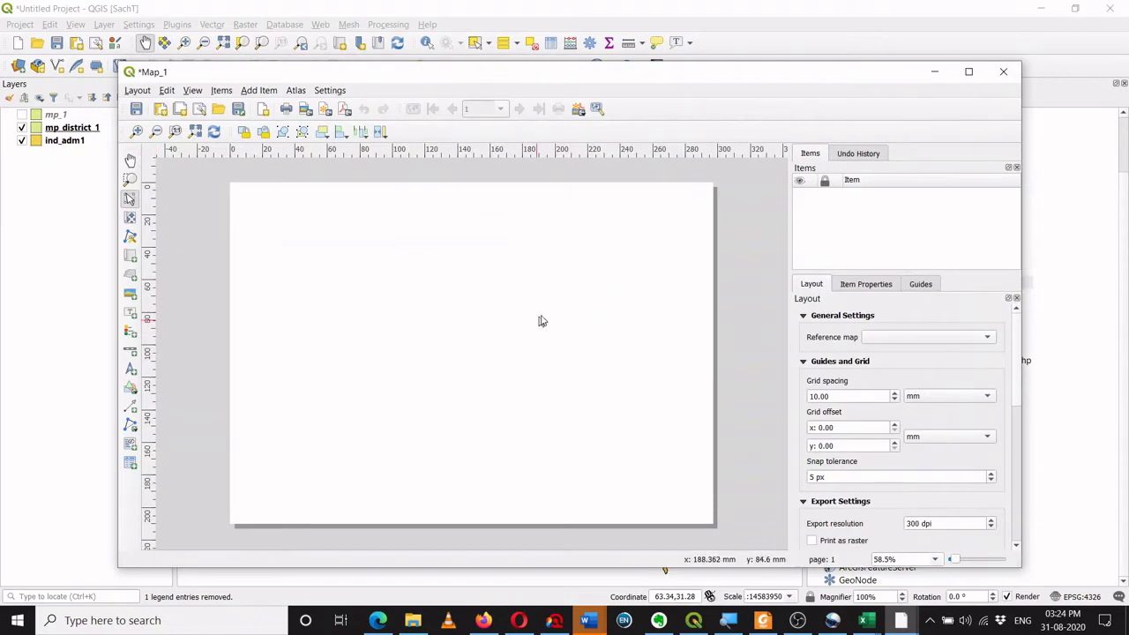
Maximize the layout window and fit the whole page in the view
left_click(968, 72)
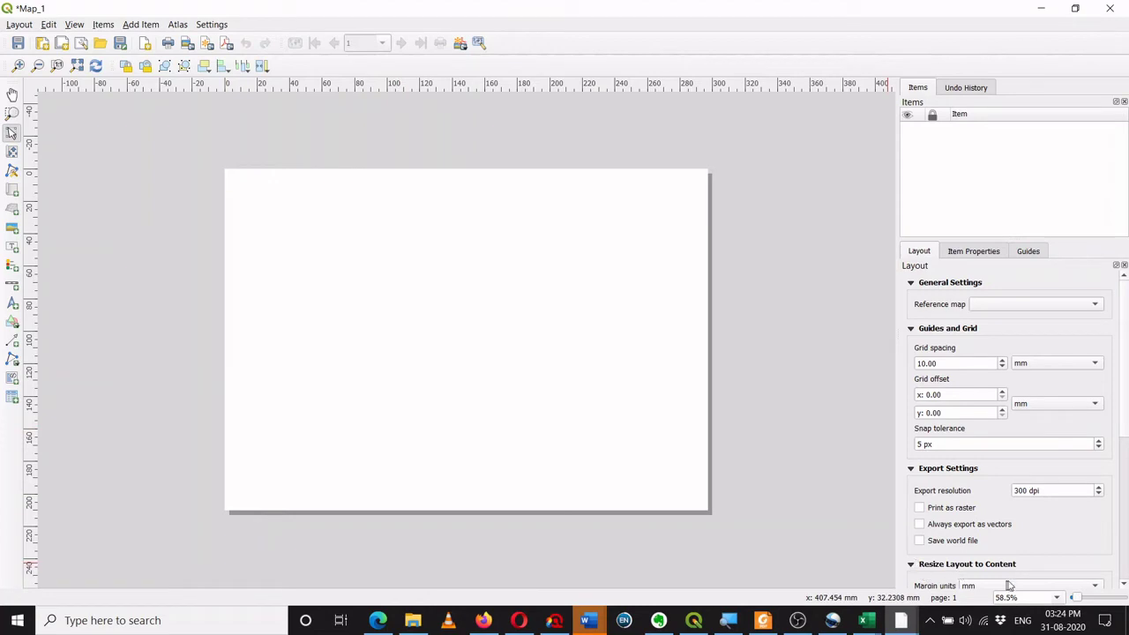
left_click(1059, 599)
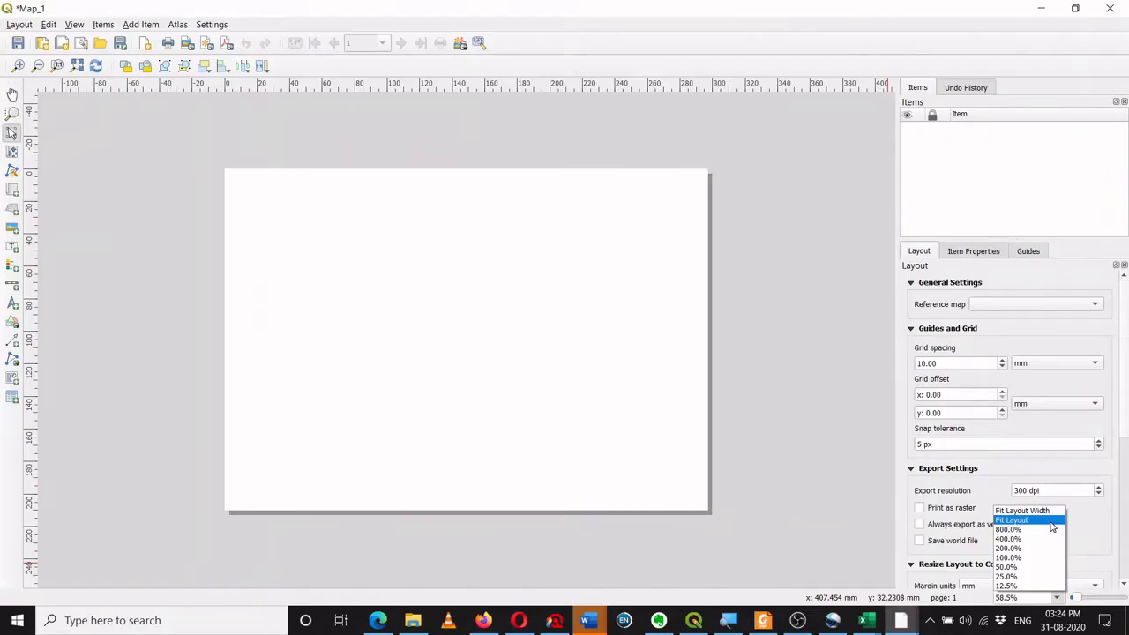
left_click(1052, 527)
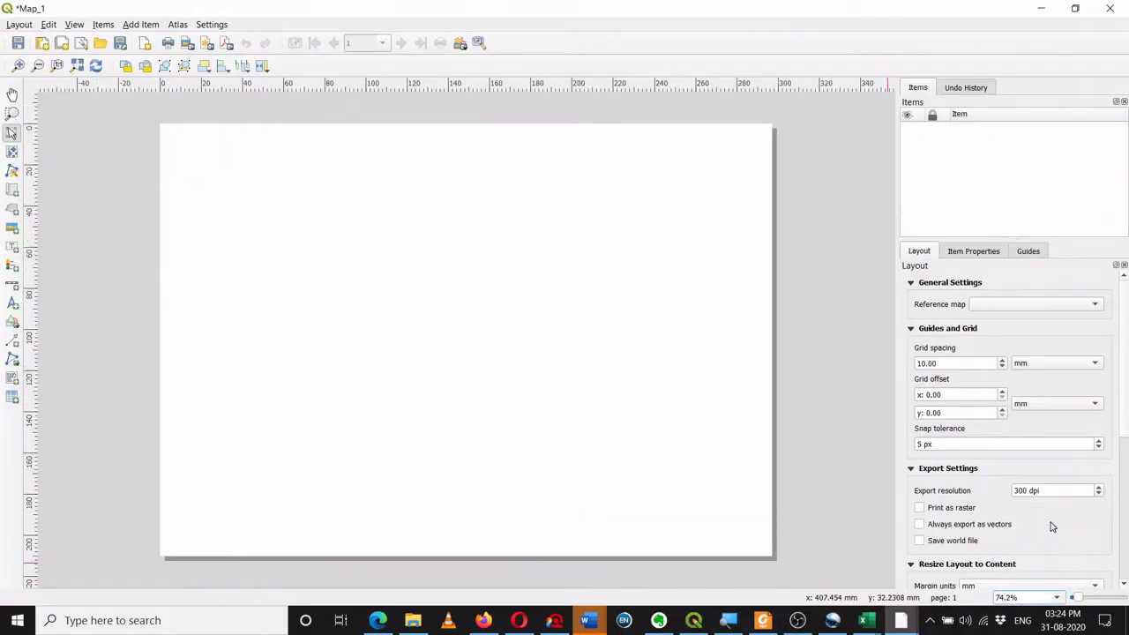
Enlarge the page view to about 82% and widen the item and settings panels beside it
scroll(594, 401, "up", 2)
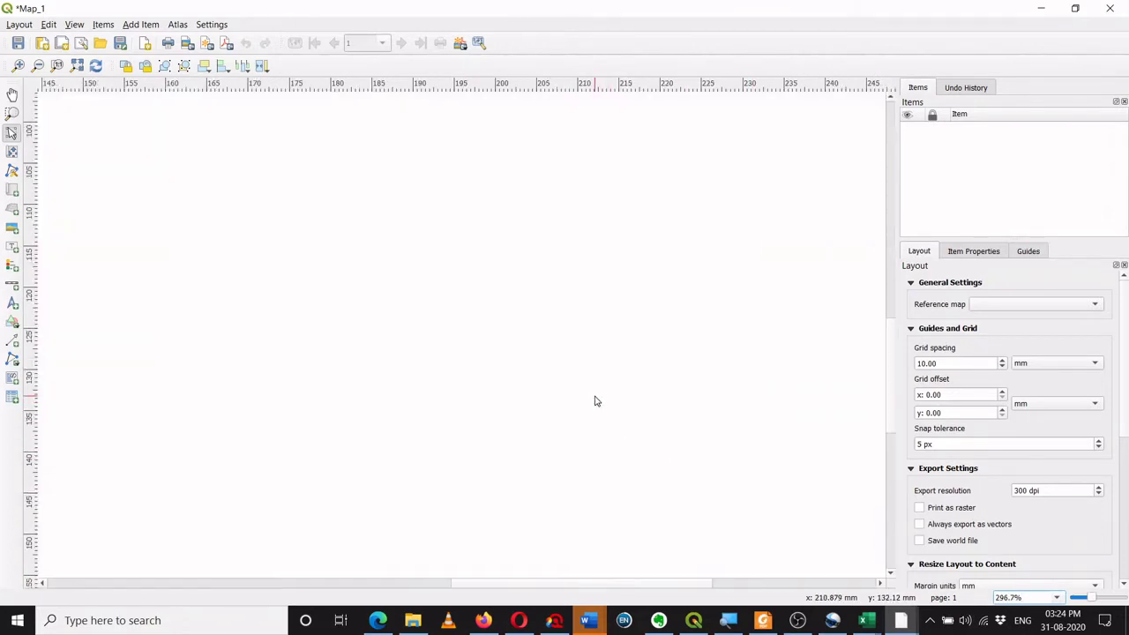
scroll(595, 402, "down", 2)
scroll(595, 401, "up", 2)
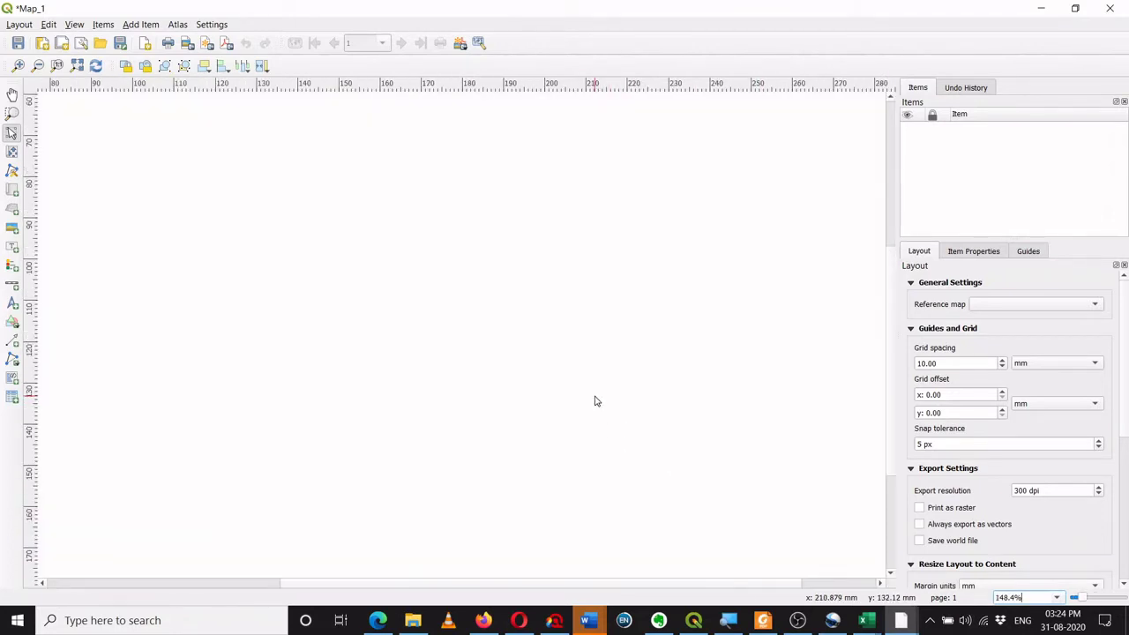
scroll(594, 401, "down", 2)
scroll(595, 401, "up", 2)
scroll(595, 402, "down", 2)
scroll(595, 401, "up", 2)
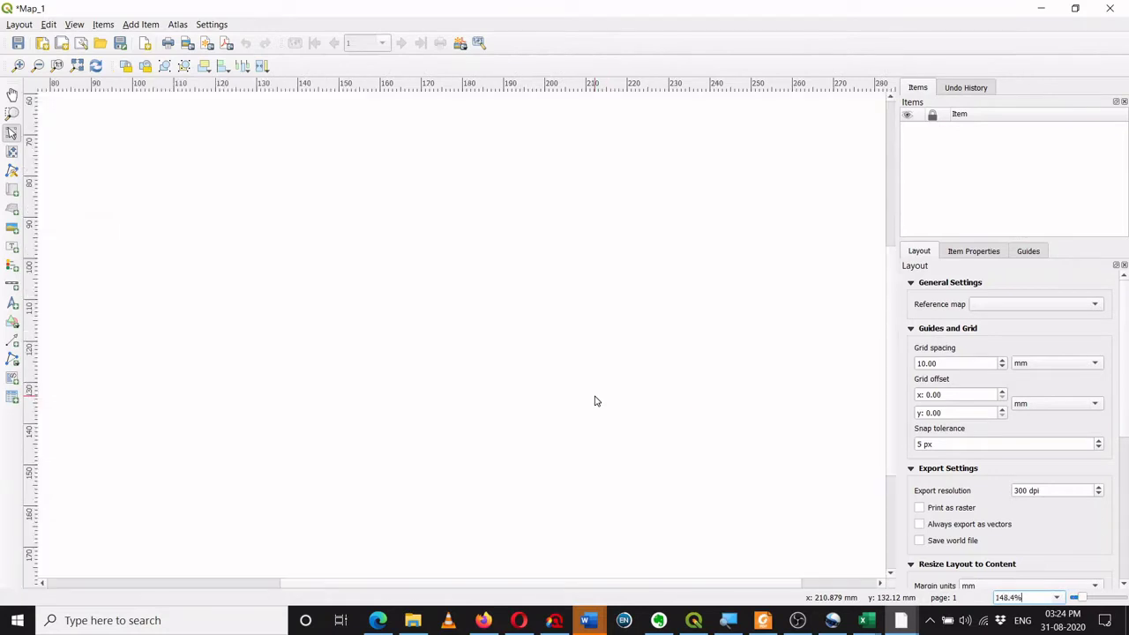
scroll(594, 401, "down", 2)
scroll(595, 402, "up", 1)
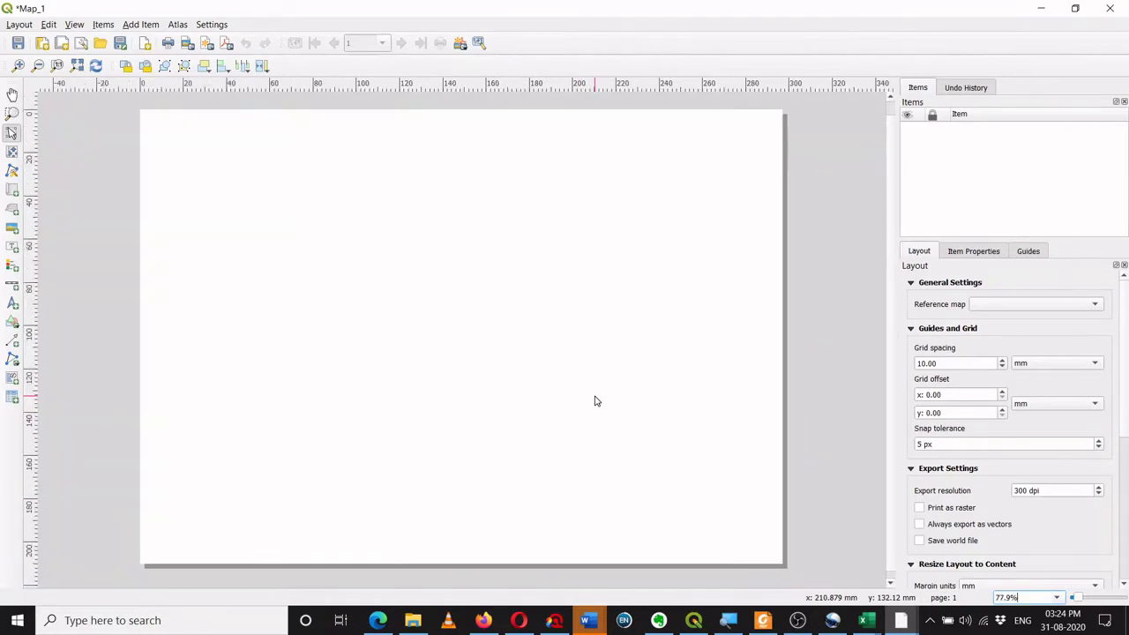
scroll(594, 402, "up", 1)
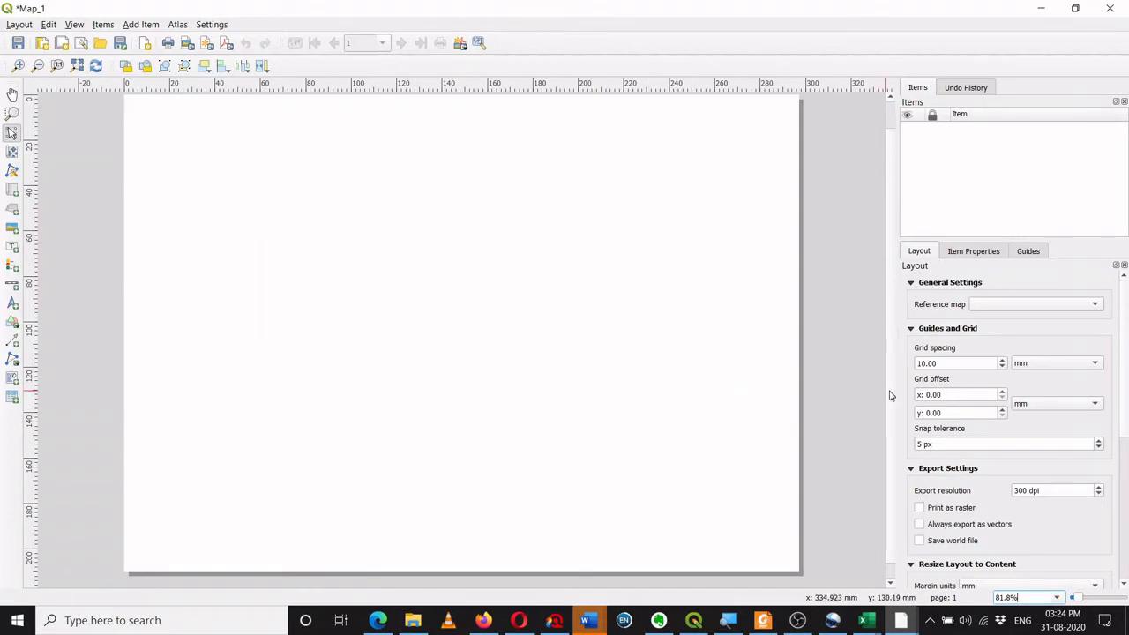
left_click_drag(889, 394, 824, 360)
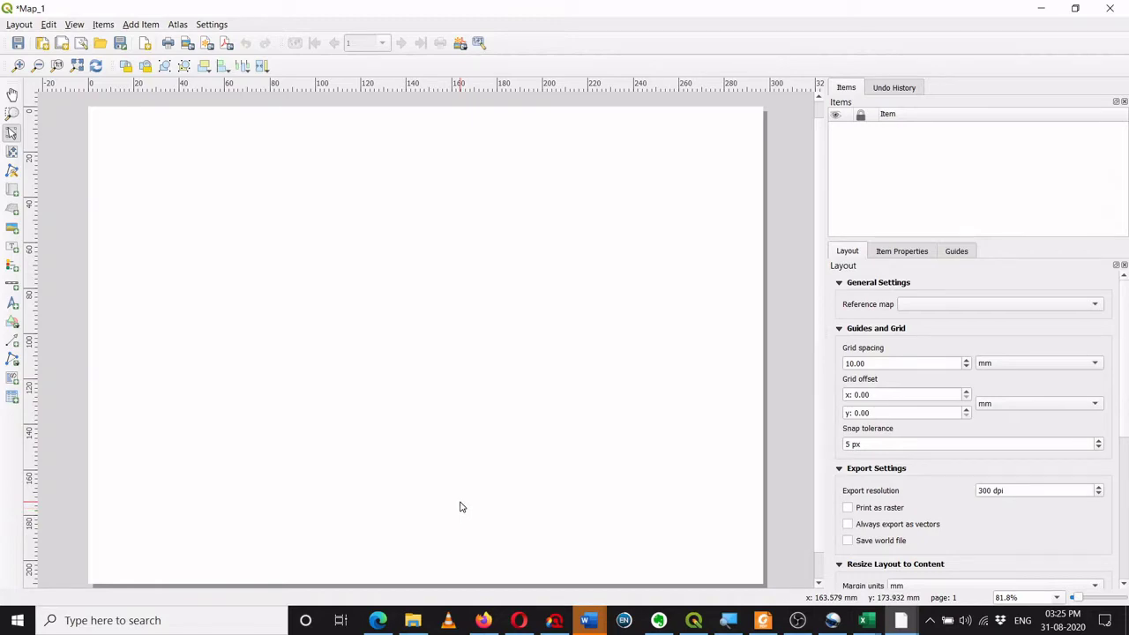
key("alt+Tab")
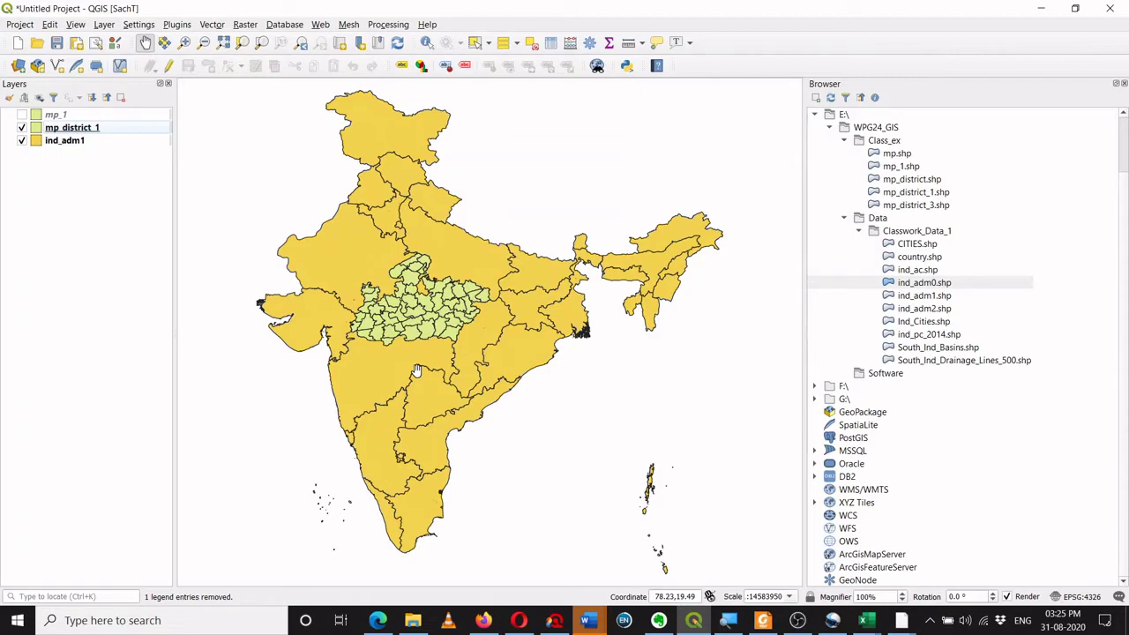
key("alt+Tab")
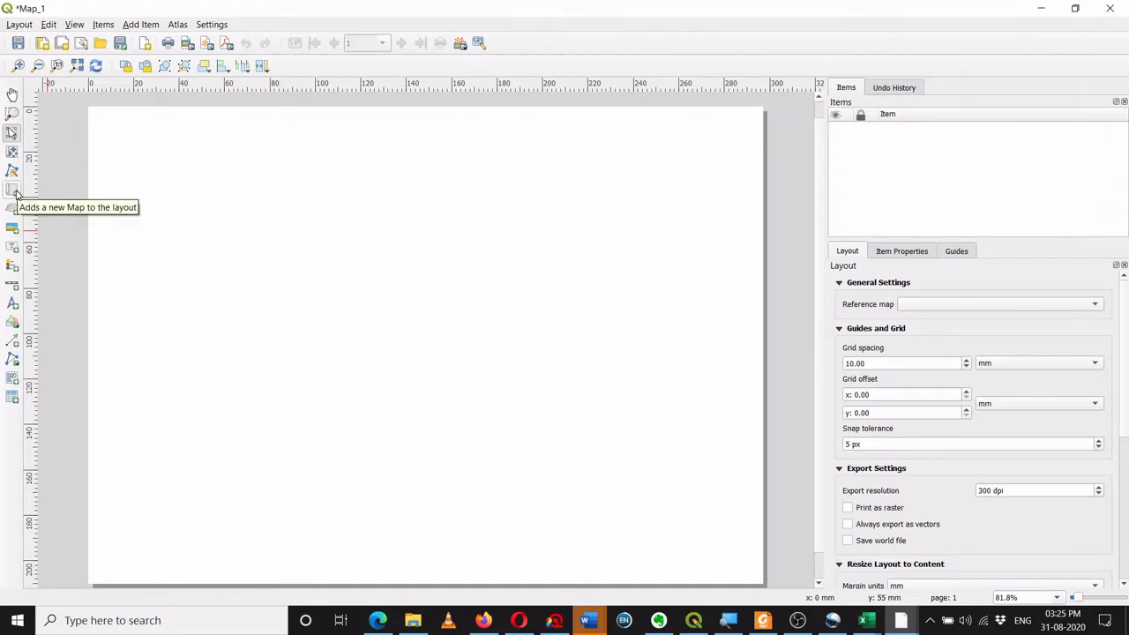
key("ctrl+plus")
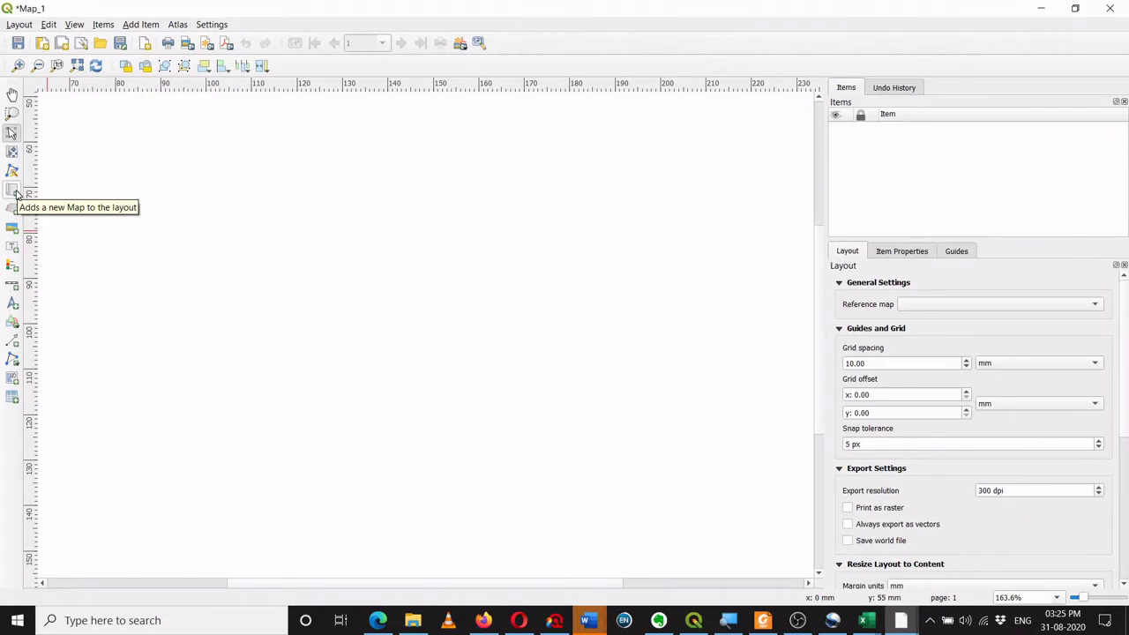
key("ctrl+0")
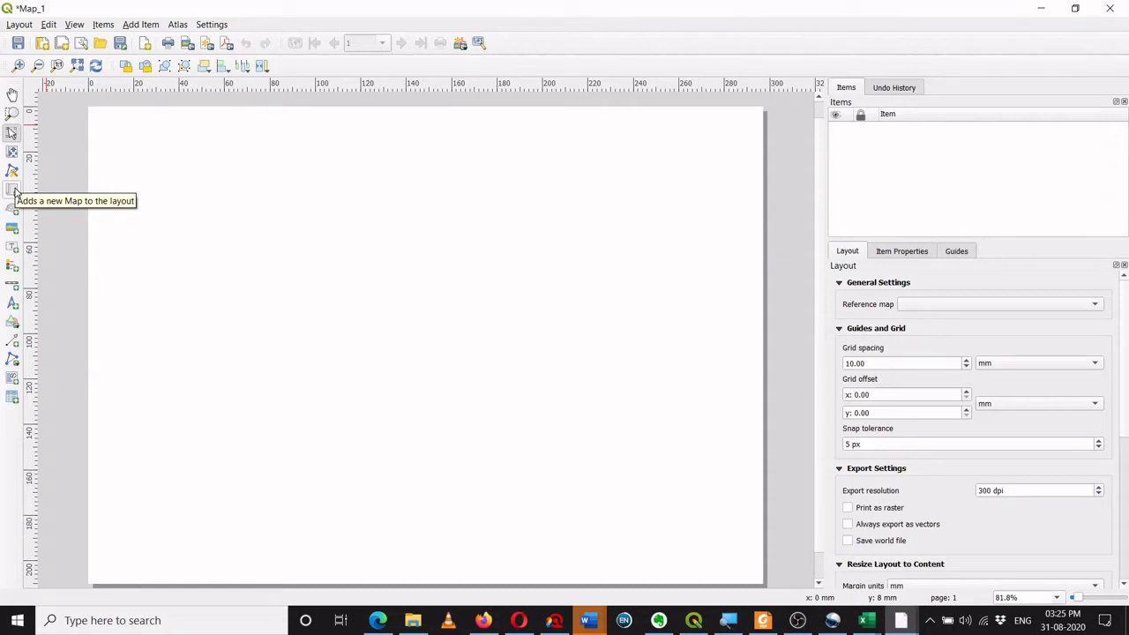
Add a map item to the layout that covers nearly the whole page, leaving a narrow margin
left_click(13, 190)
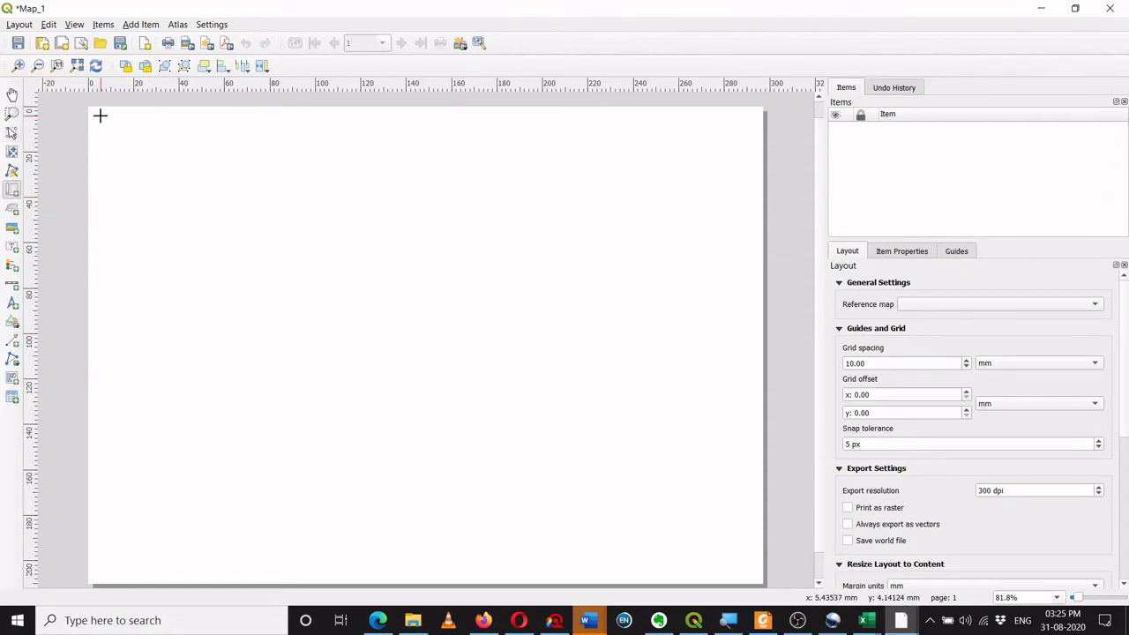
left_click_drag(100, 116, 752, 578)
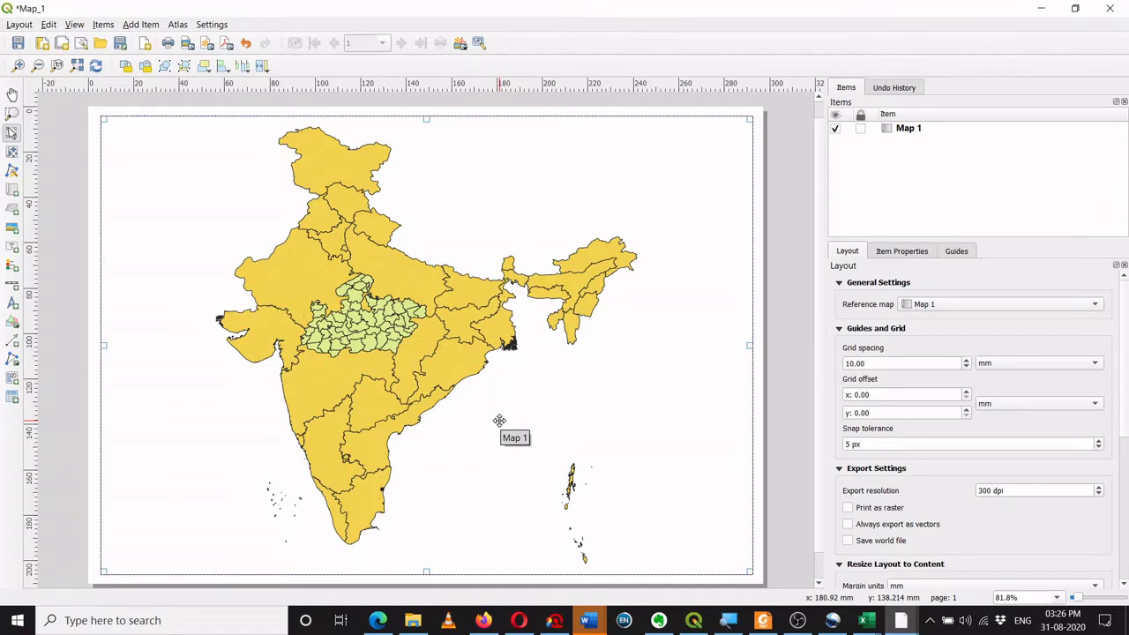
Shift the map item slightly towards the page's left edge and shrink its frame to roughly half the page width
left_click(13, 136)
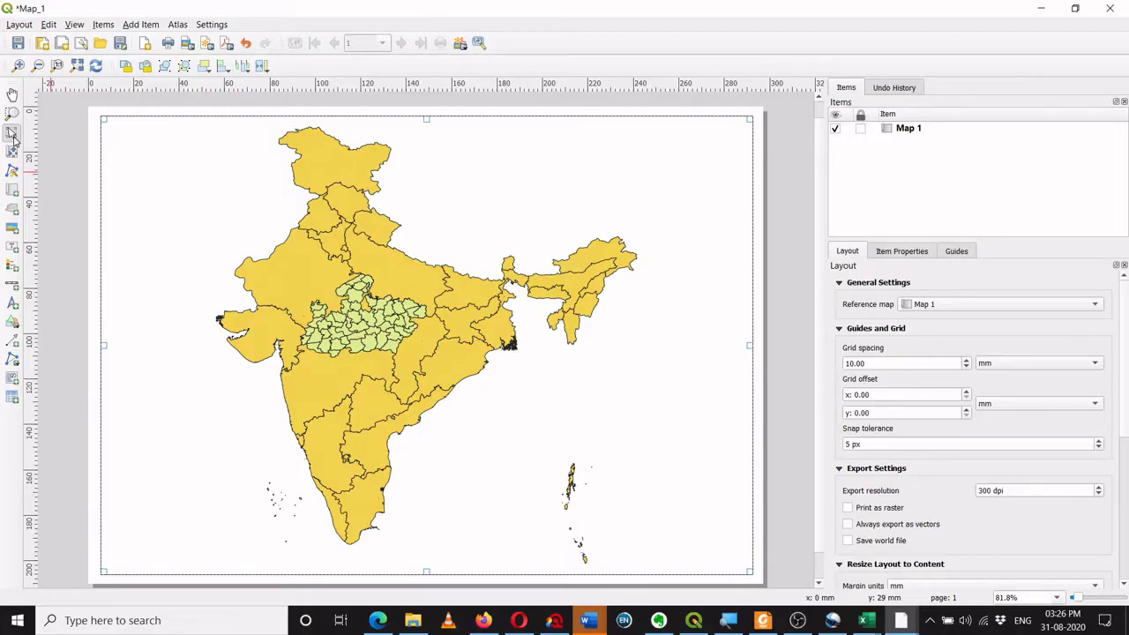
left_click(12, 134)
left_click_drag(309, 147, 333, 202)
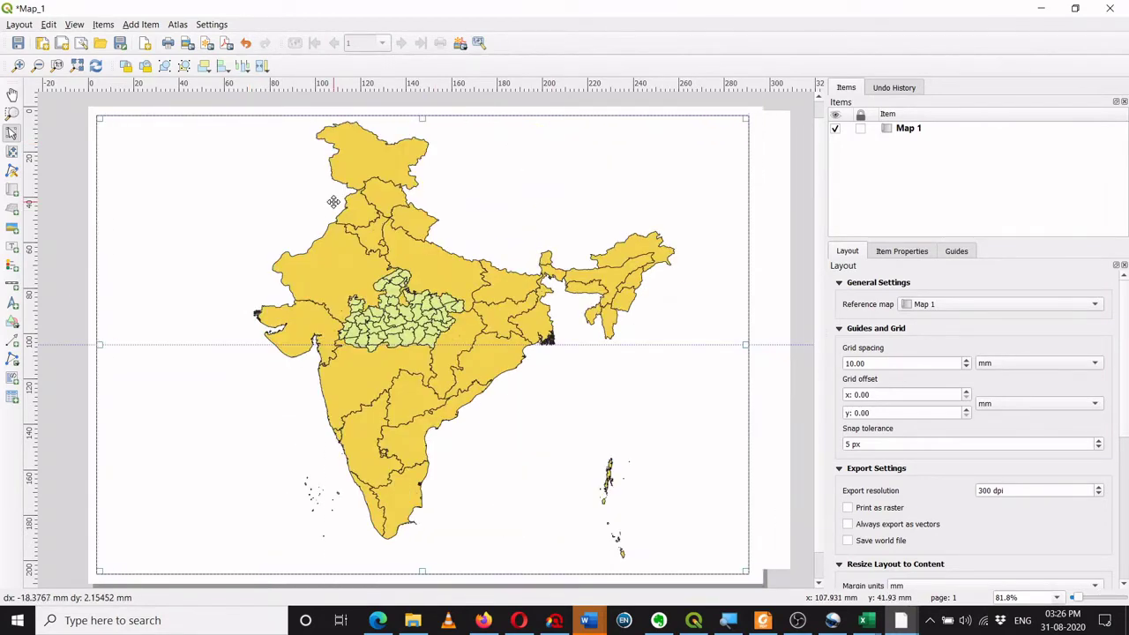
left_click_drag(745, 119, 633, 195)
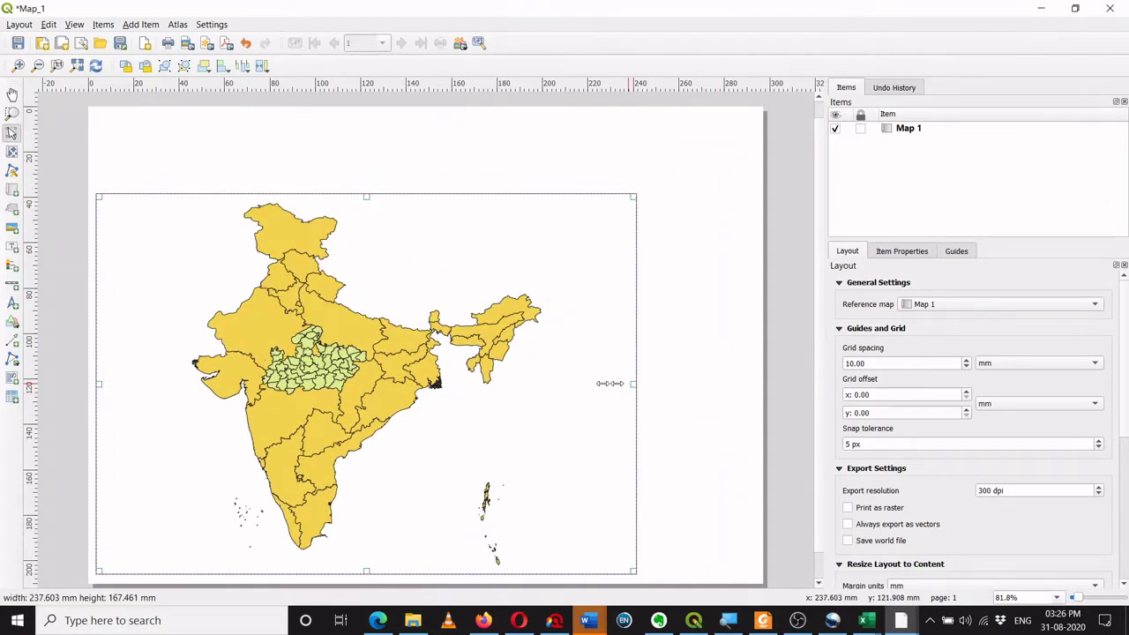
left_click_drag(610, 383, 454, 383)
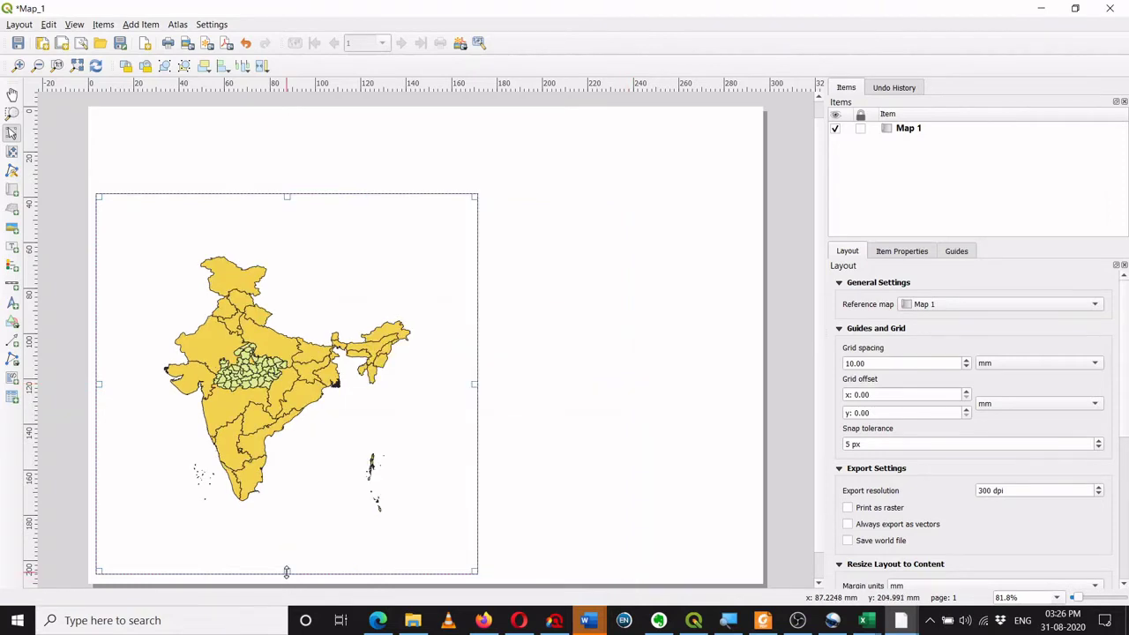
left_click_drag(286, 571, 286, 515)
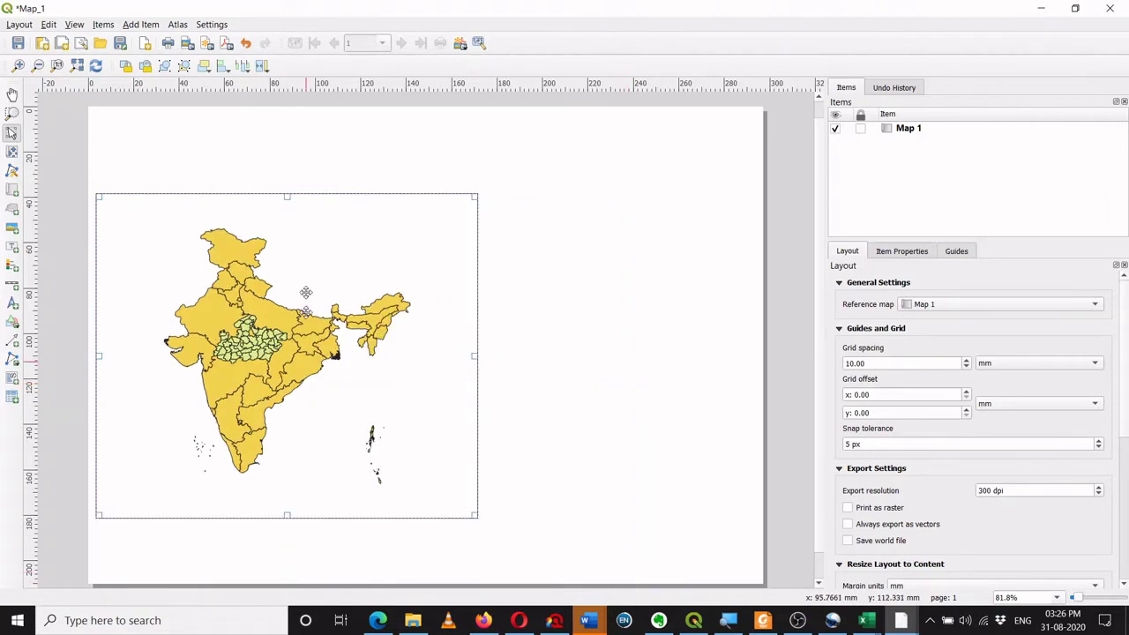
Move the reduced map item to the upper-left area of the page, leaving a small margin
left_click_drag(302, 283, 303, 281)
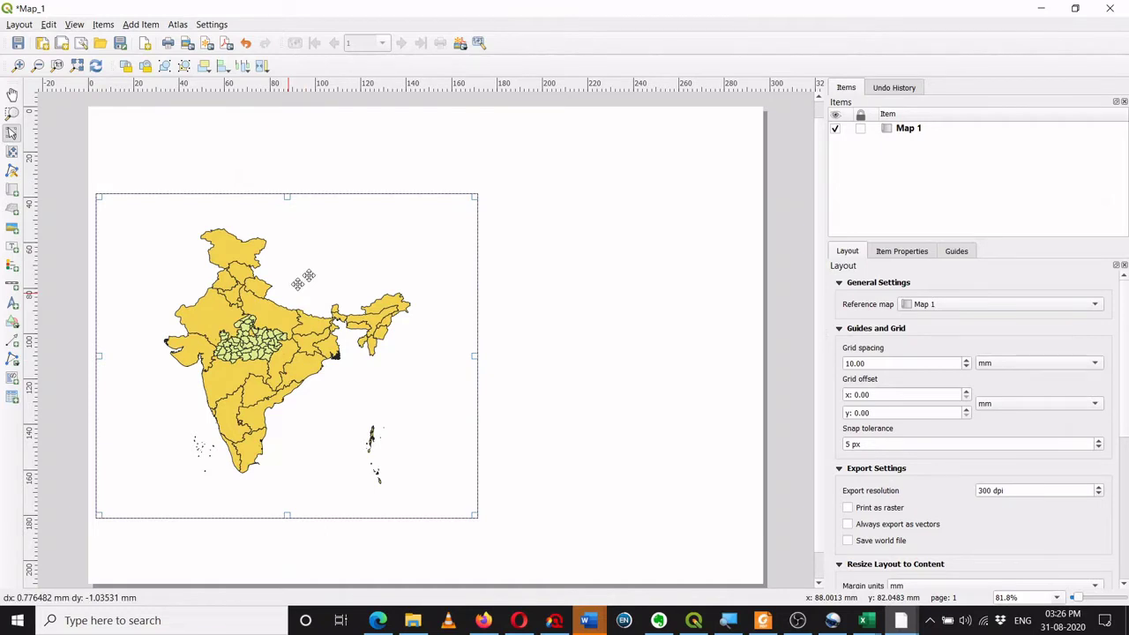
left_click_drag(304, 280, 327, 199)
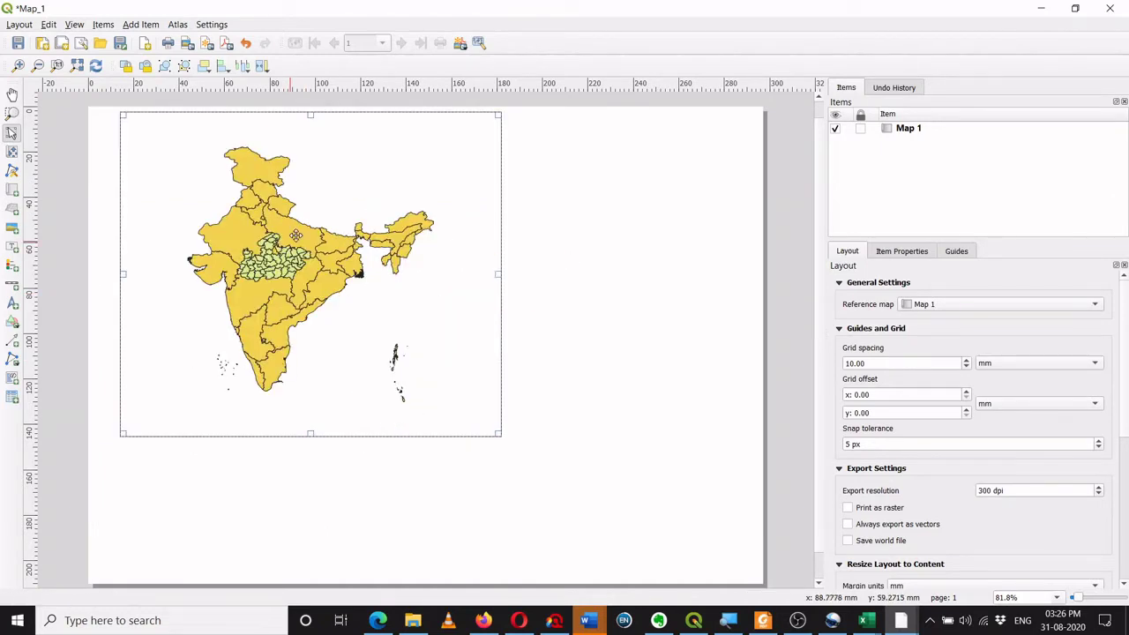
left_click_drag(296, 236, 292, 247)
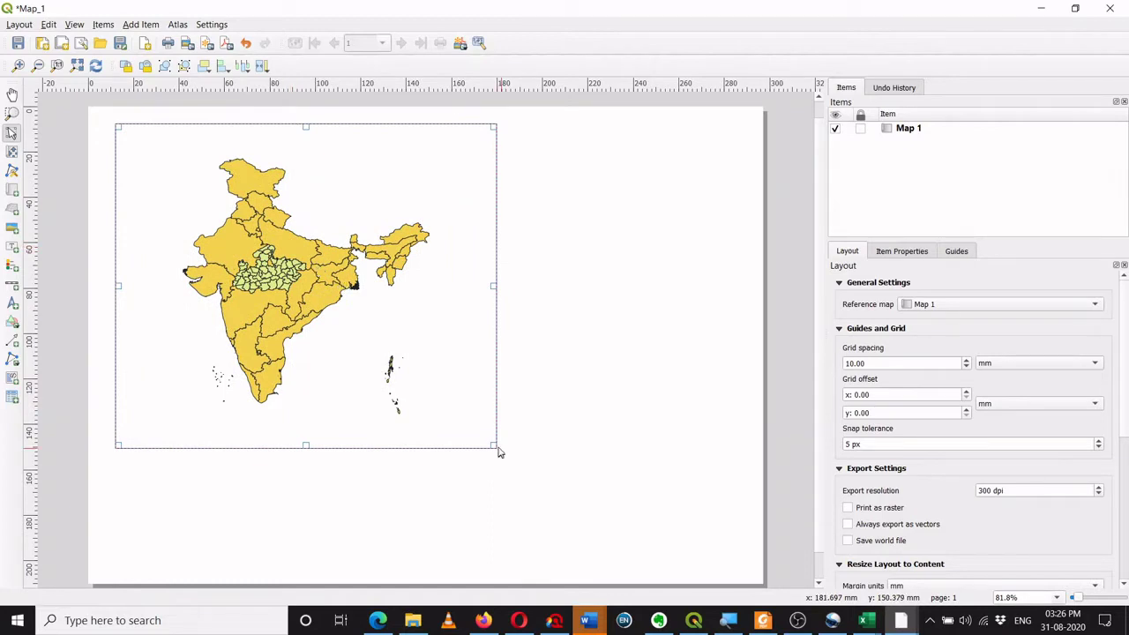
Enlarge the map item to about 276 × 199 mm and centre it on the page
left_click_drag(495, 449, 739, 572)
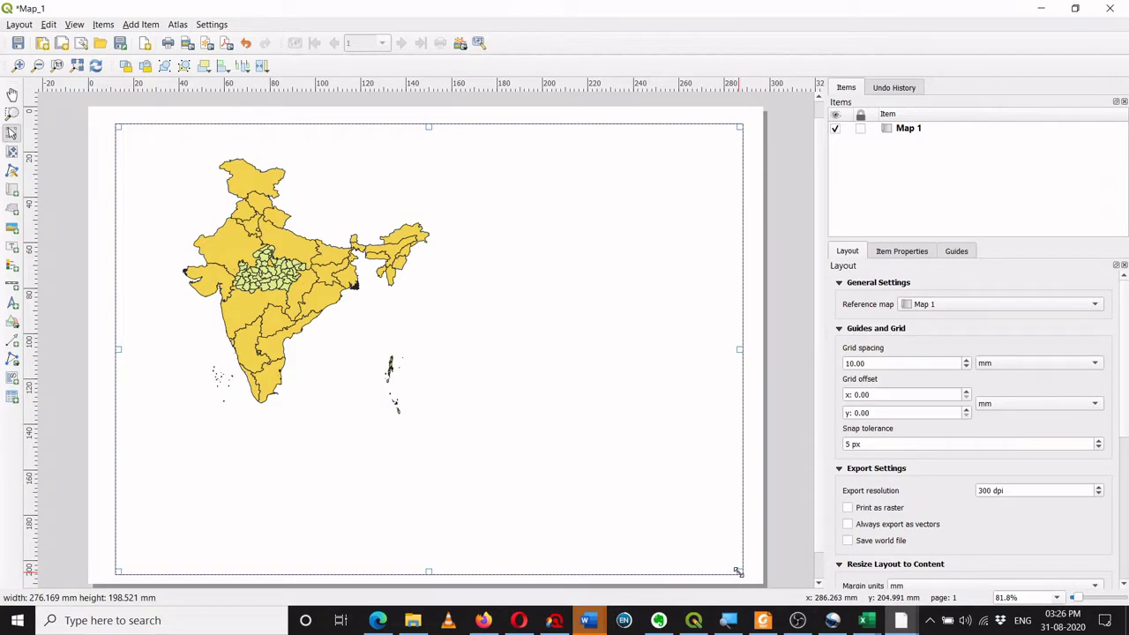
left_click_drag(738, 572, 738, 573)
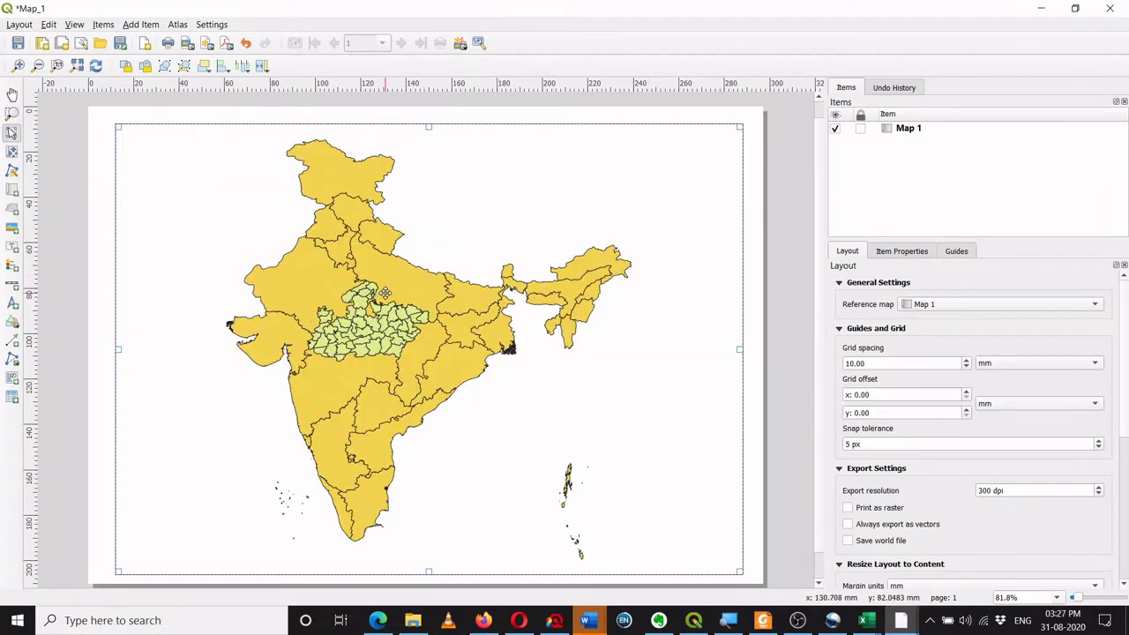
left_click_drag(385, 293, 409, 300)
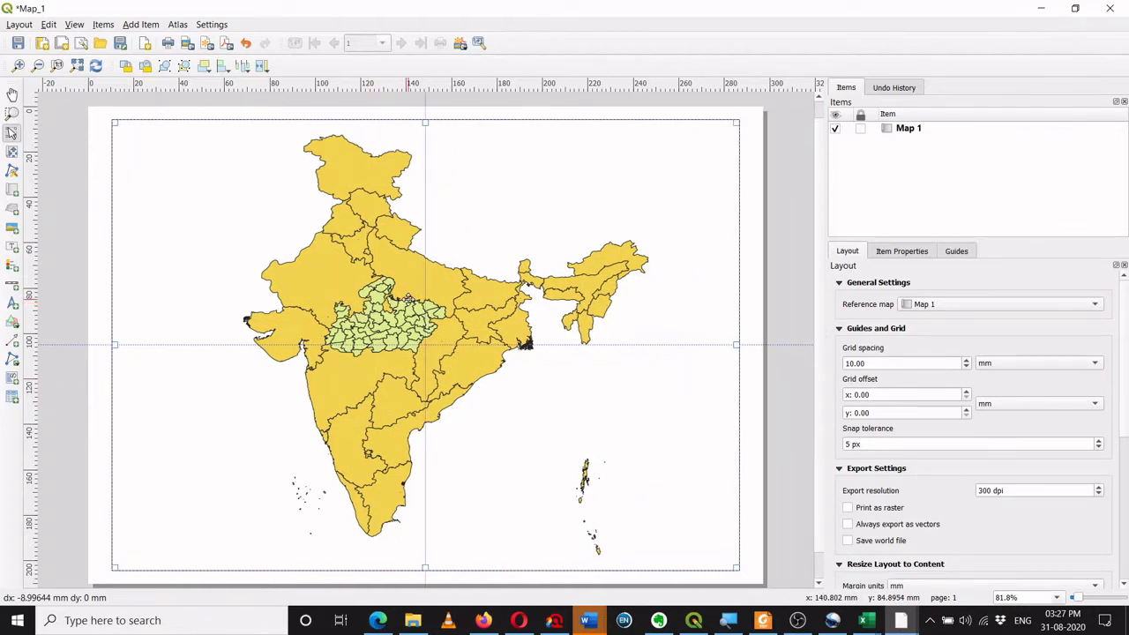
left_click_drag(414, 307, 413, 307)
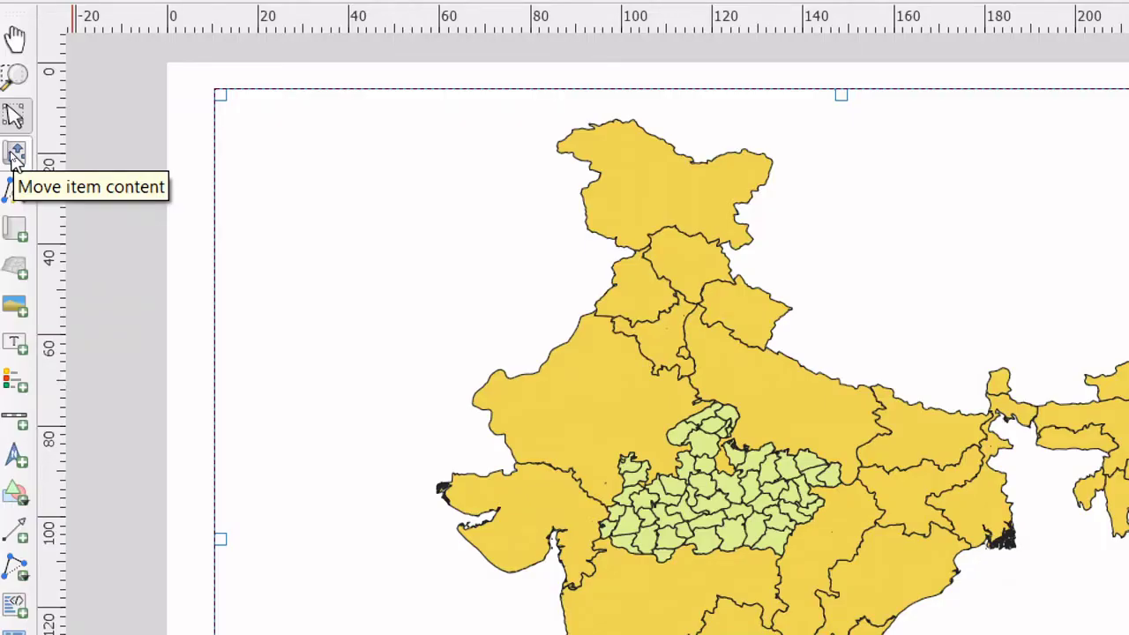
Move the map content within its frame, first towards the right edge and back towards the left side
left_click(12, 155)
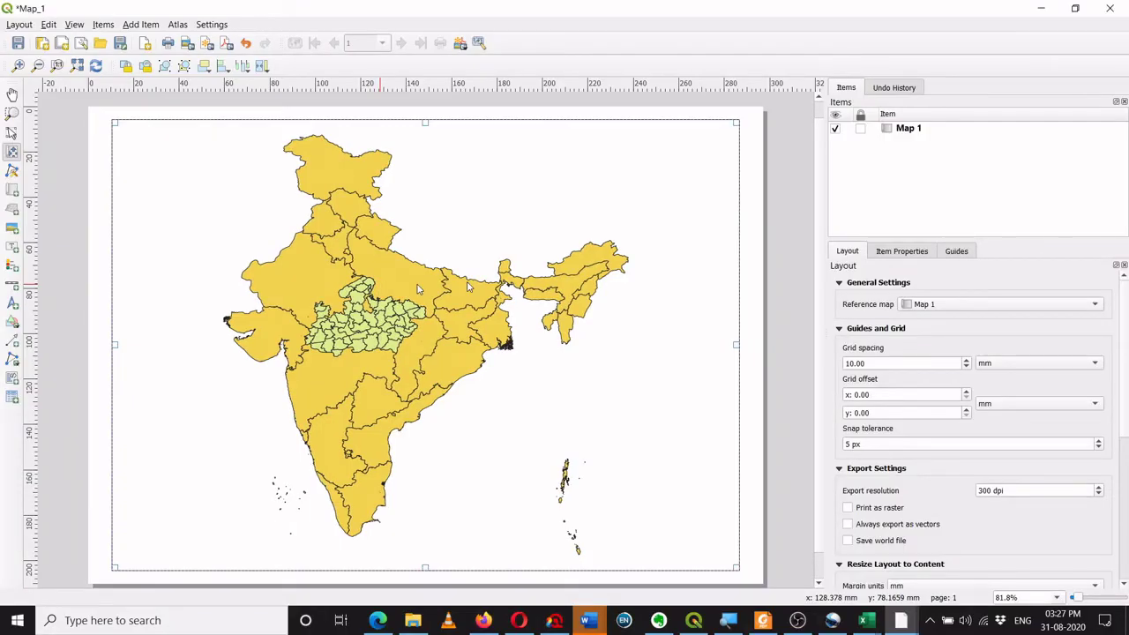
left_click_drag(468, 286, 688, 284)
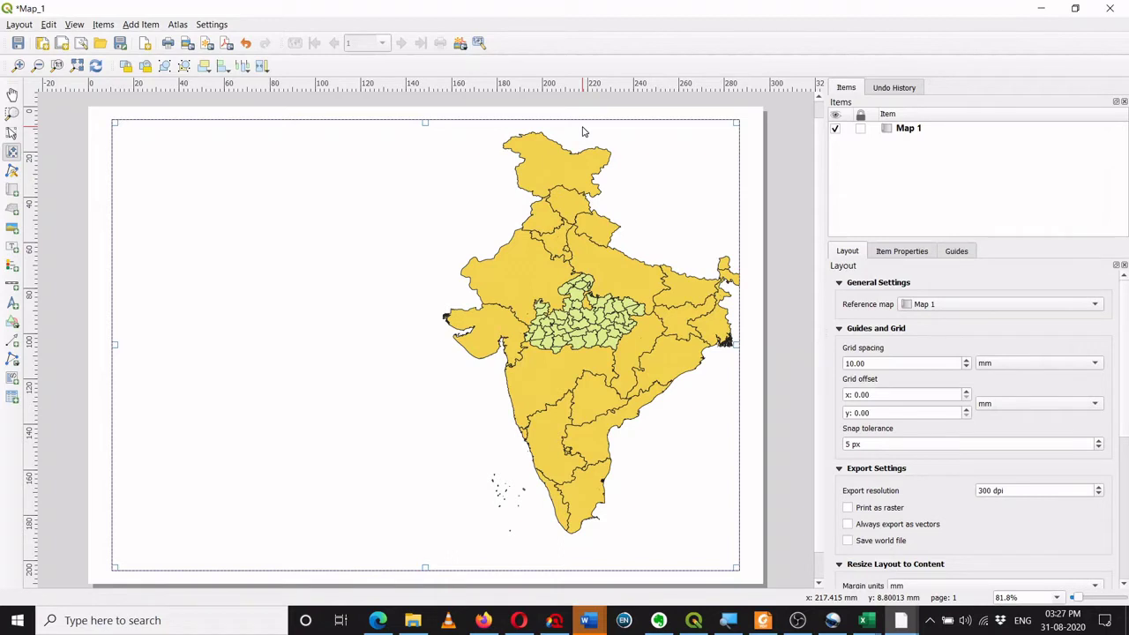
left_click_drag(585, 401, 295, 389)
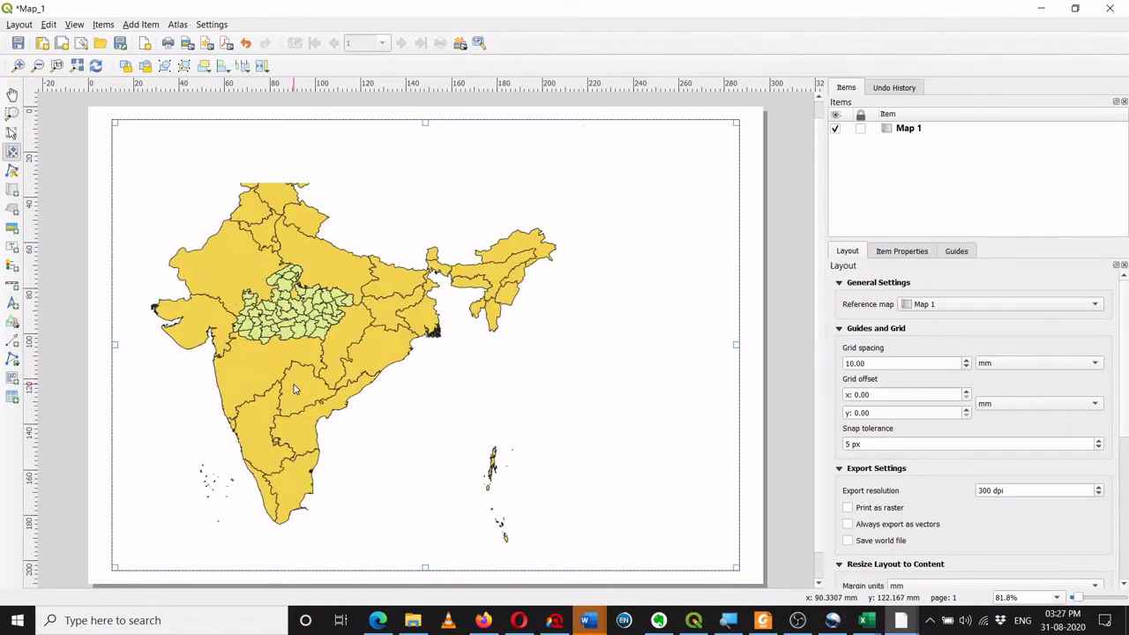
Rescale and reposition the map content so all of India fits towards the frame's left side, at a scale of about 1:13,010,509
left_click_drag(295, 389, 305, 360)
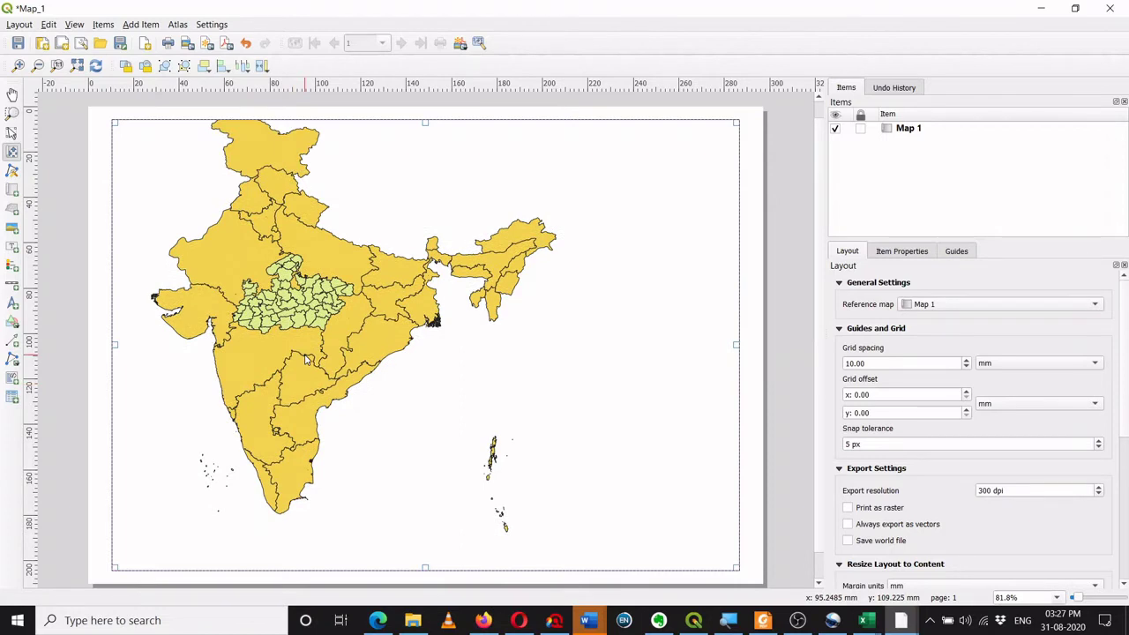
scroll(305, 360, "up", 3)
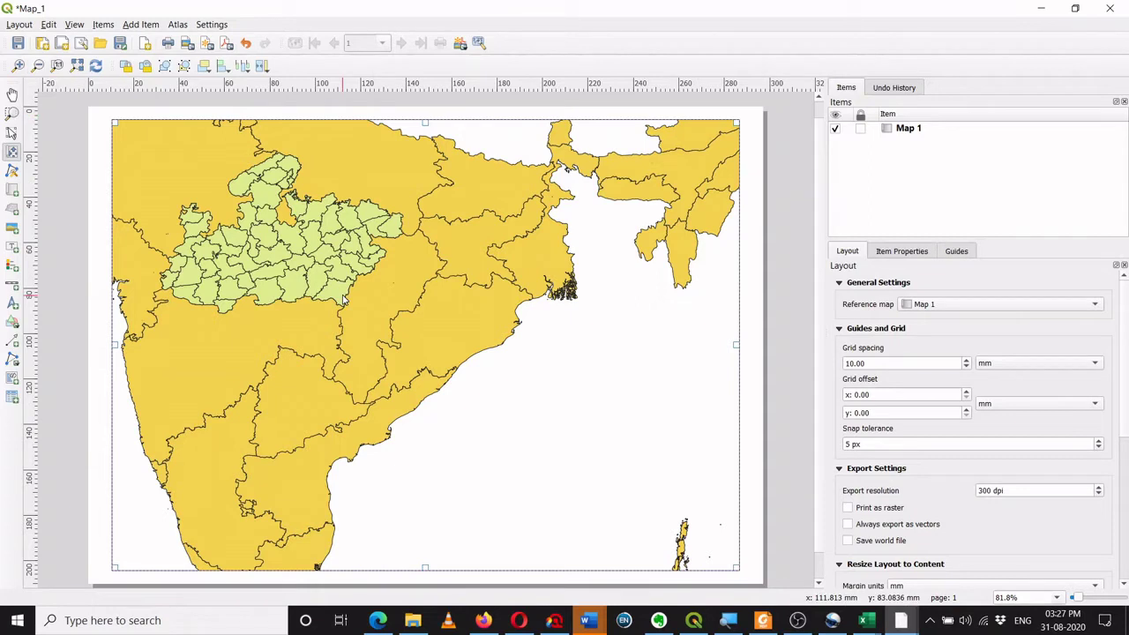
scroll(343, 298, "down", 2)
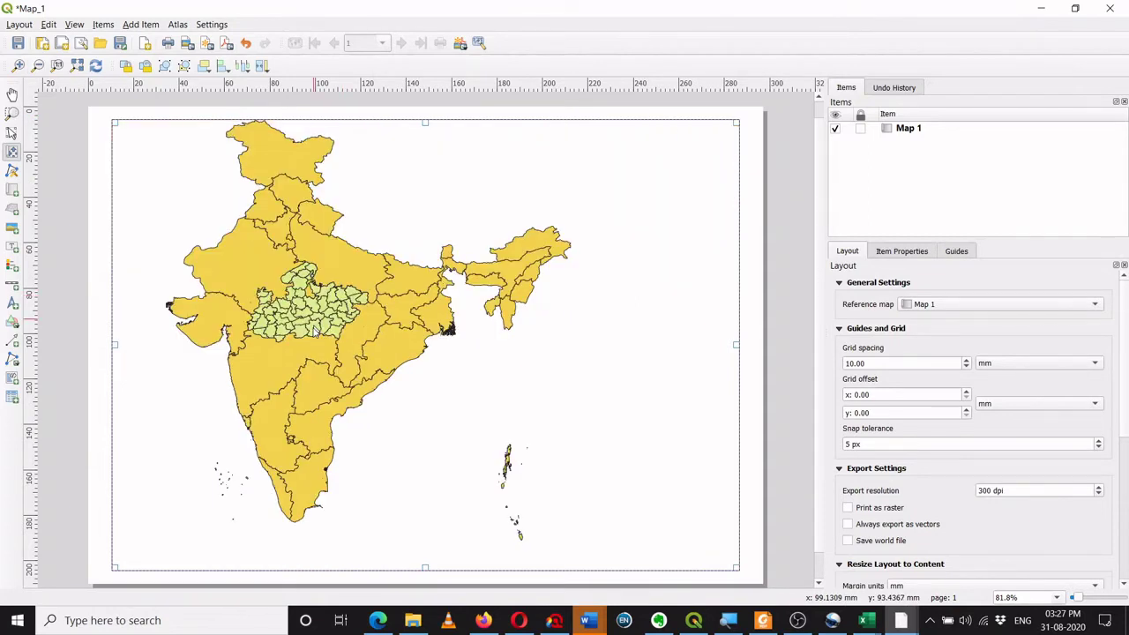
scroll(313, 330, "up", 1)
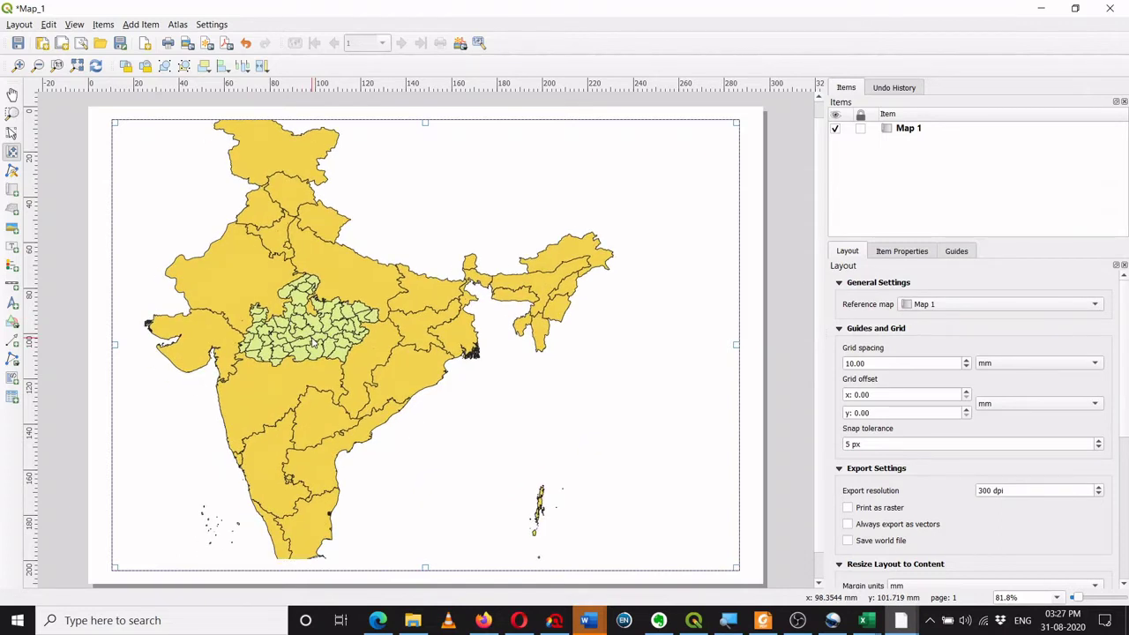
scroll(314, 344, "down", 1)
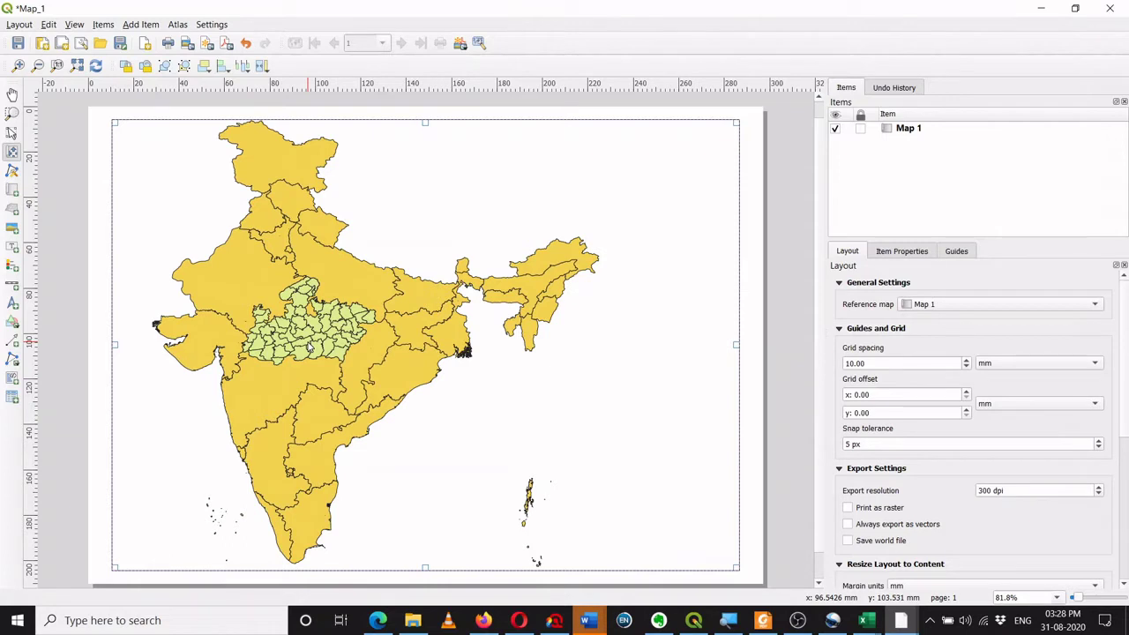
scroll(300, 347, "down", 1)
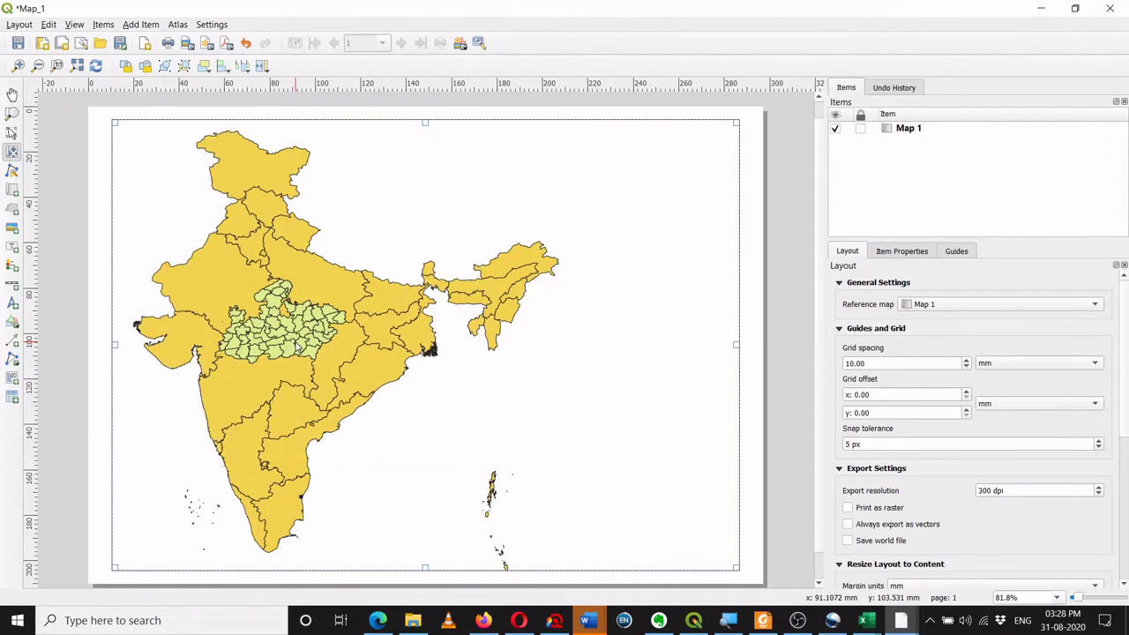
left_click_drag(297, 348, 290, 346)
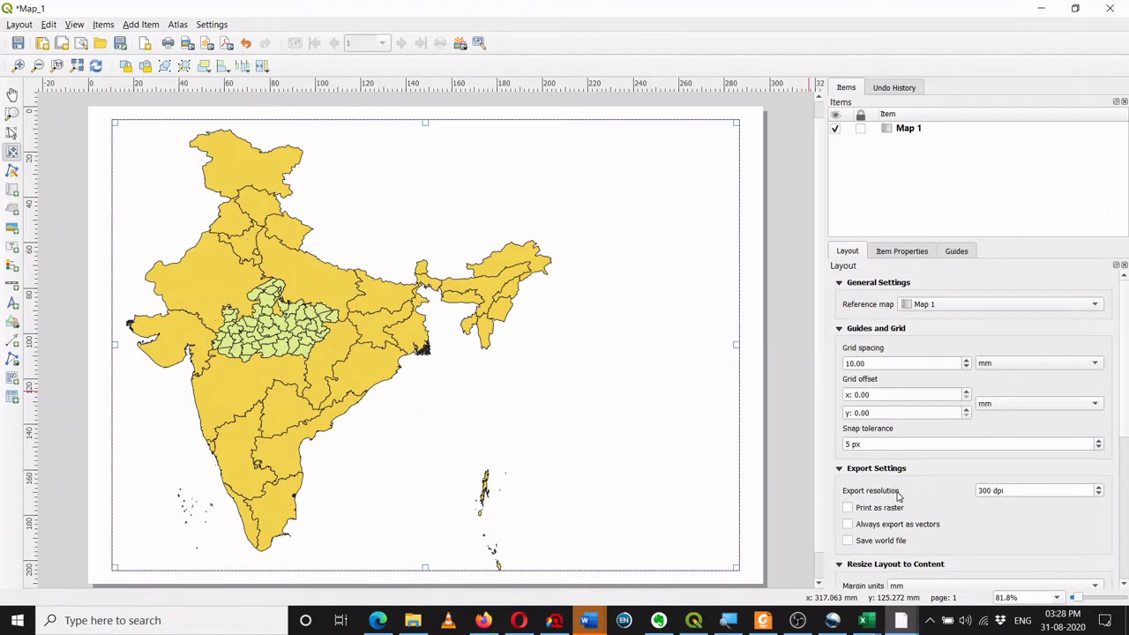
left_click(902, 252)
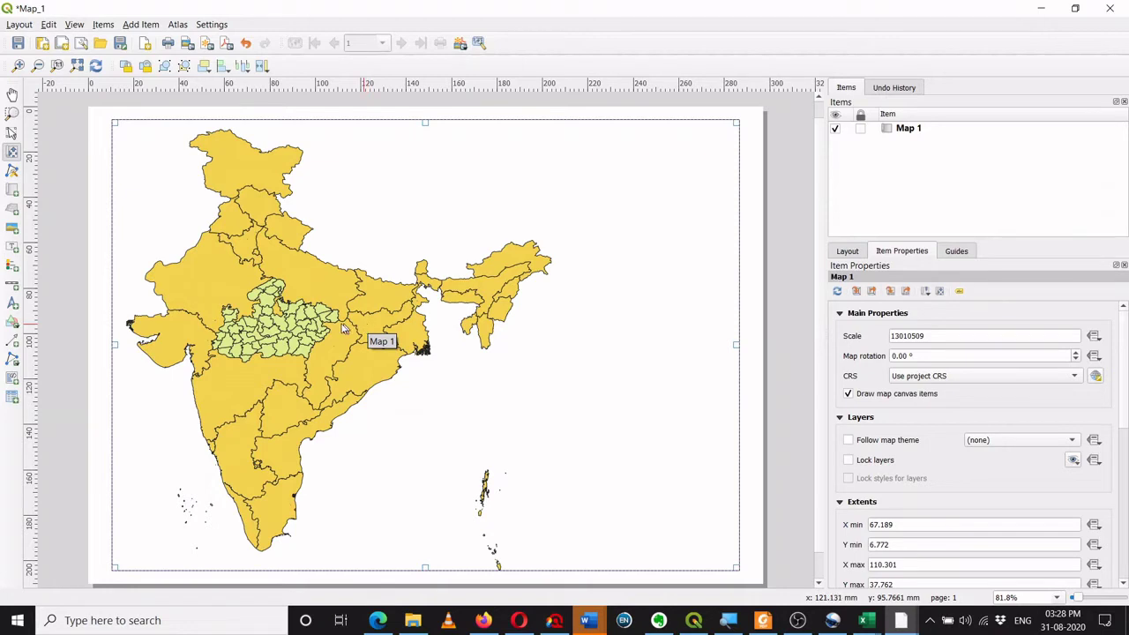
Add a wide text label in the empty upper-right area of the page
left_click(13, 249)
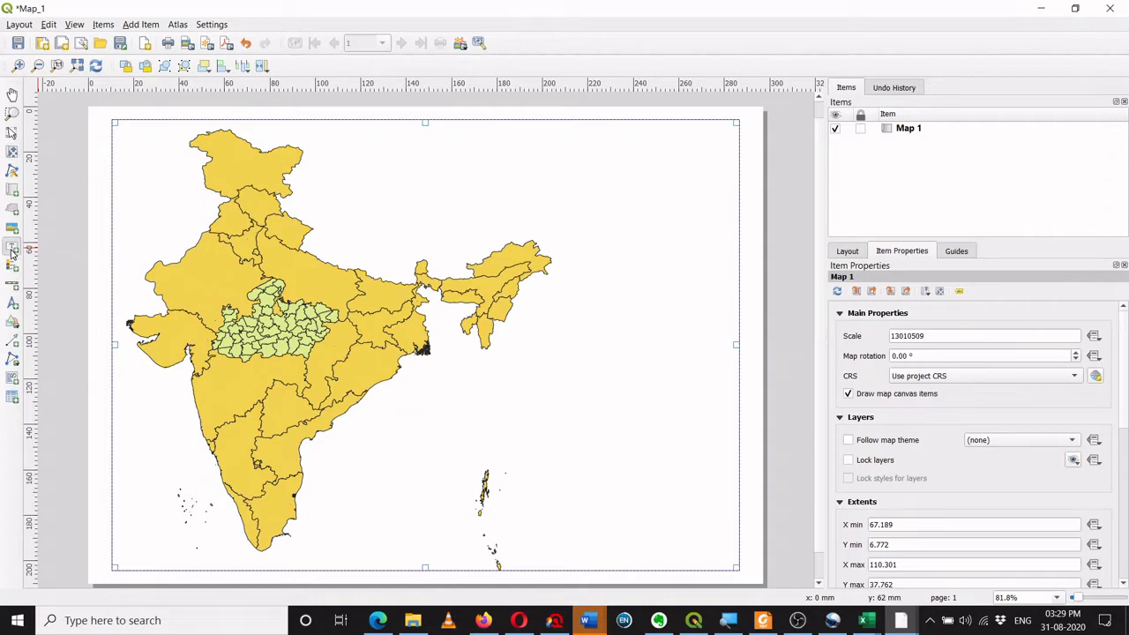
left_click_drag(509, 133, 509, 133)
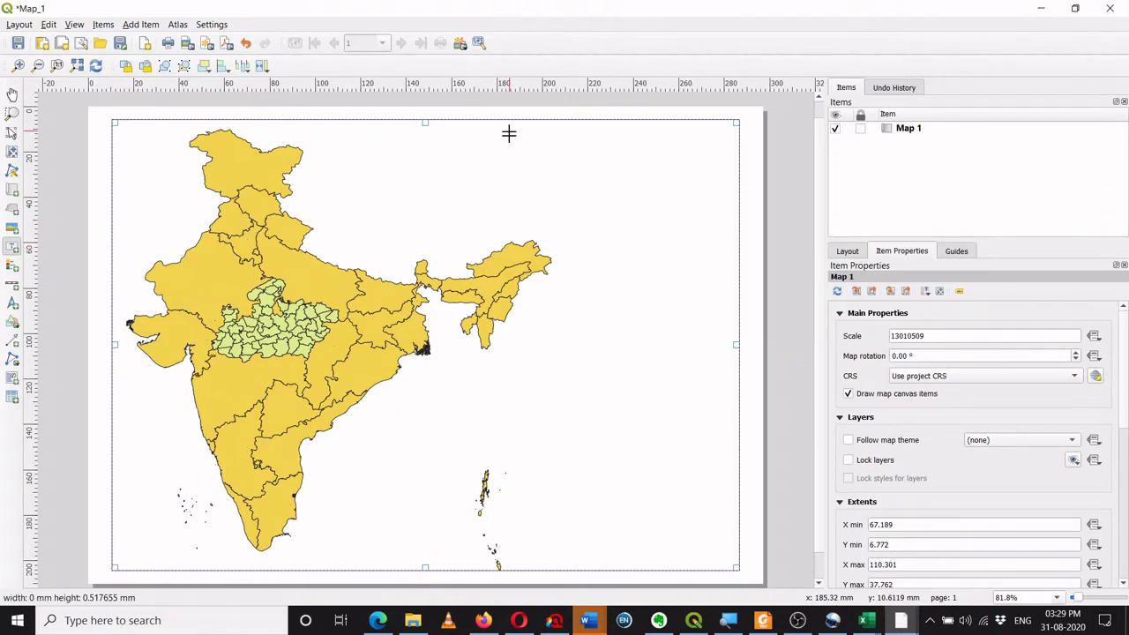
left_click_drag(509, 134, 717, 199)
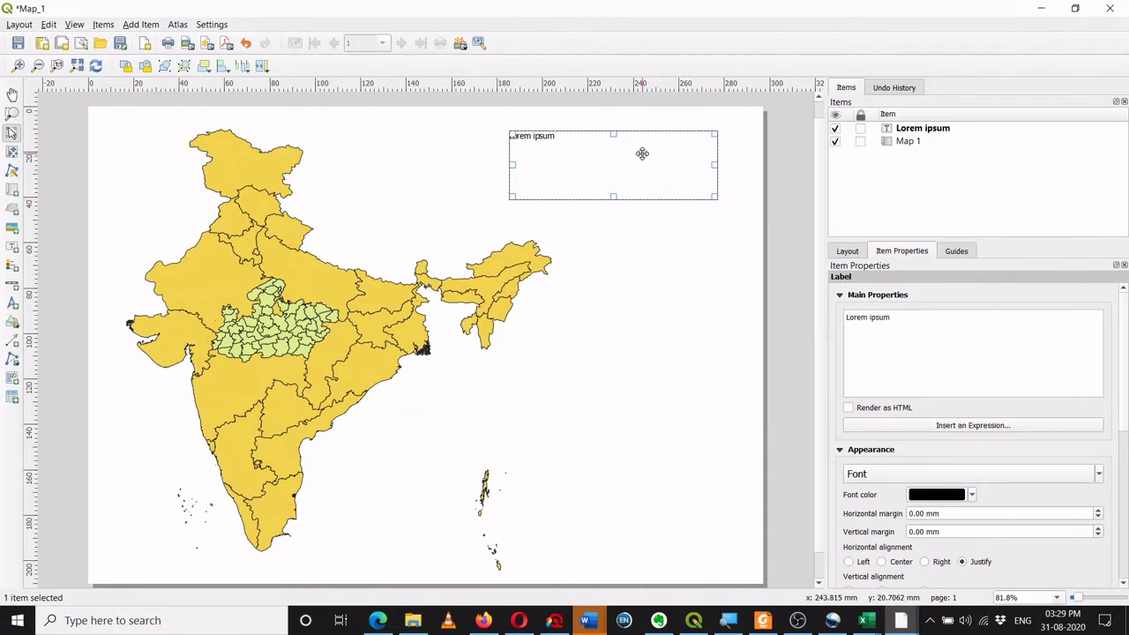
Try the label over the lower middle of the page, undo the move and keep it in the upper-right area
left_click_drag(580, 184, 509, 426)
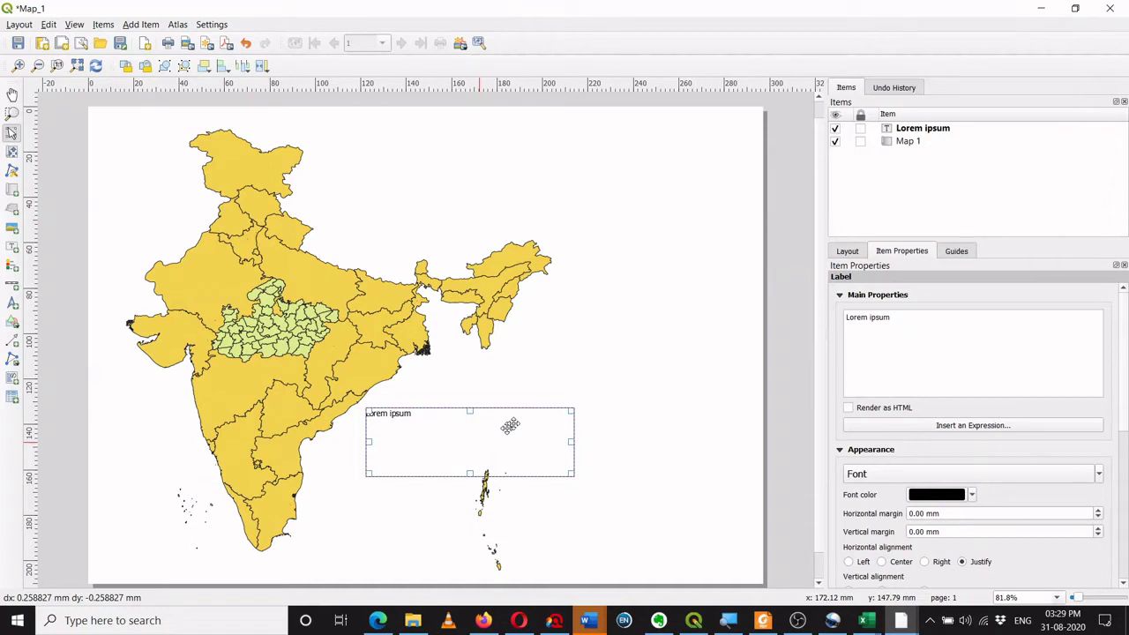
key("ctrl+z")
left_click_drag(599, 153, 574, 162)
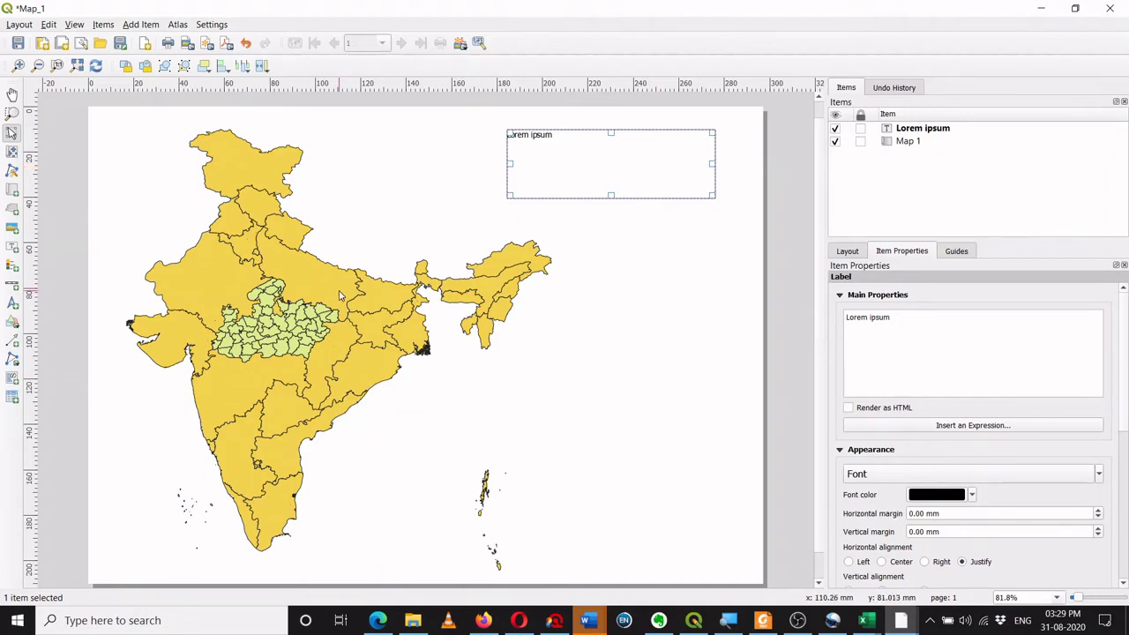
Replace the label's placeholder text with "Map of India"
left_click(650, 308)
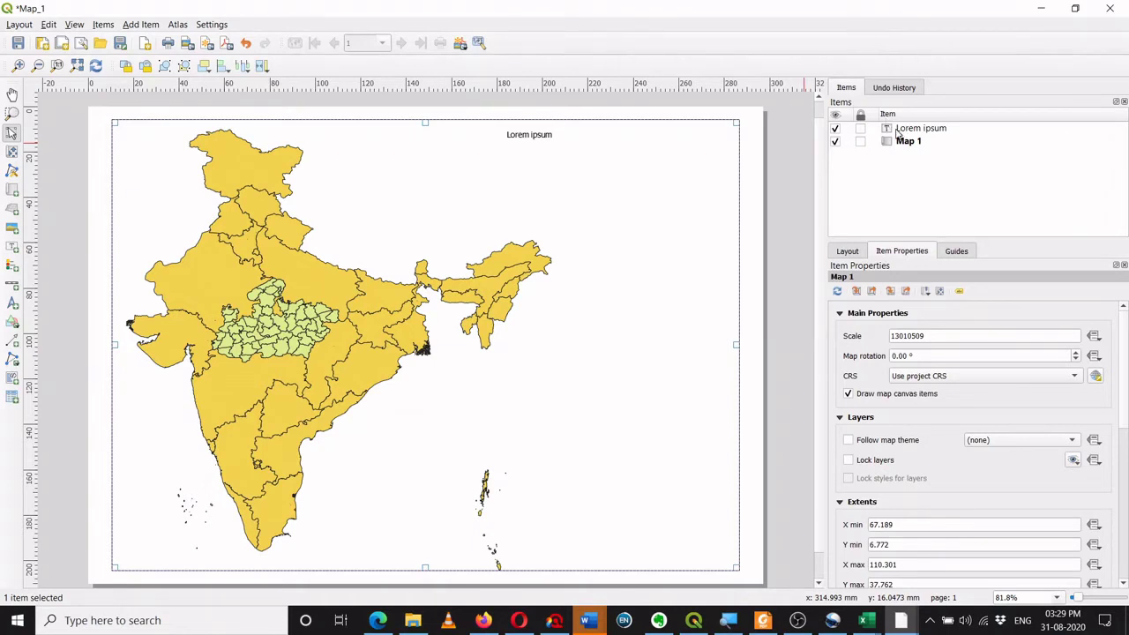
left_click(571, 187)
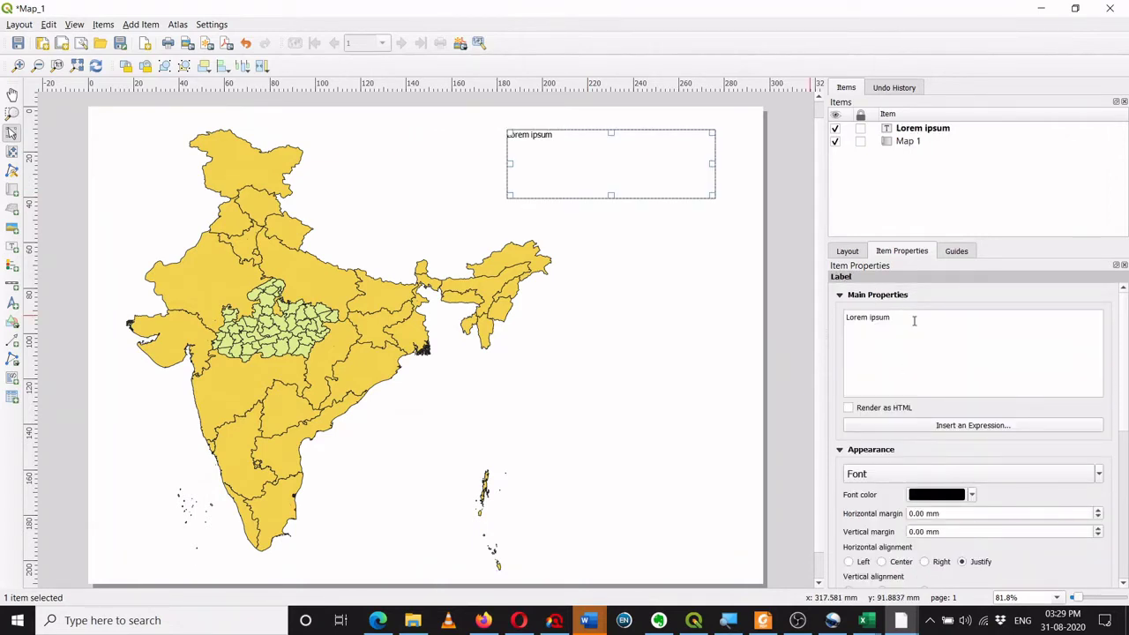
key("BackSpace")
key("BackSpace")
key("BackSpace")
key("BackSpace")
key("BackSpace")
key("BackSpace")
key("BackSpace")
key("BackSpace")
key("BackSpace")
key("BackSpace")
key("BackSpace")
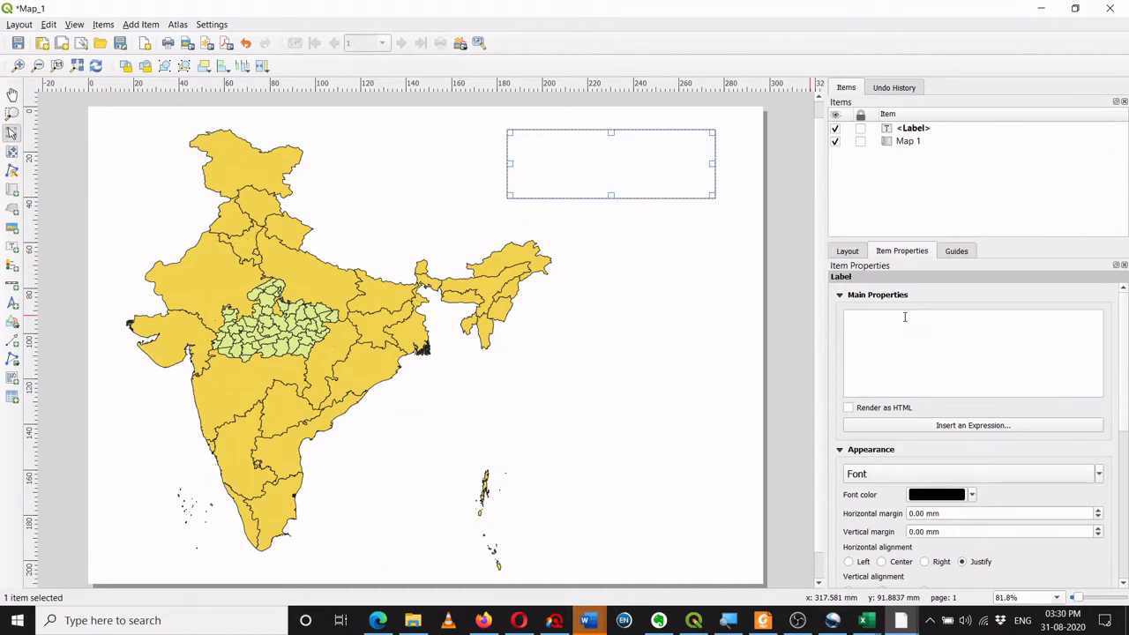
type("Map of India")
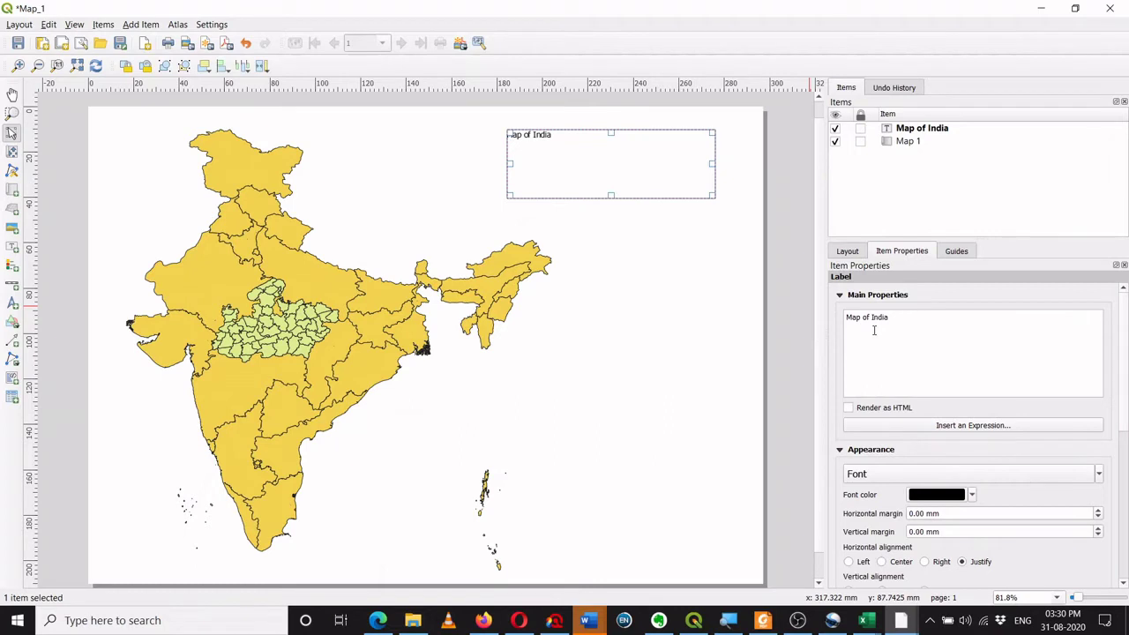
Format the title label's font as MS Shell Dlg 2, bold, size 28
scroll(966, 452, "down", 2)
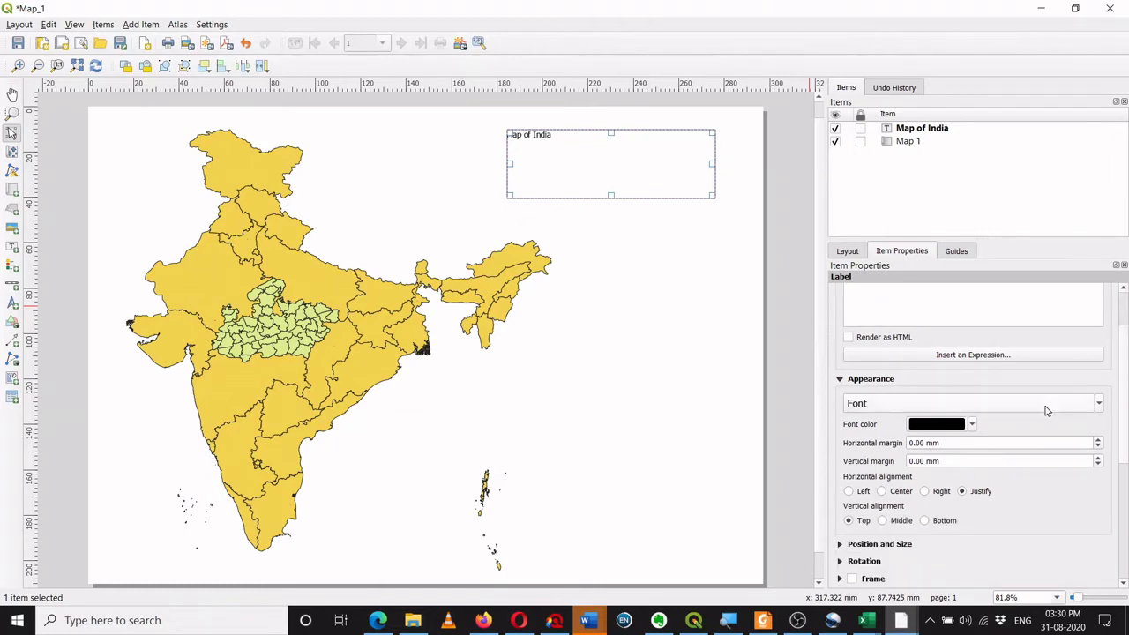
left_click(1046, 410)
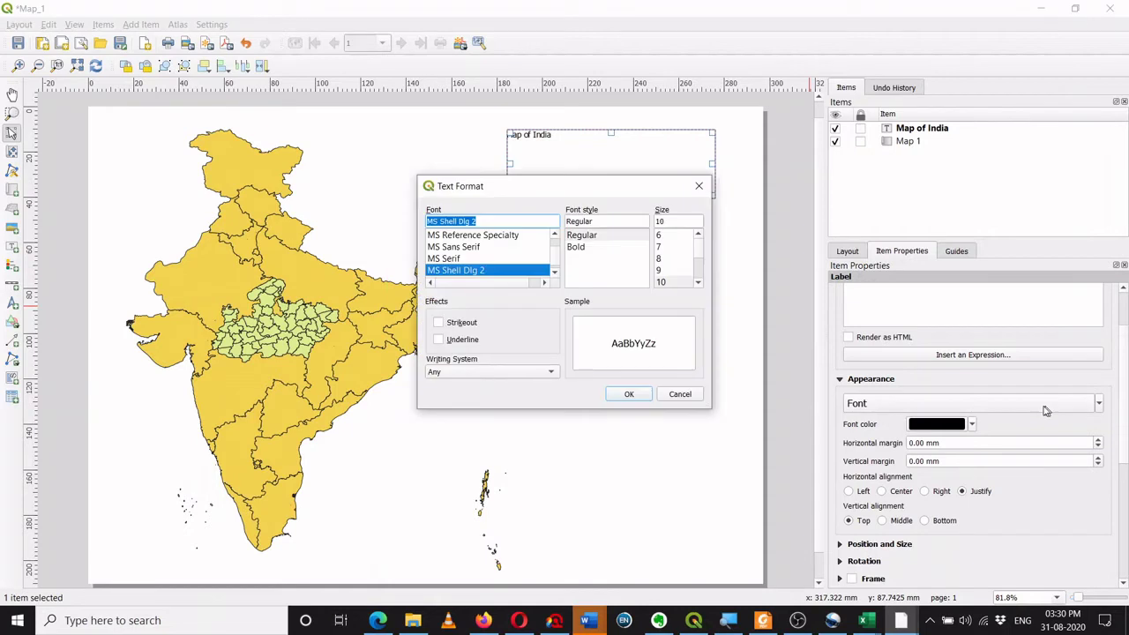
scroll(700, 258, "down", 1)
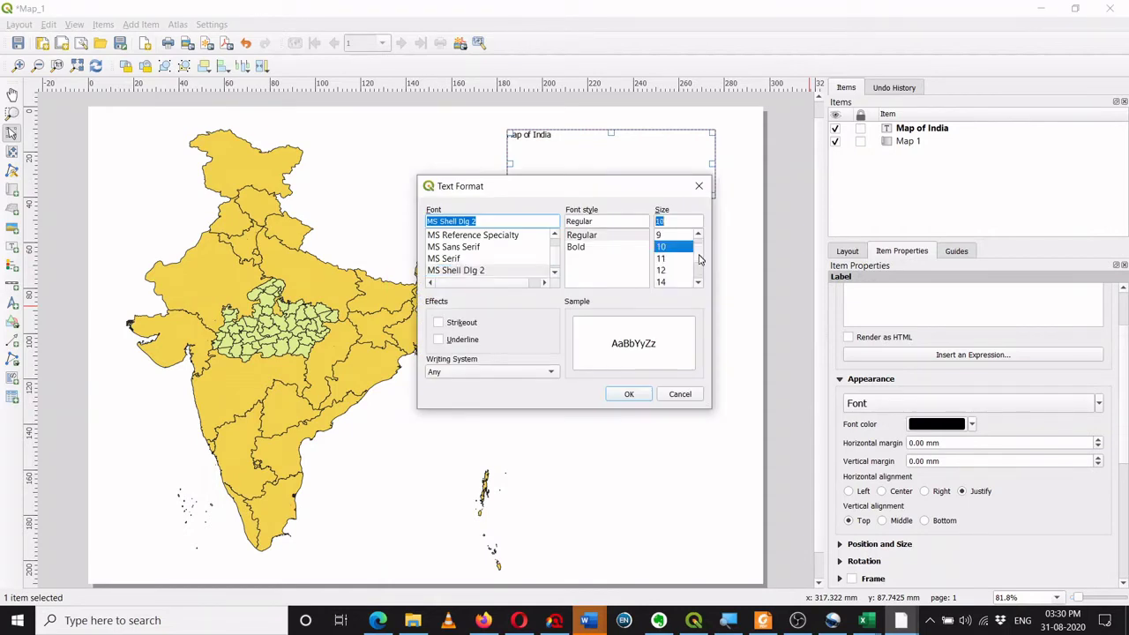
left_click(698, 283)
left_click(698, 282)
left_click(697, 282)
left_click(698, 282)
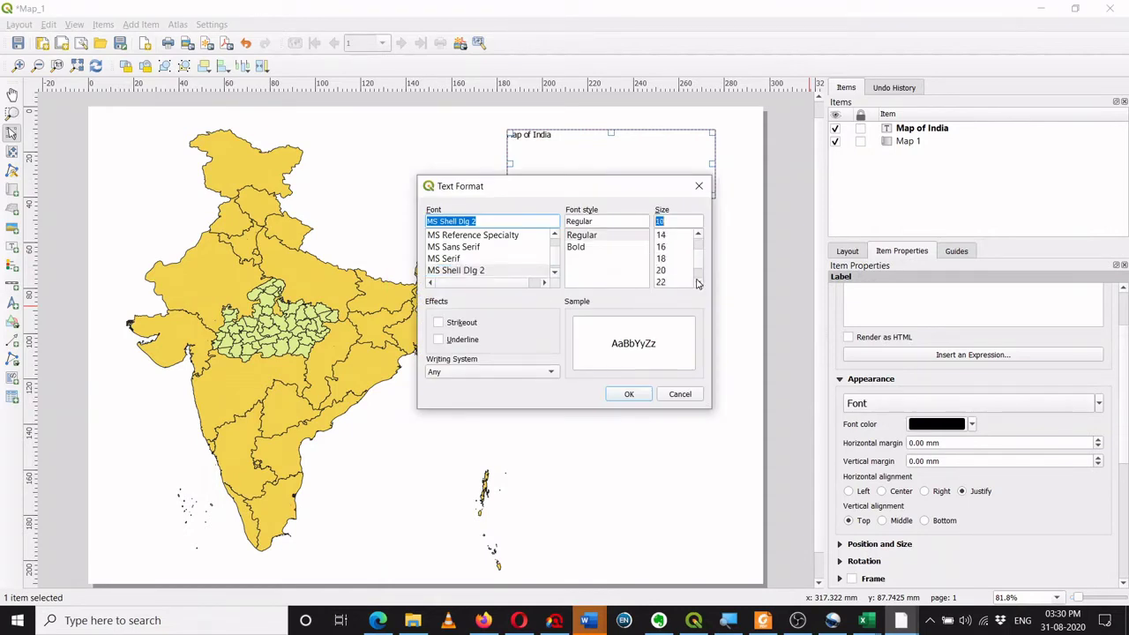
left_click(698, 283)
left_click(697, 282)
left_click(698, 282)
left_click(698, 282)
left_click(697, 282)
left_click(663, 258)
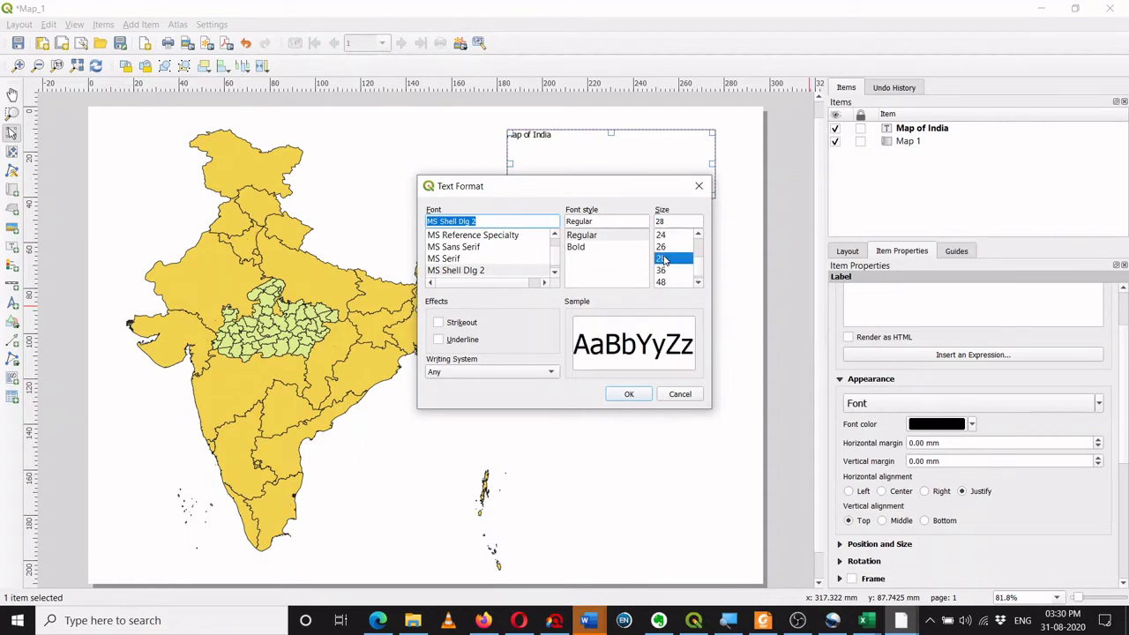
left_click(578, 247)
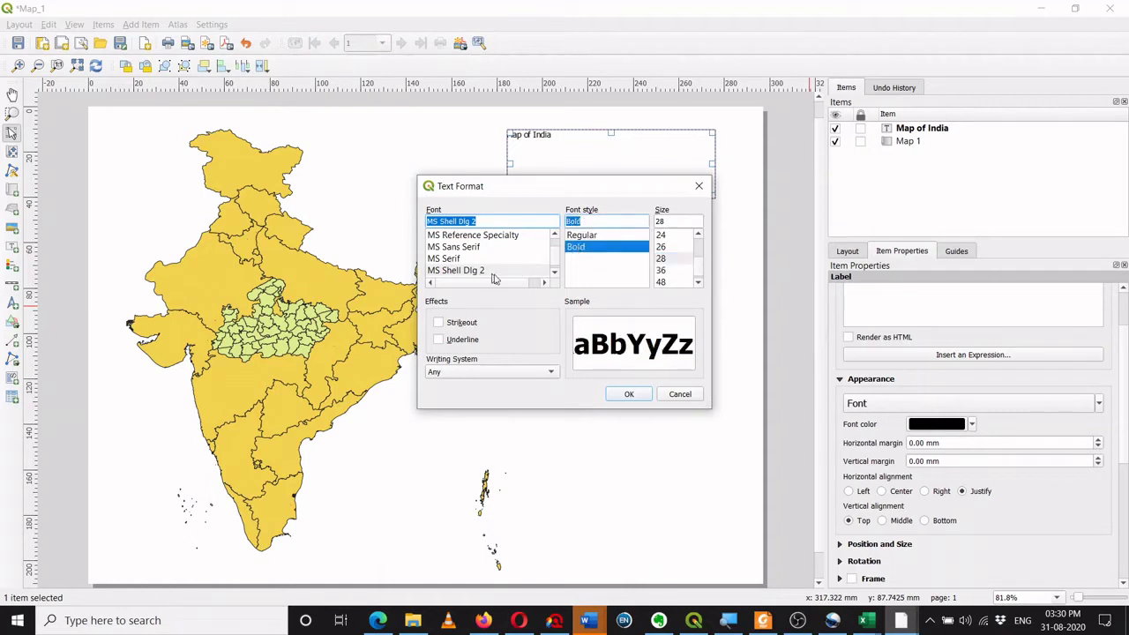
left_click(630, 394)
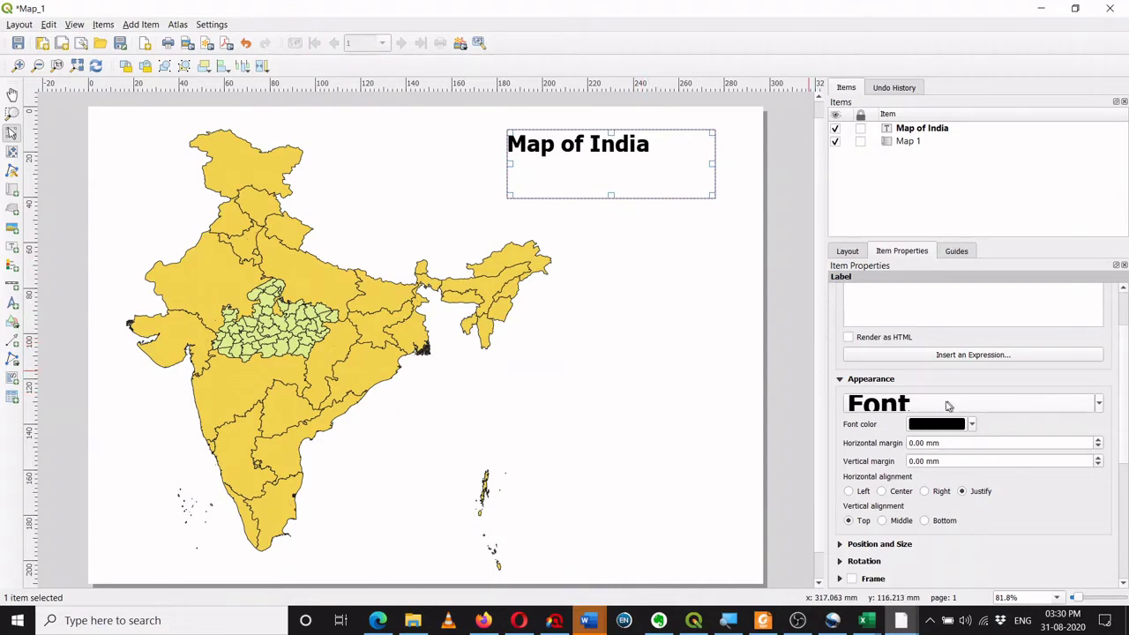
Align the title text to the centre horizontally and to the middle vertically within its label box
left_click(972, 427)
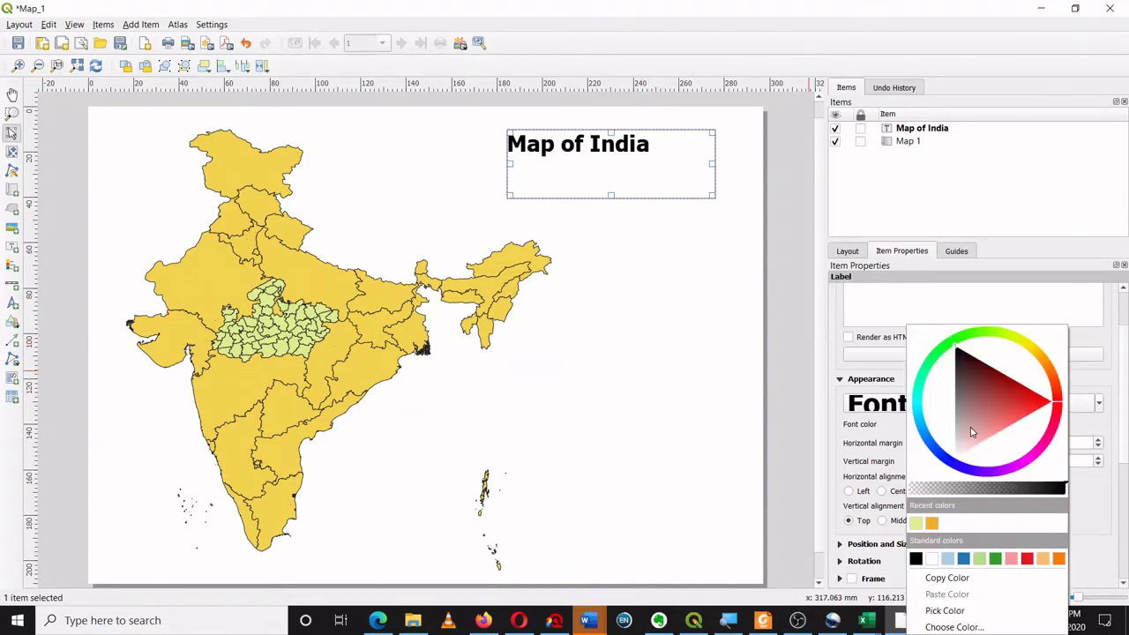
left_click(1102, 428)
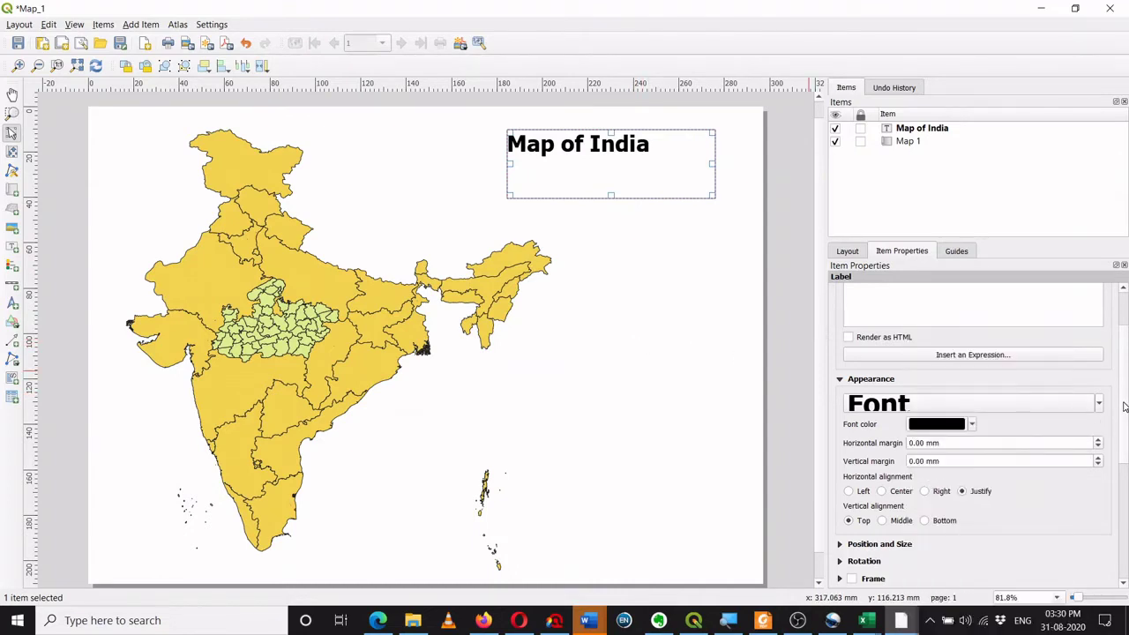
scroll(1125, 406, "down", 3)
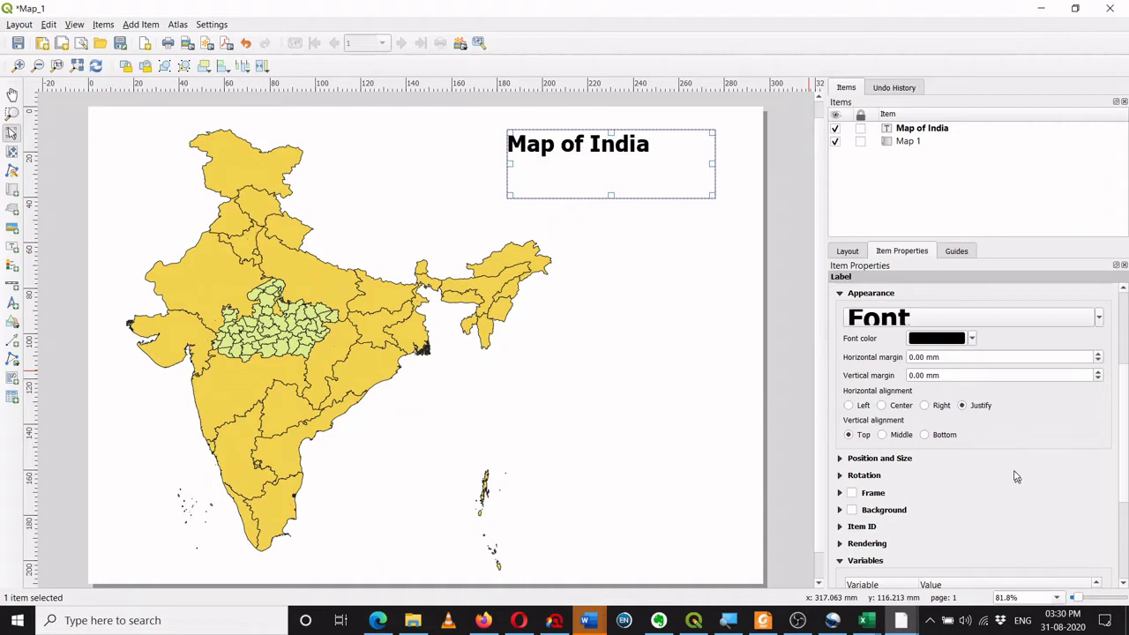
left_click(882, 405)
left_click(882, 434)
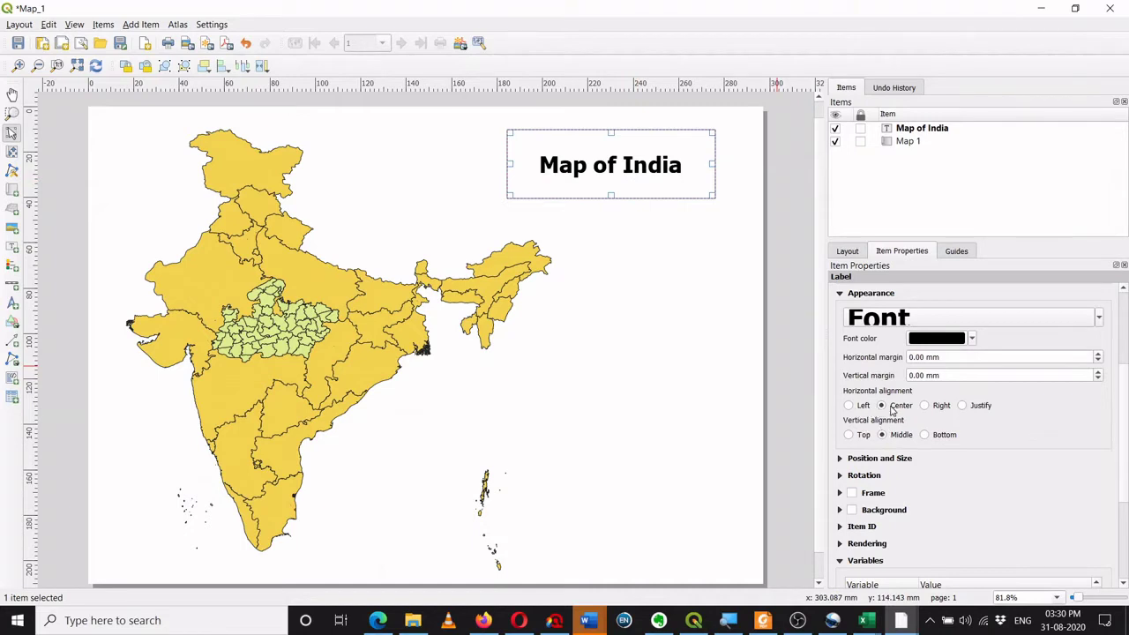
scroll(1039, 419, "down", 2)
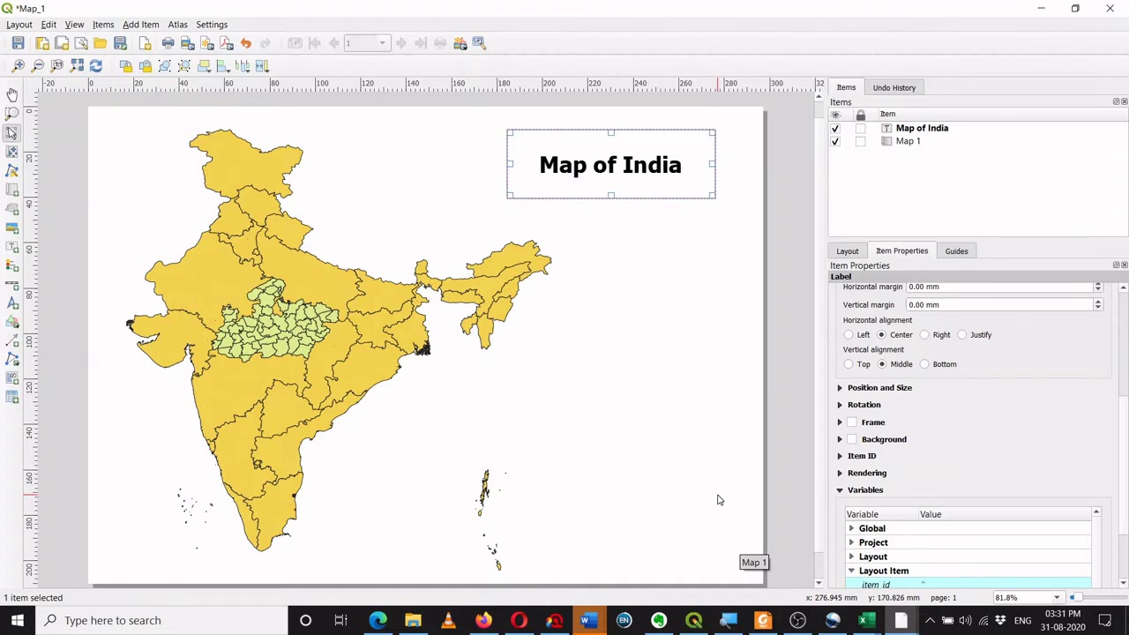
scroll(1097, 436, "down", 2)
scroll(1098, 432, "up", 6)
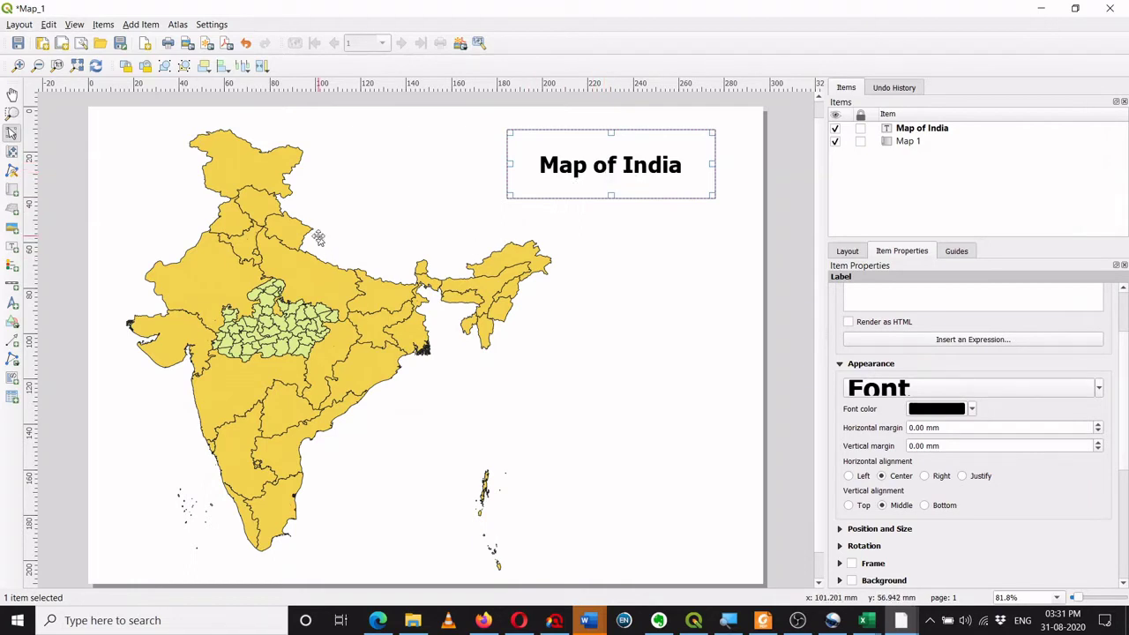
Enable a frame around the map item and set its thickness to 0.50 mm
left_click(279, 214)
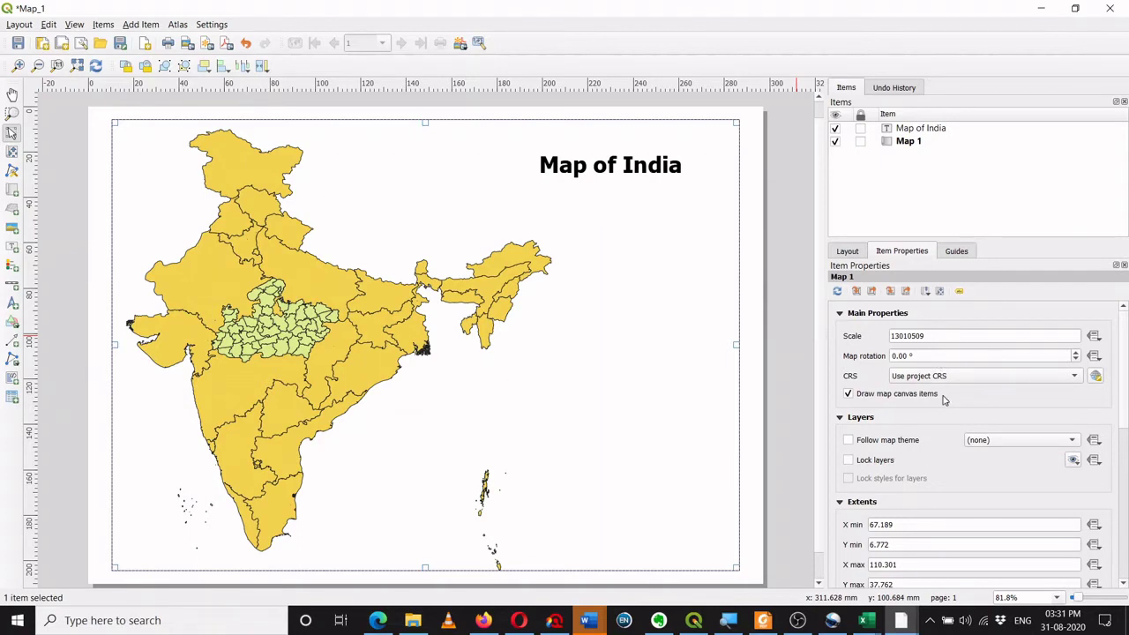
left_click_drag(1123, 397, 1124, 494)
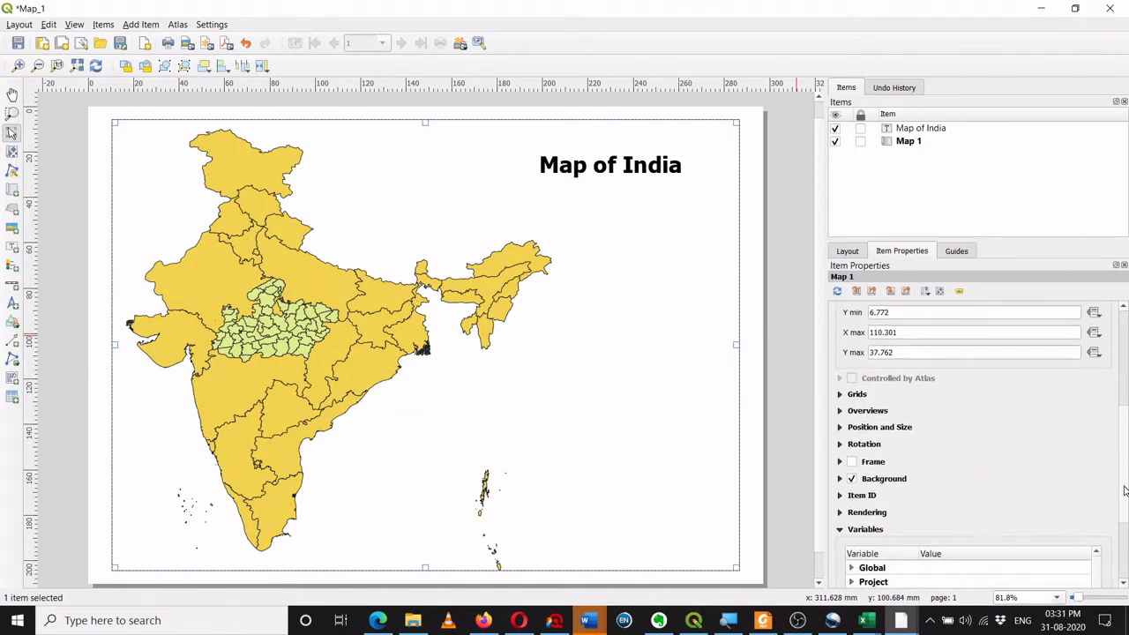
left_click(851, 461)
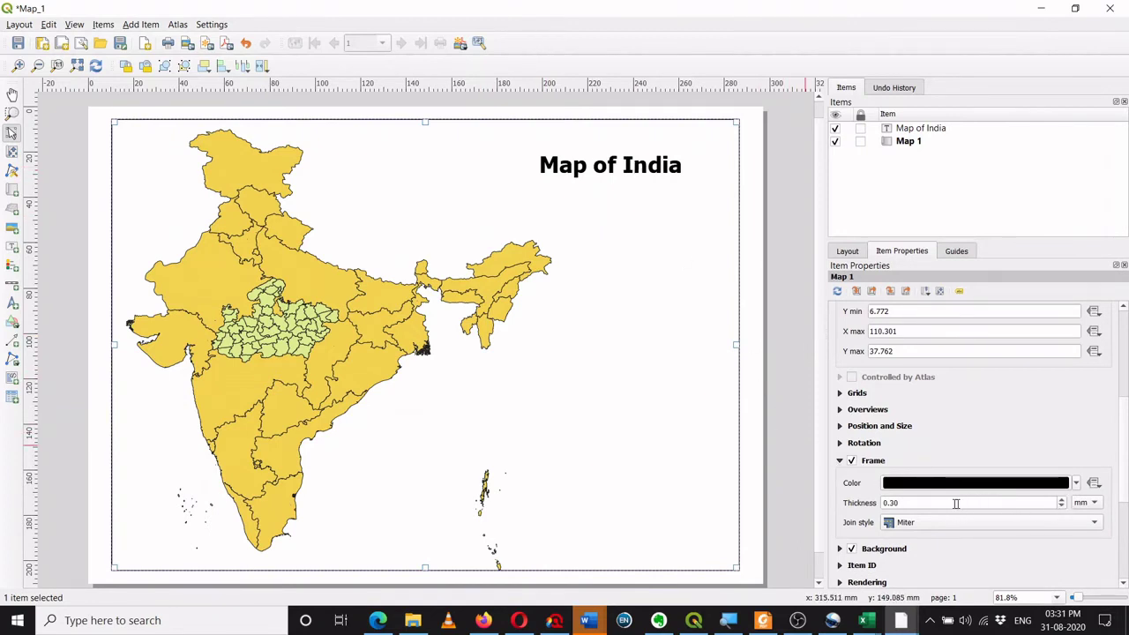
left_click(1063, 499)
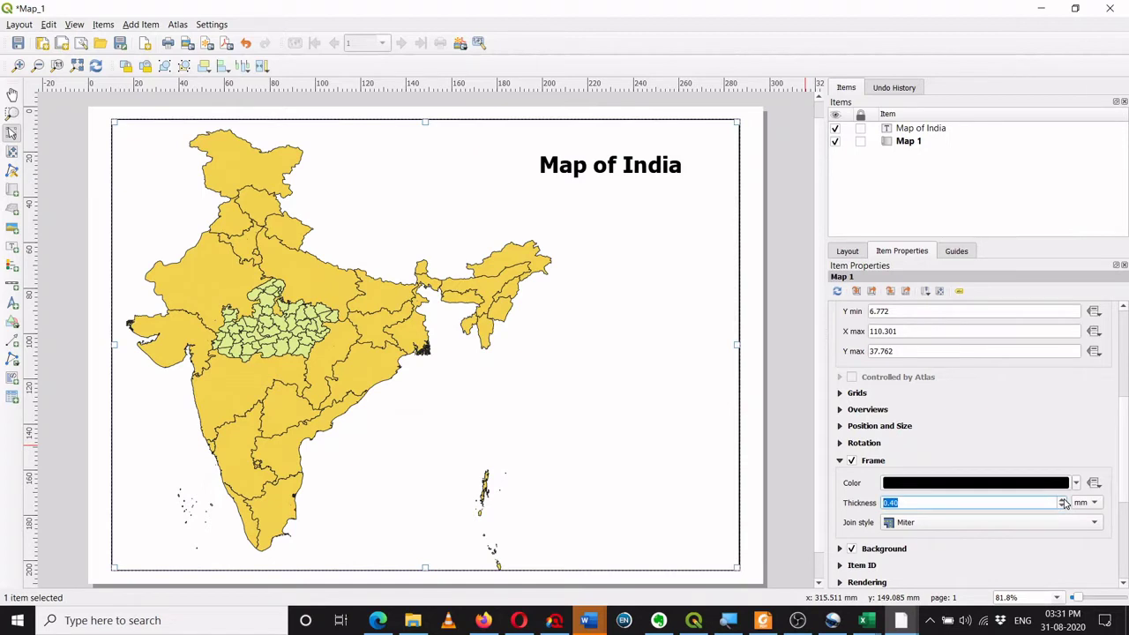
left_click(1063, 500)
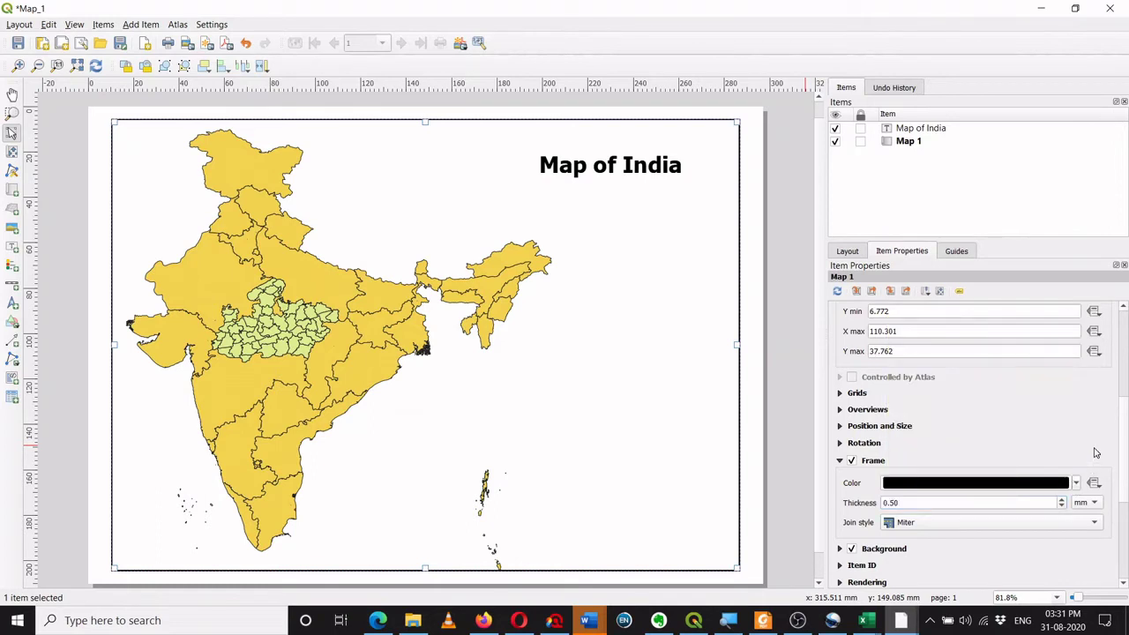
Add a small square picture item in the empty area of the page above the Andaman and Nicobar islands
scroll(1107, 476, "down", 5)
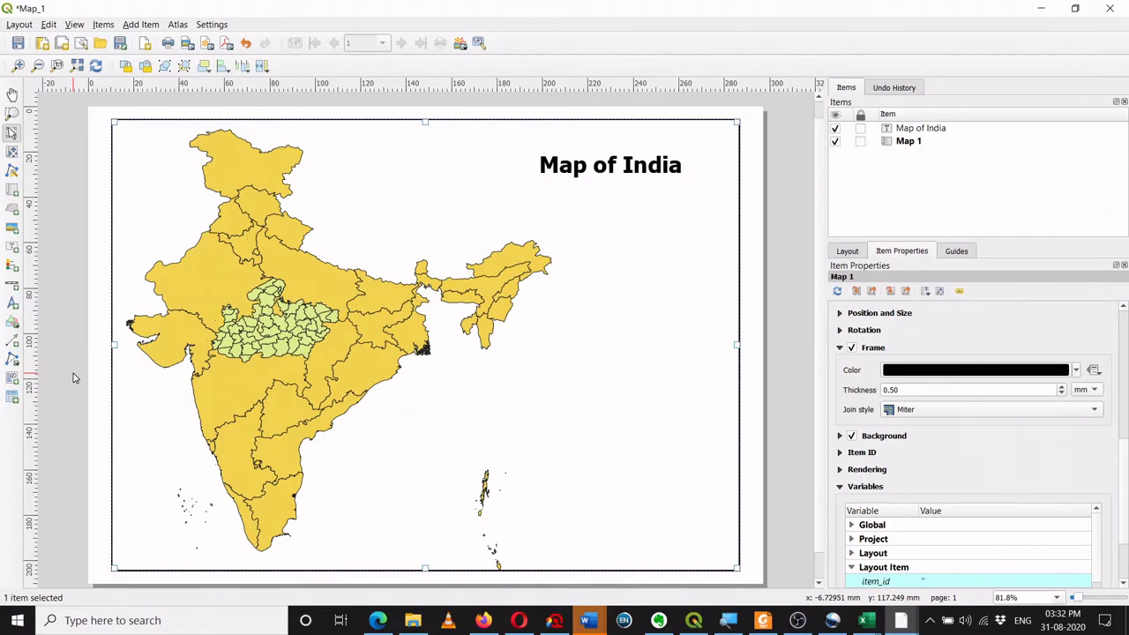
left_click(100, 415)
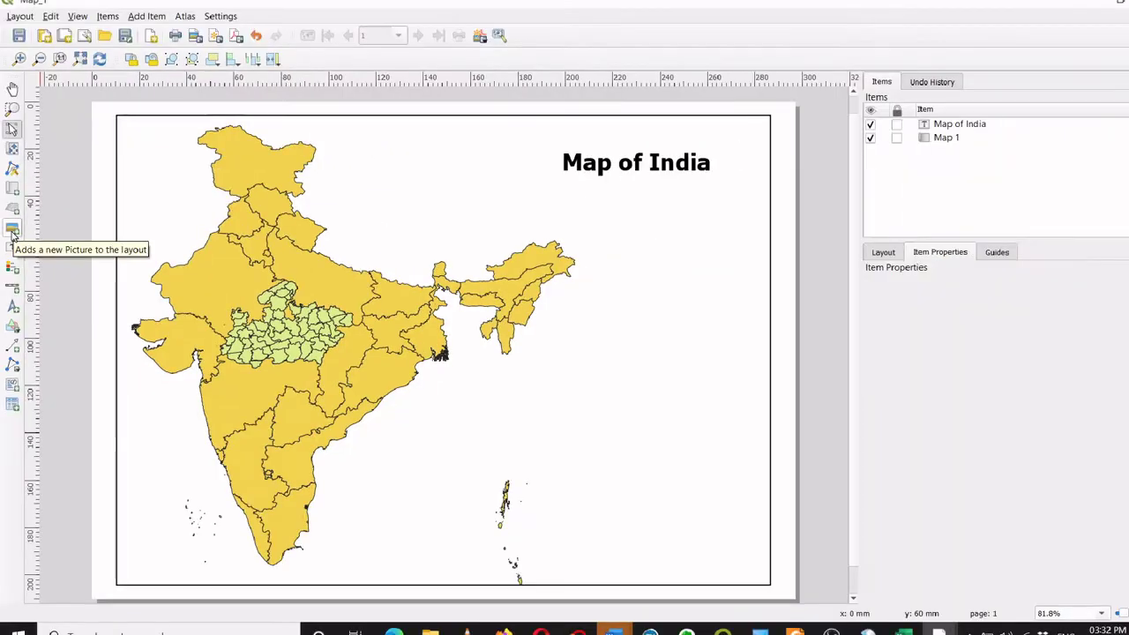
left_click(12, 229)
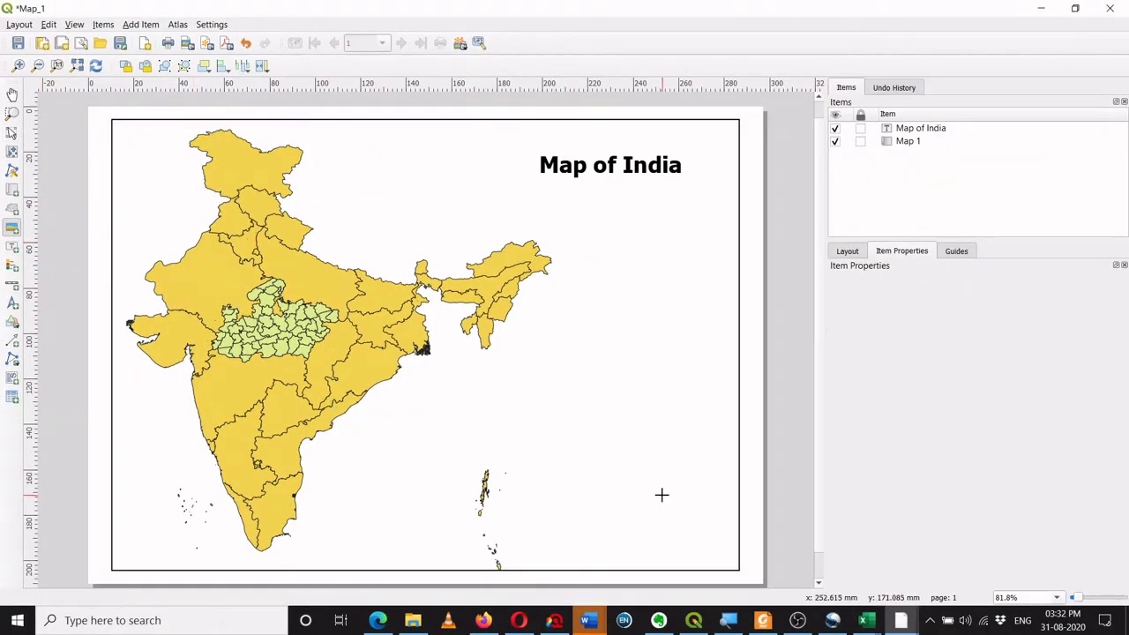
left_click_drag(528, 393, 580, 445)
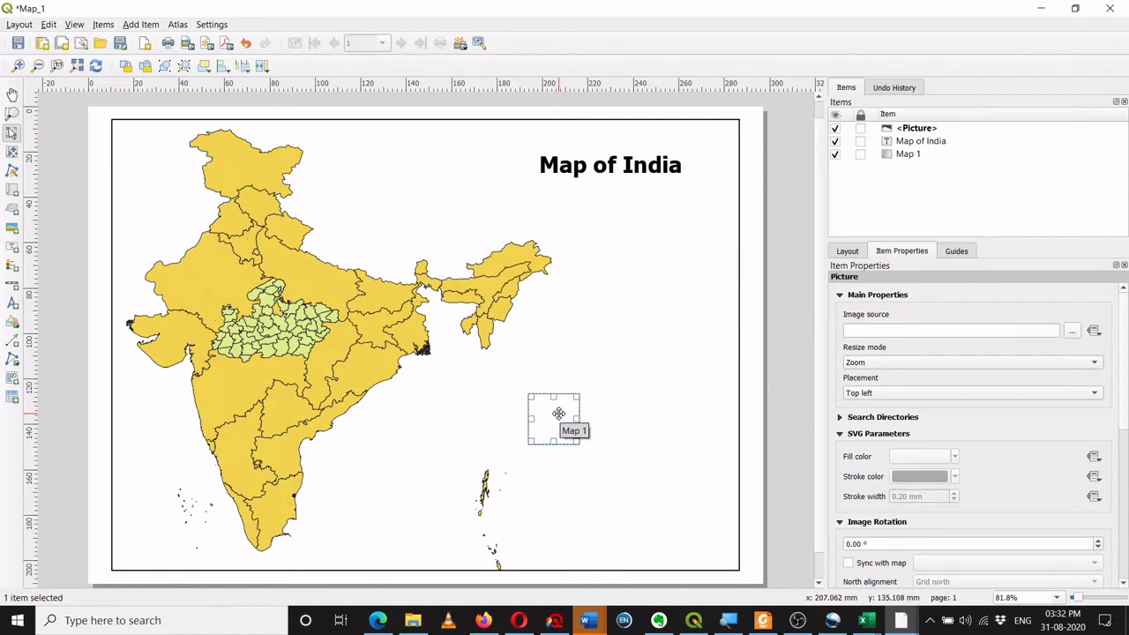
left_click(11, 132)
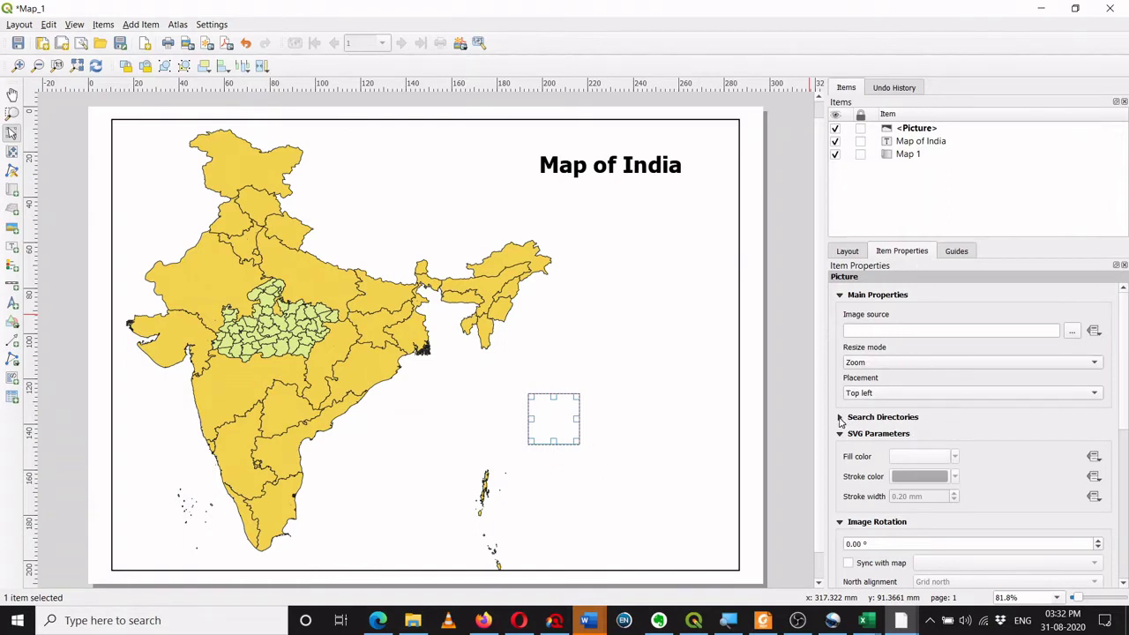
Assign the NorthArrow_02.svg image to the picture item and move it into the map frame's lower-right corner
scroll(840, 422, "down", 1)
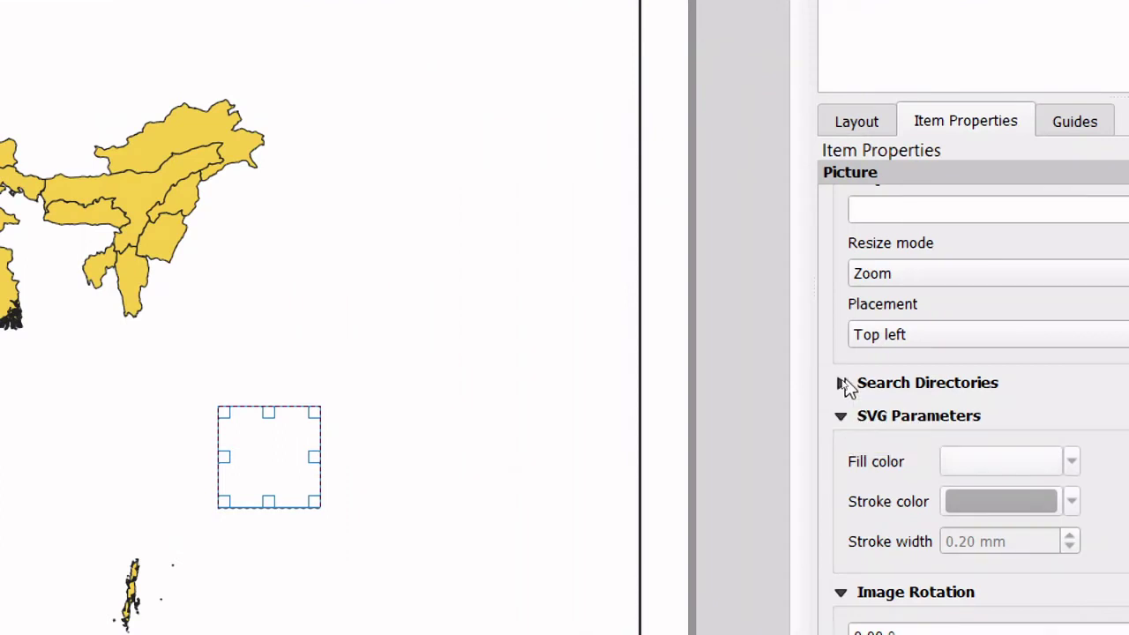
left_click(842, 384)
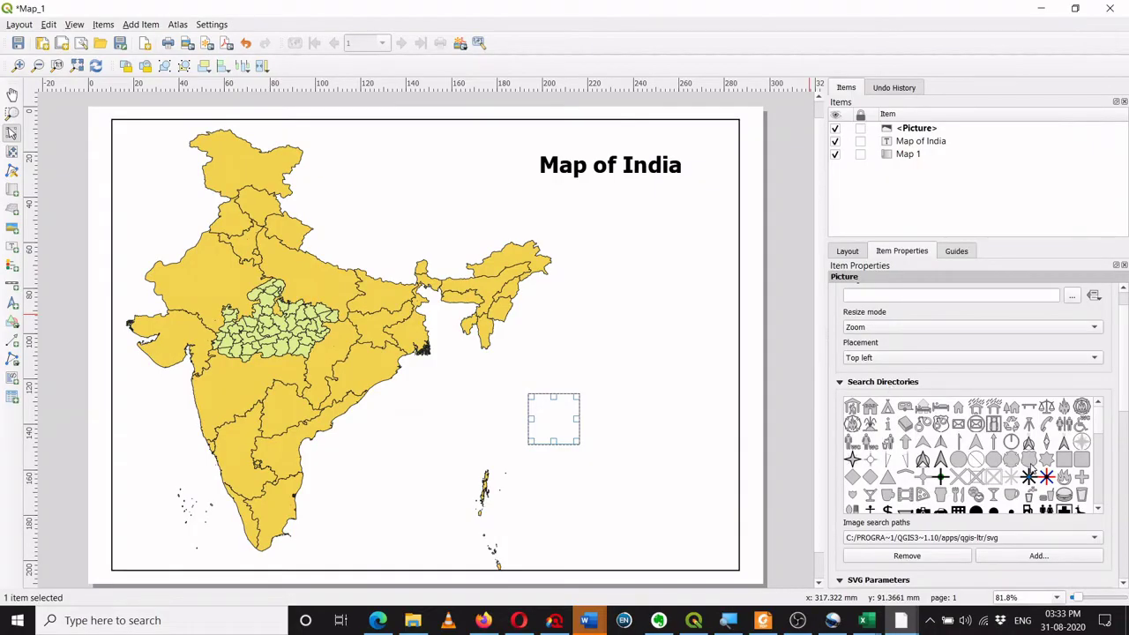
left_click(976, 425)
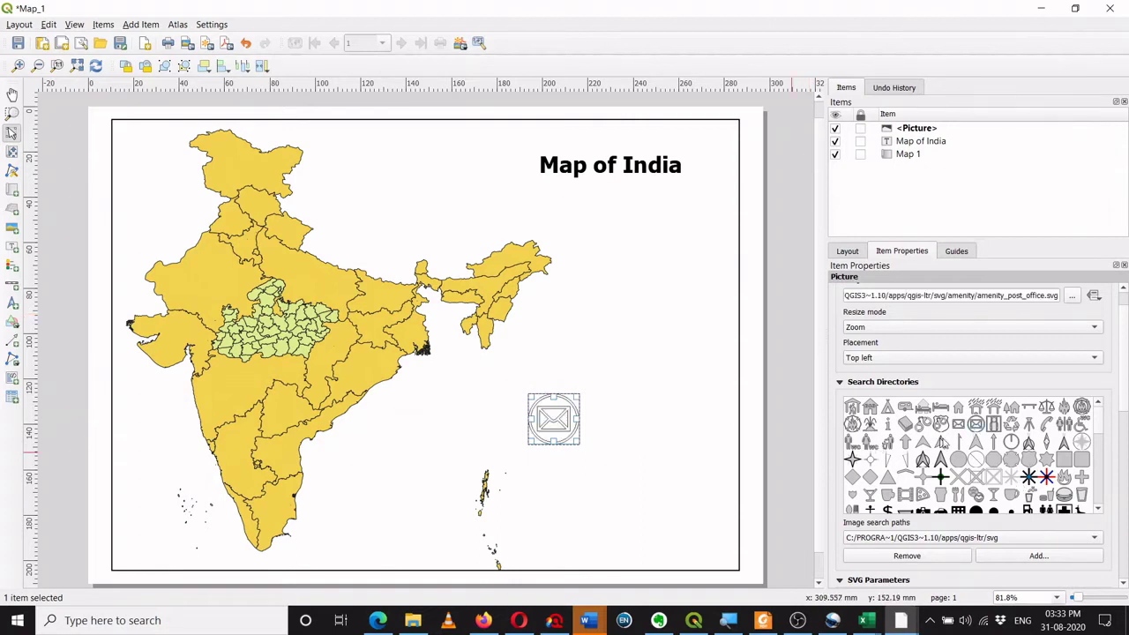
left_click(975, 443)
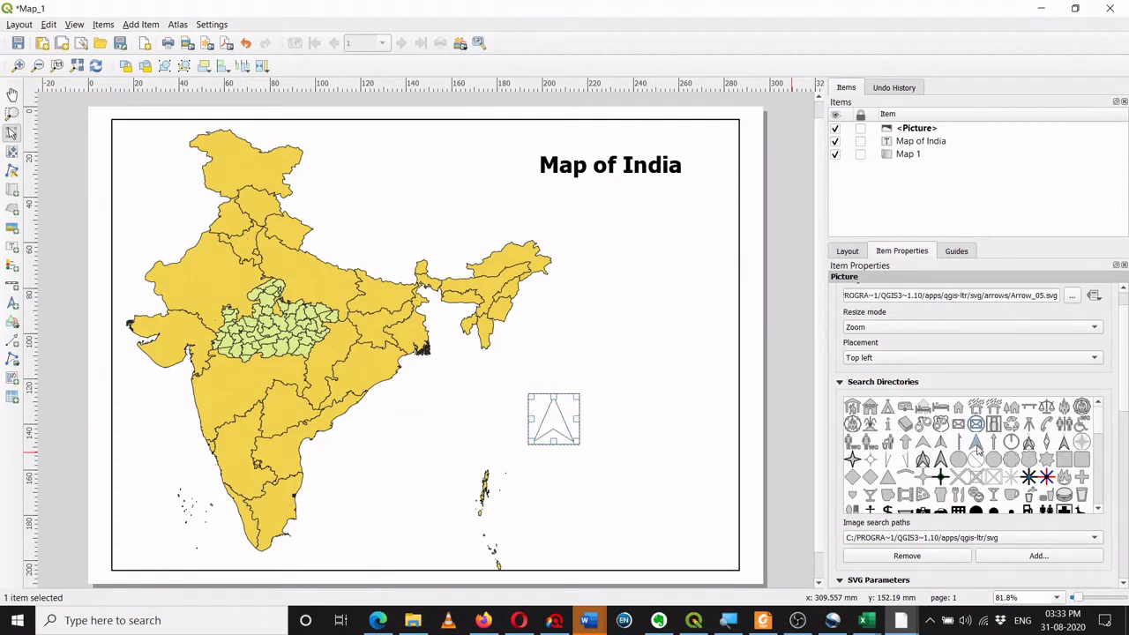
left_click(935, 461)
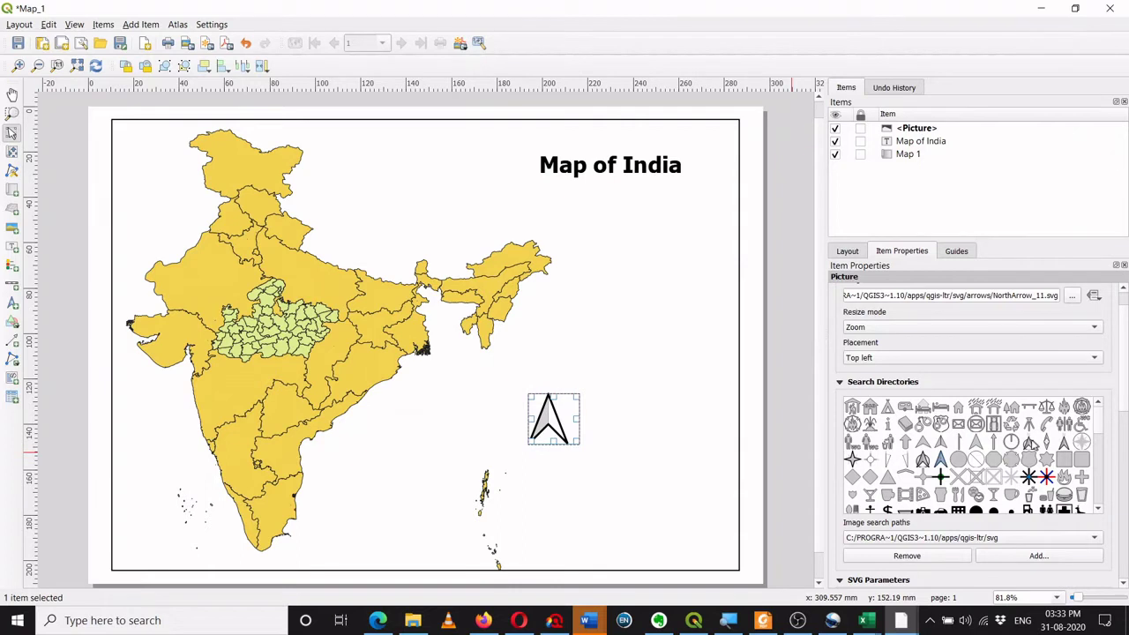
left_click(1029, 443)
left_click_drag(544, 425, 700, 538)
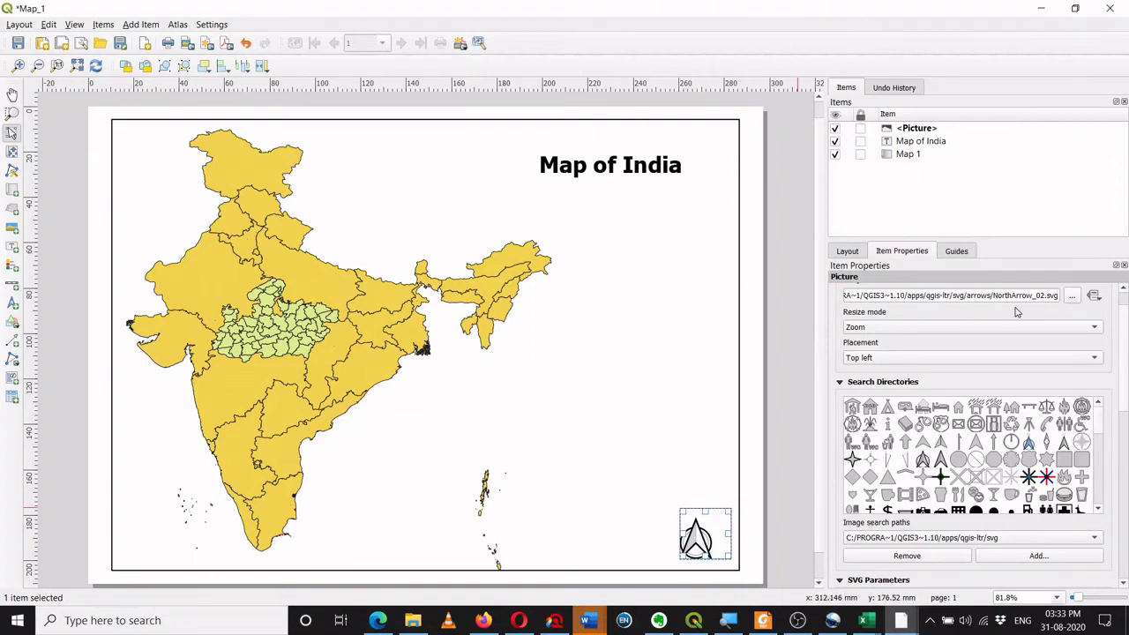
Set the north arrow's placement to Middle within its box, nudge the item slightly downward and deselect it
left_click_drag(1122, 388, 1036, 431)
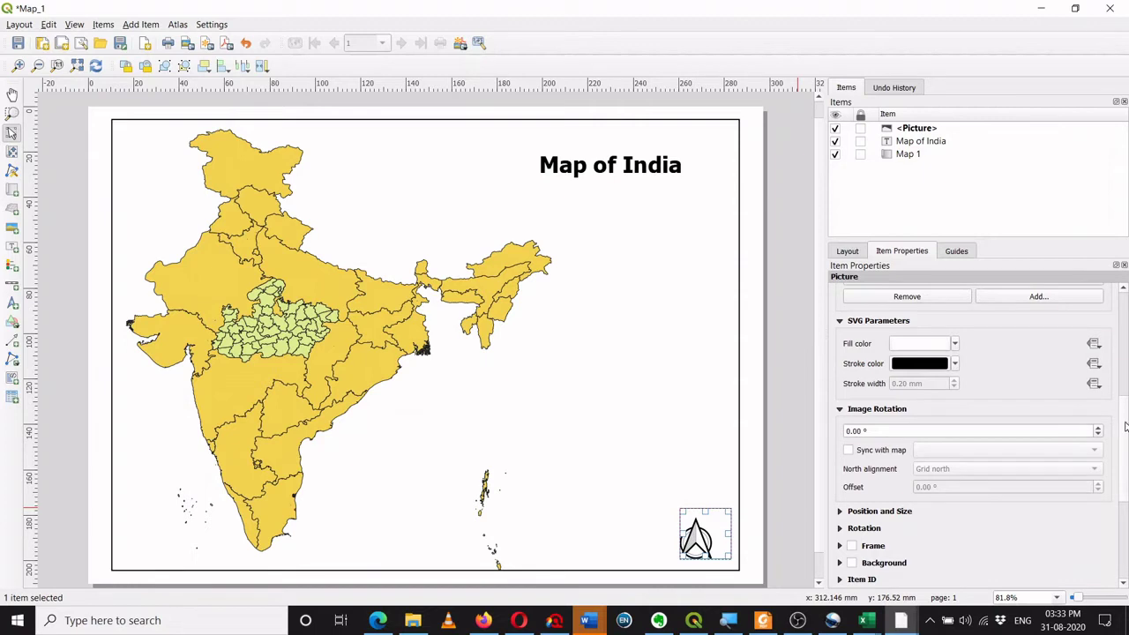
scroll(1125, 427, "down", 3)
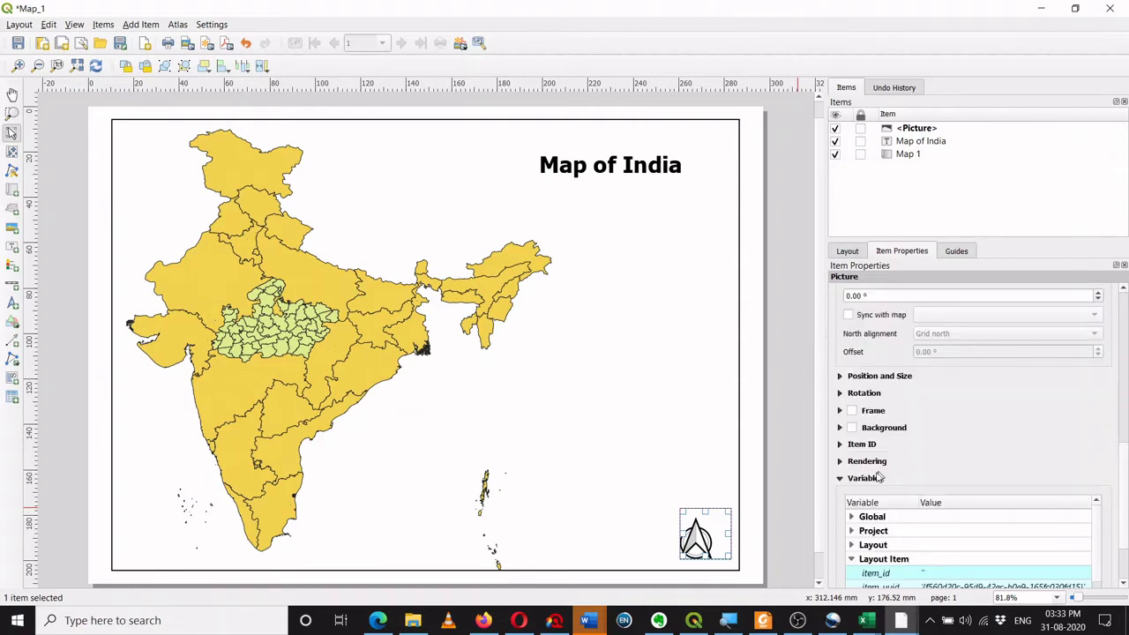
scroll(954, 458, "down", 2)
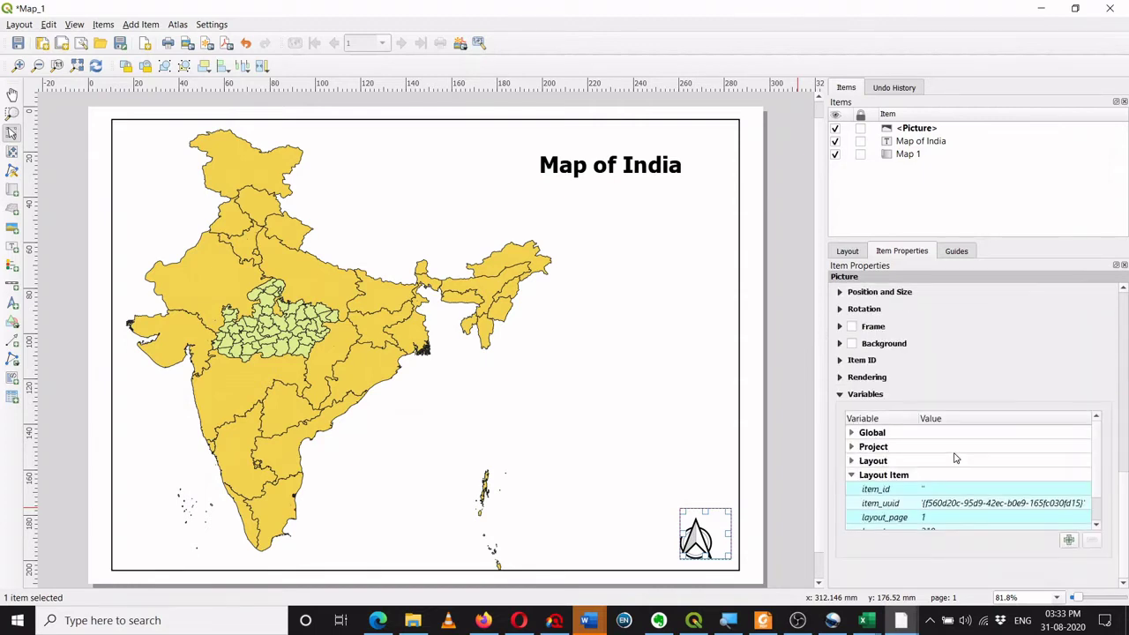
scroll(954, 458, "up", 2)
scroll(955, 458, "up", 10)
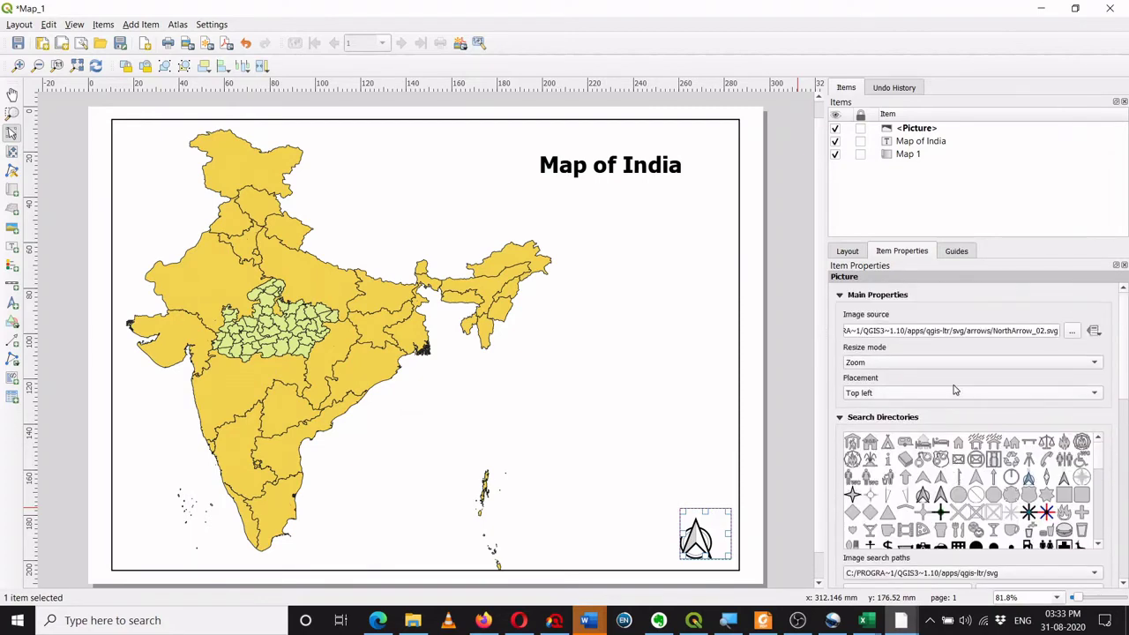
left_click(903, 395)
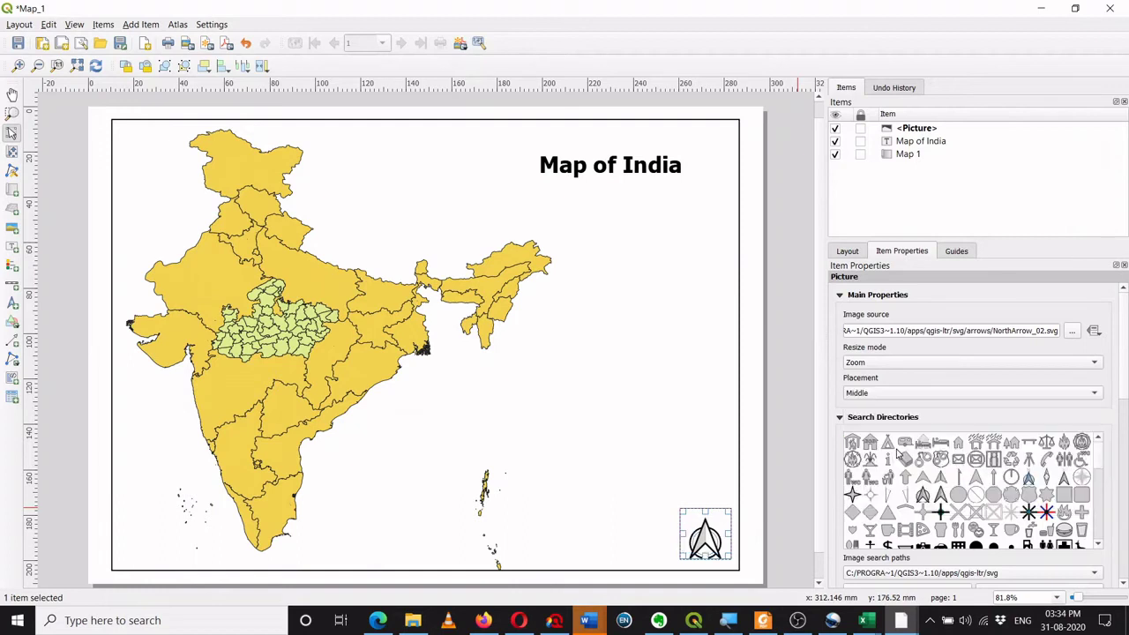
left_click(899, 455)
left_click_drag(712, 534, 712, 536)
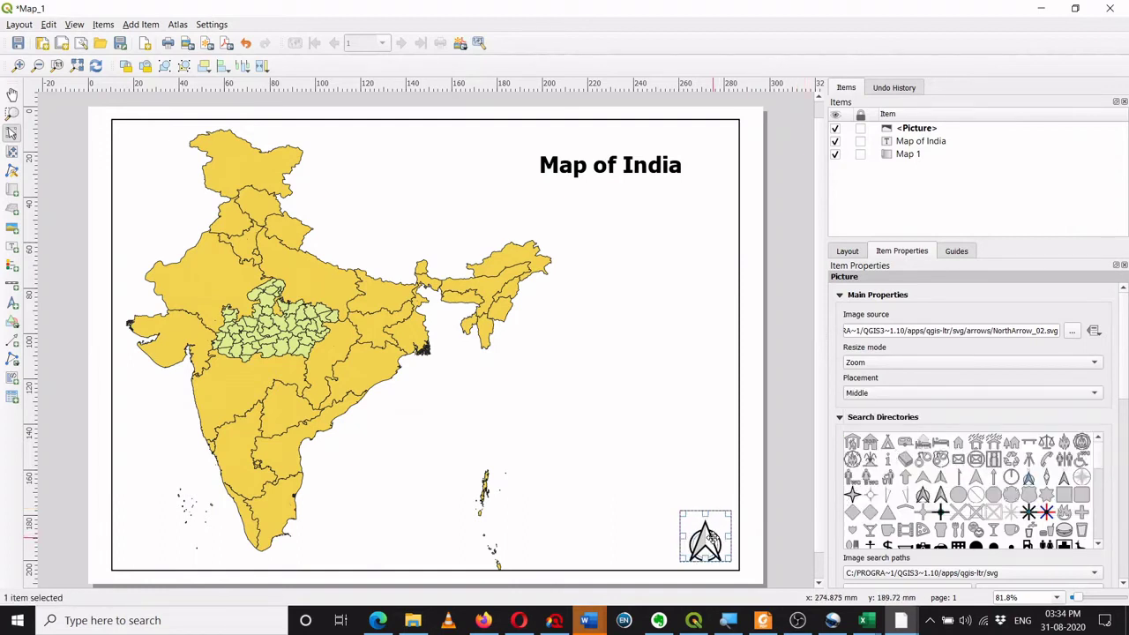
left_click(687, 475)
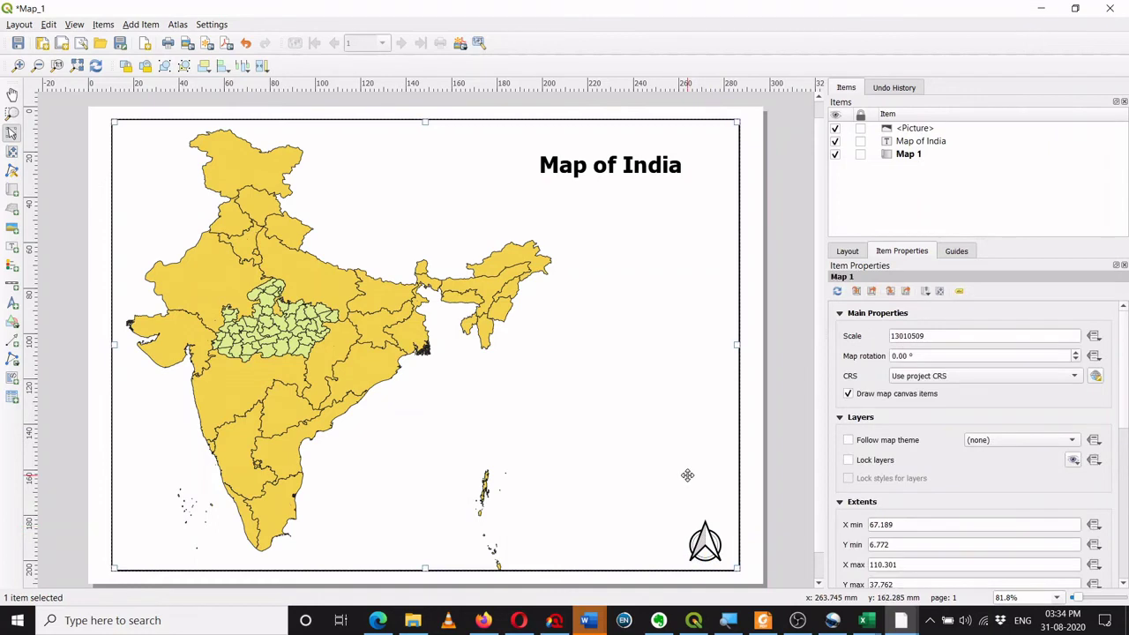
left_click(754, 465)
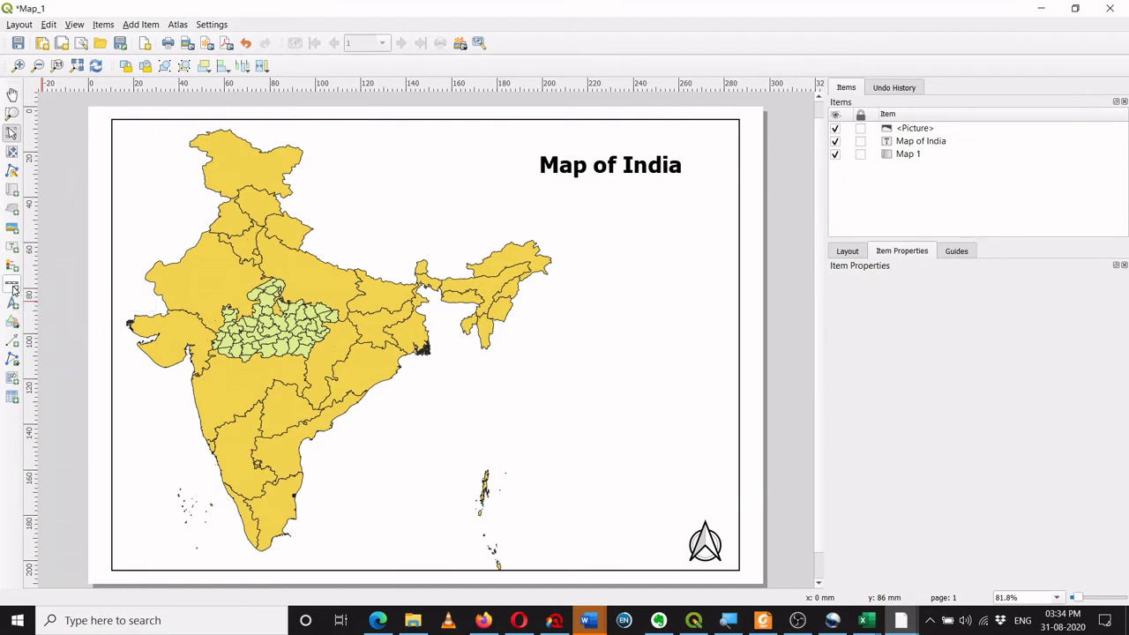
Add a scalebar in the empty area southeast of the mainland and set its style to Double Box
left_click(12, 287)
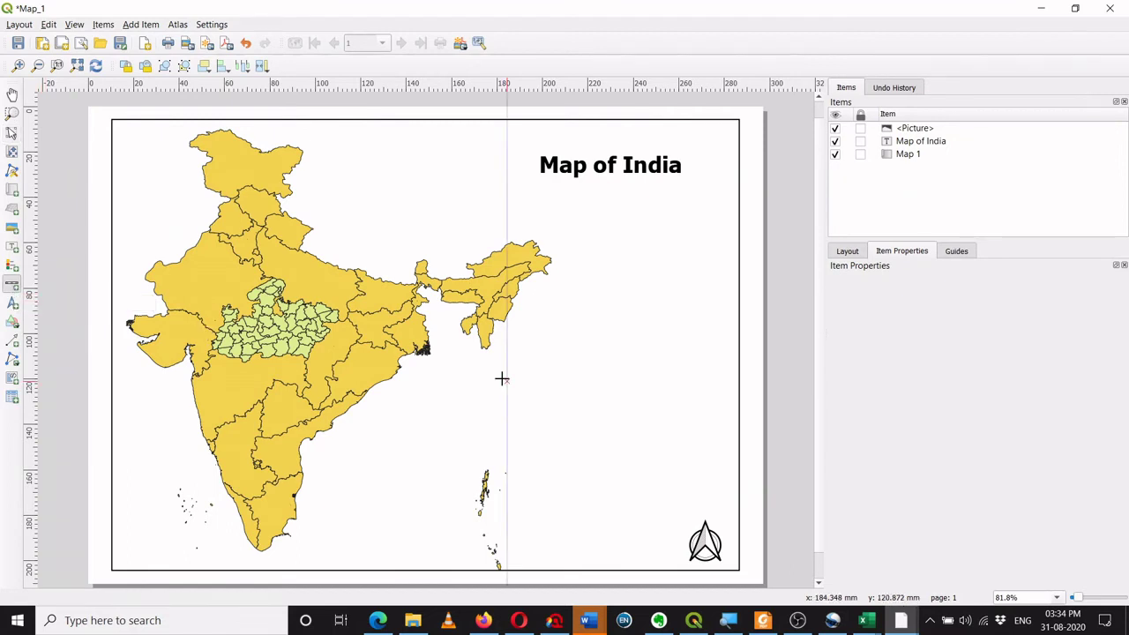
left_click_drag(480, 388, 668, 423)
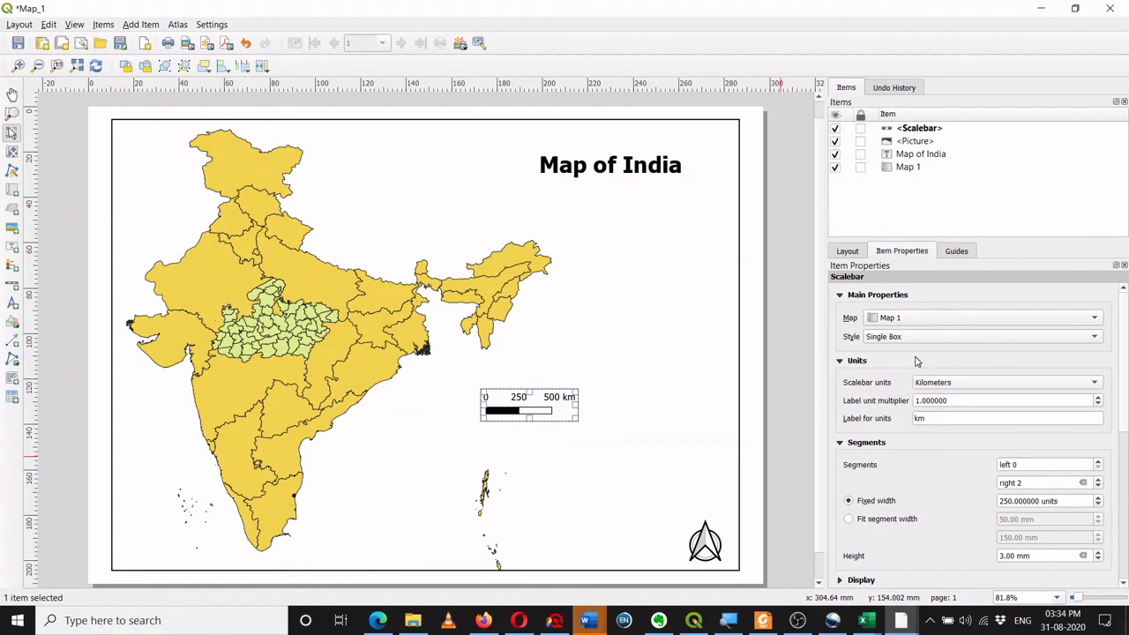
left_click(1093, 340)
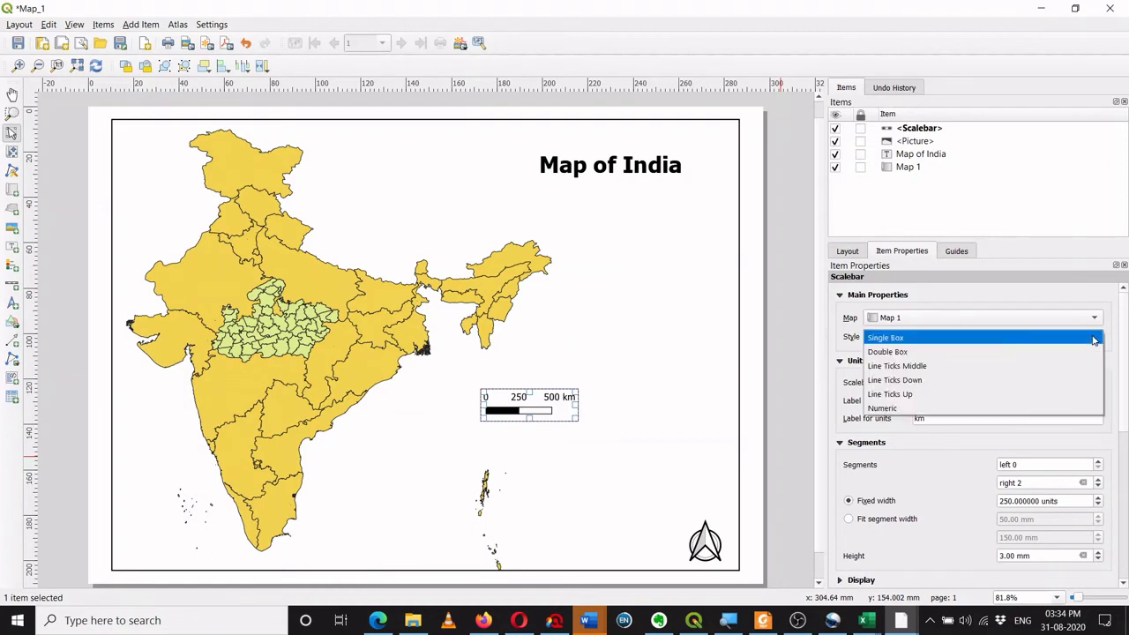
left_click(968, 352)
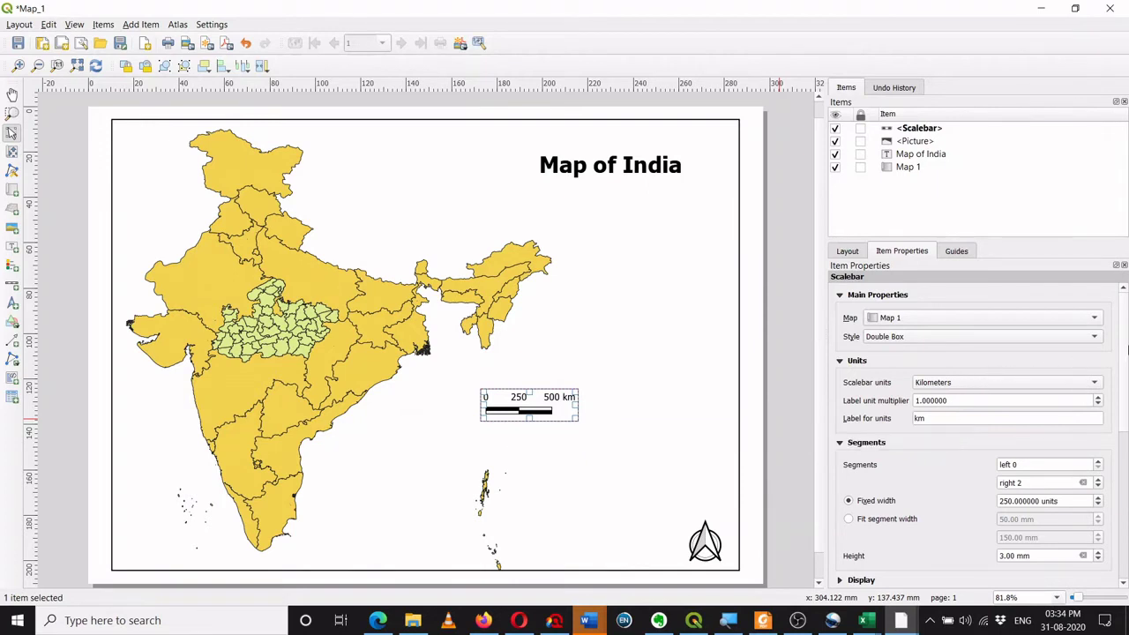
Set the scalebar's segments to left 1 and right 3
scroll(1110, 405, "down", 5)
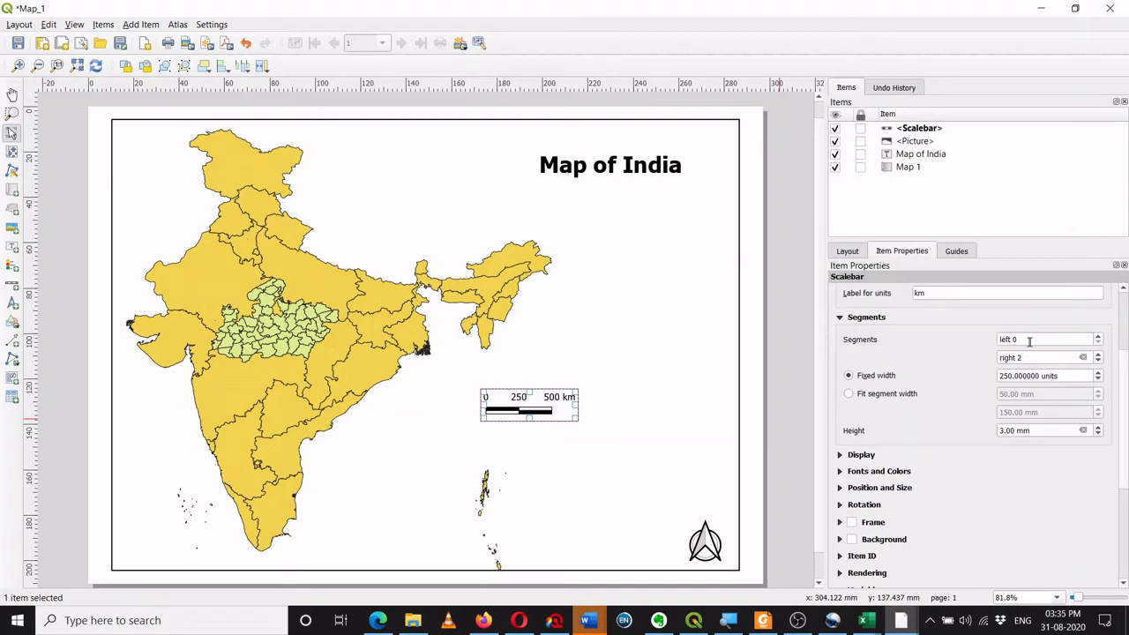
left_click(1099, 340)
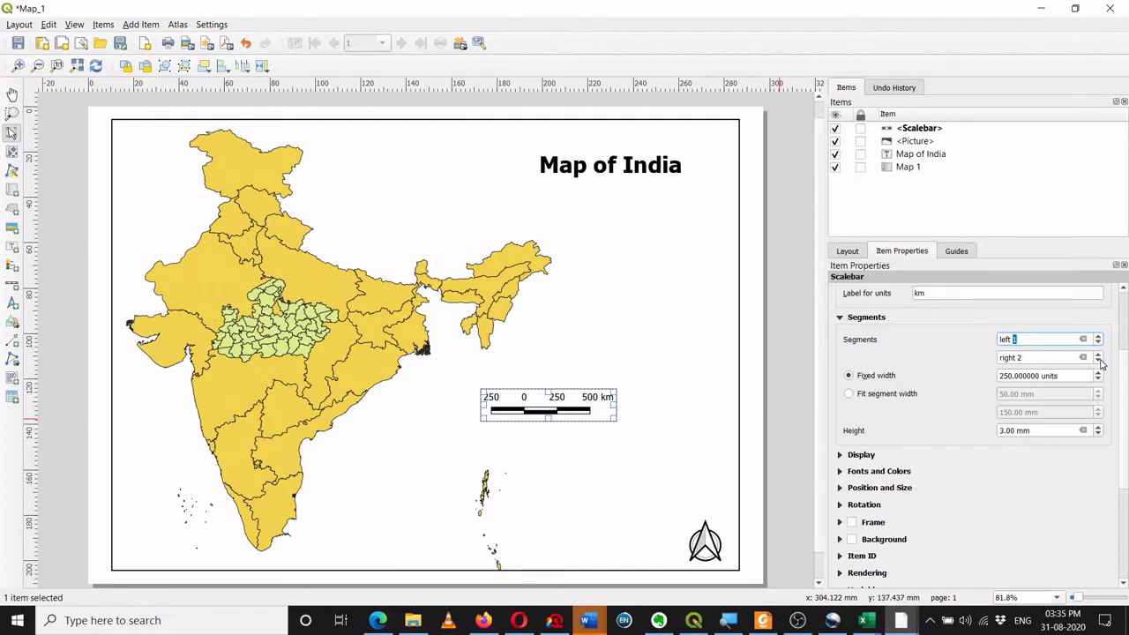
left_click(1099, 356)
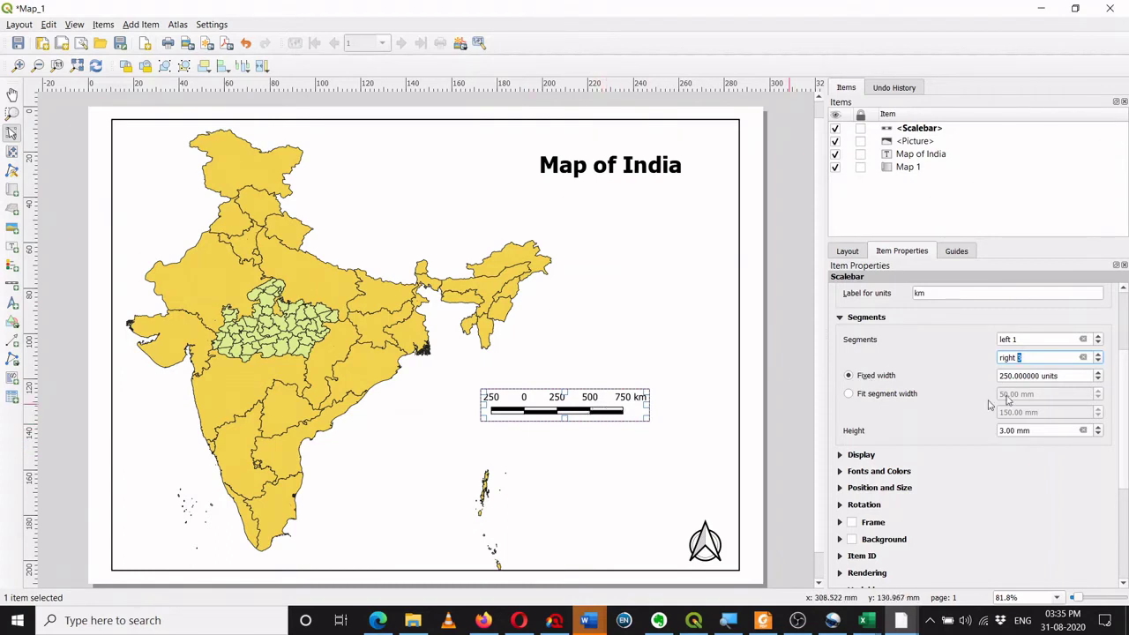
Try five right segments on the scalebar and return the count to 3
scroll(992, 389, "up", 1)
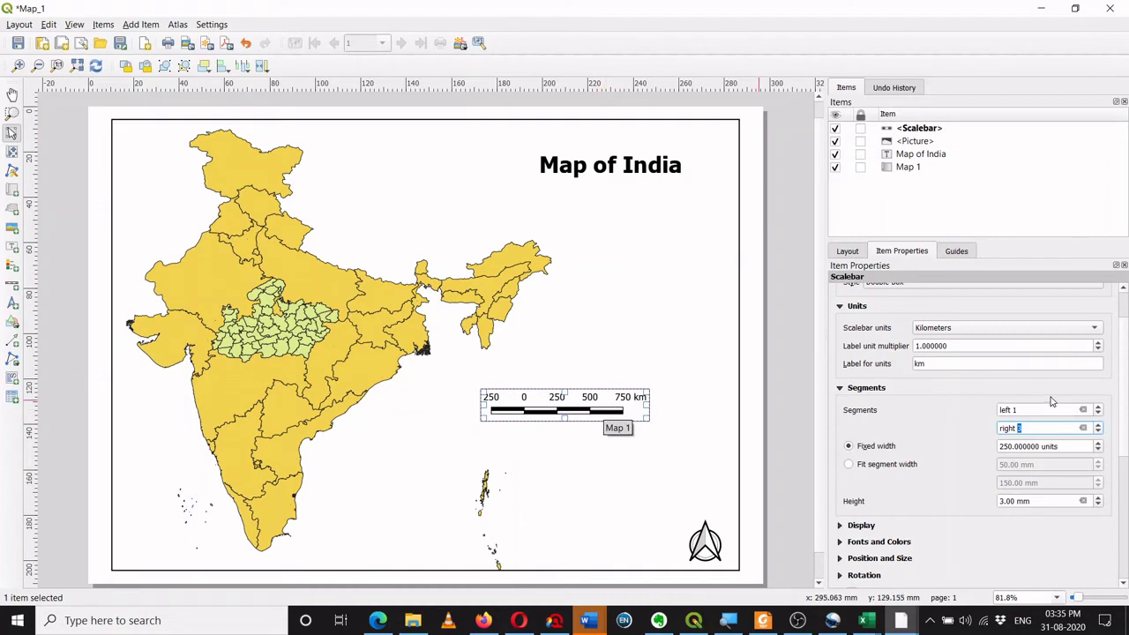
left_click(1098, 425)
left_click(1098, 425)
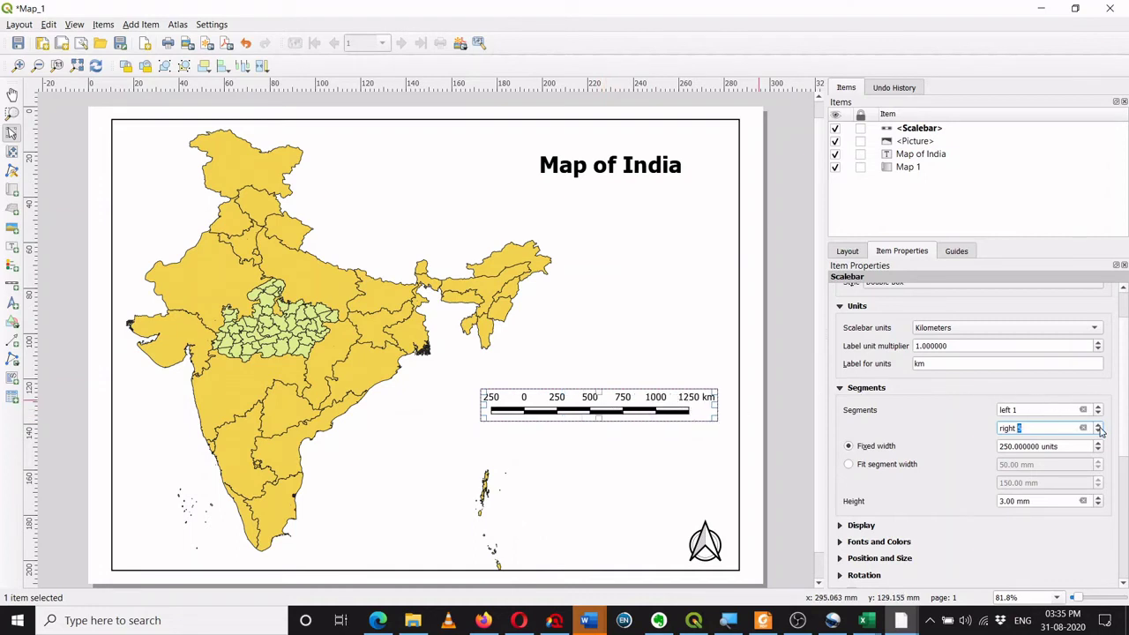
left_click(1098, 432)
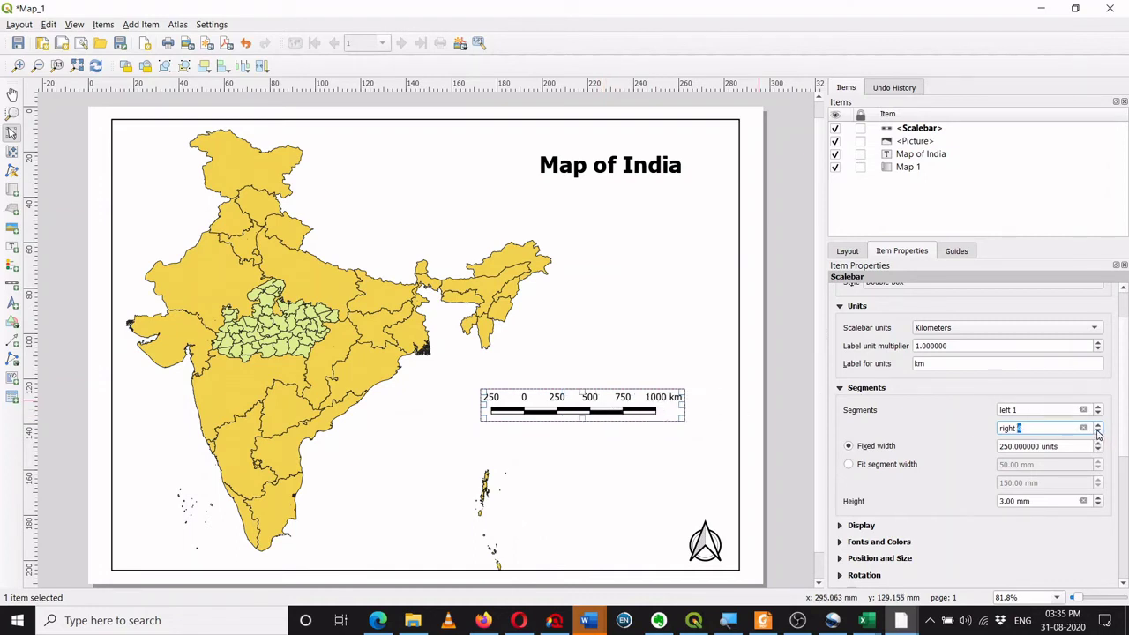
left_click(1098, 432)
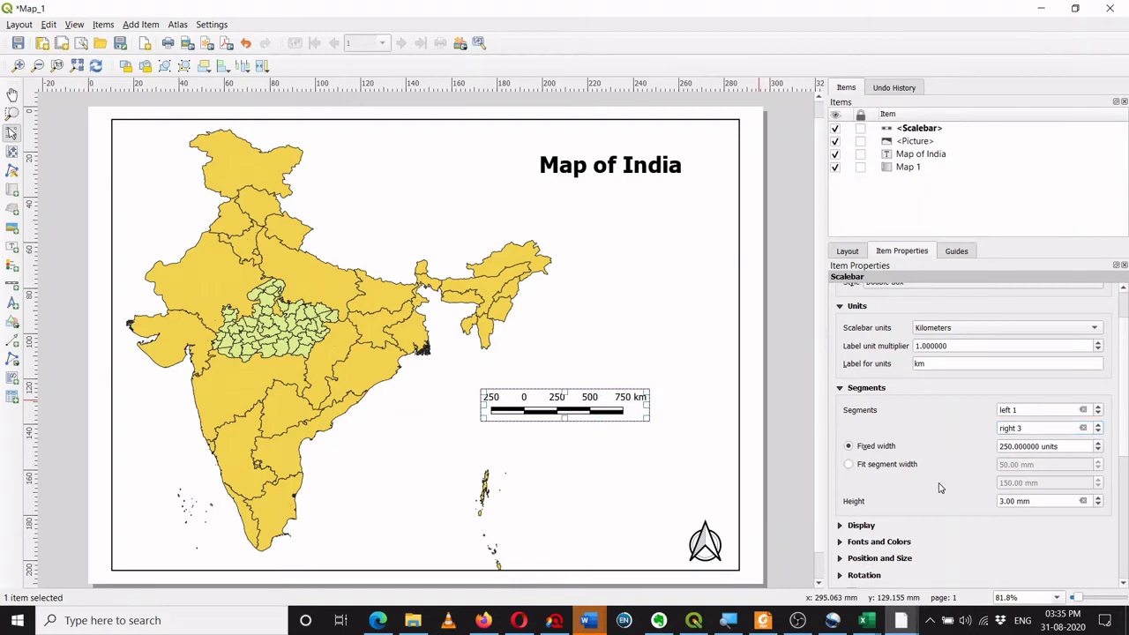
Set the scalebar's box margin to 2.00 mm and its label margin to 4.00 mm in the display settings
scroll(941, 488, "down", 2)
scroll(940, 487, "down", 2)
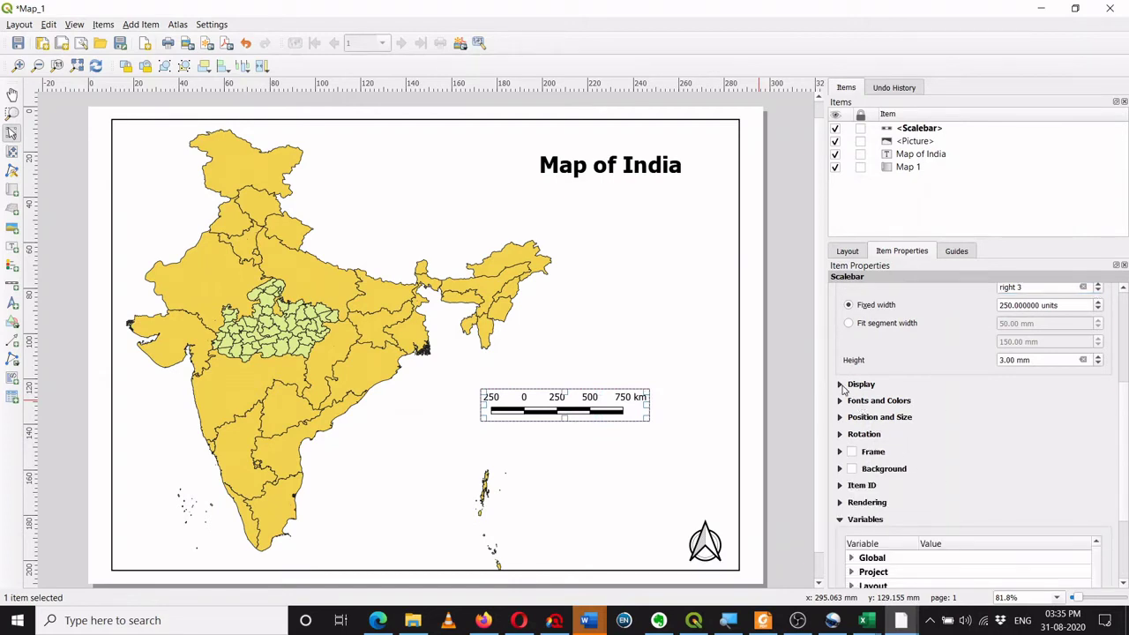
left_click(843, 385)
scroll(942, 416, "down", 1)
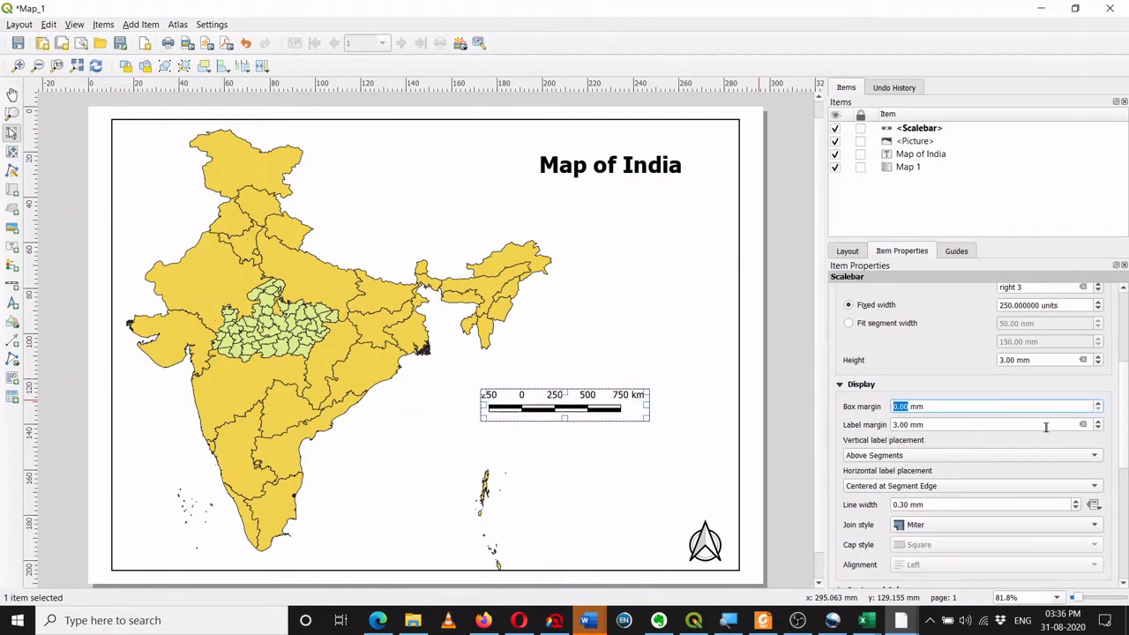
left_click(1097, 403)
left_click(1098, 403)
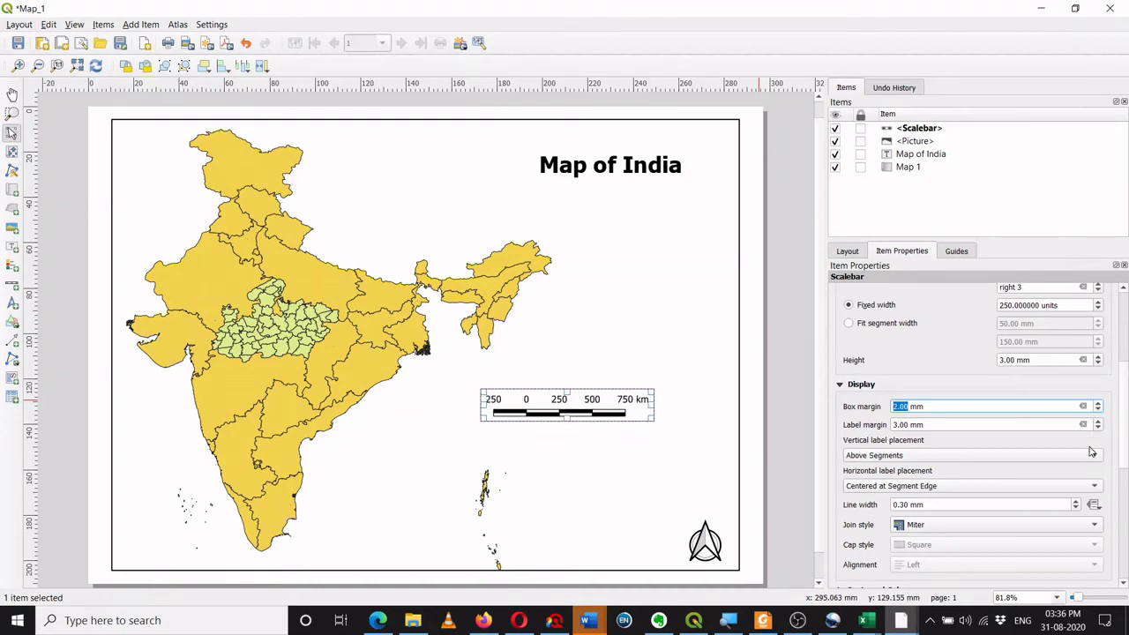
left_click(1098, 426)
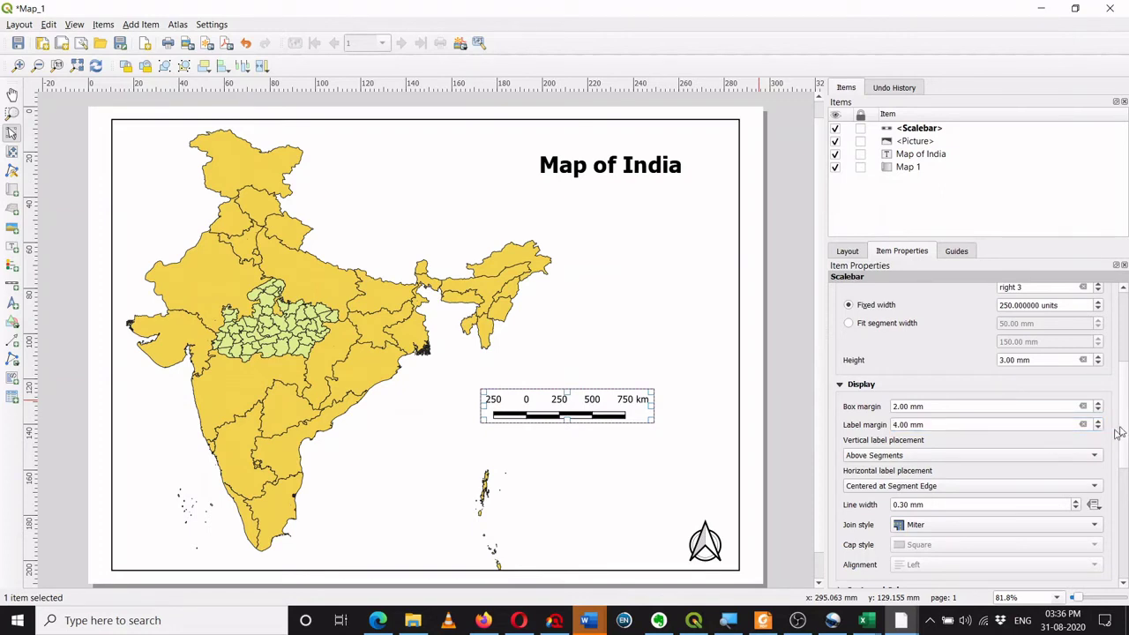
Try placing the scalebar's labels below the segments, then return the placement to Above Segments
left_click(1095, 455)
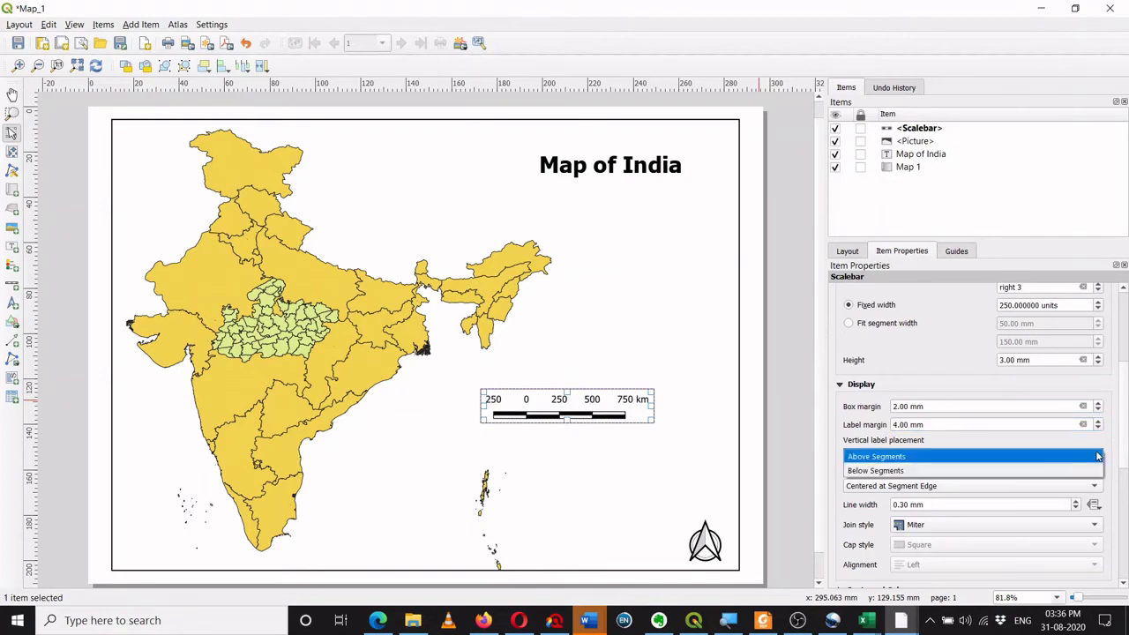
left_click(936, 470)
left_click(936, 455)
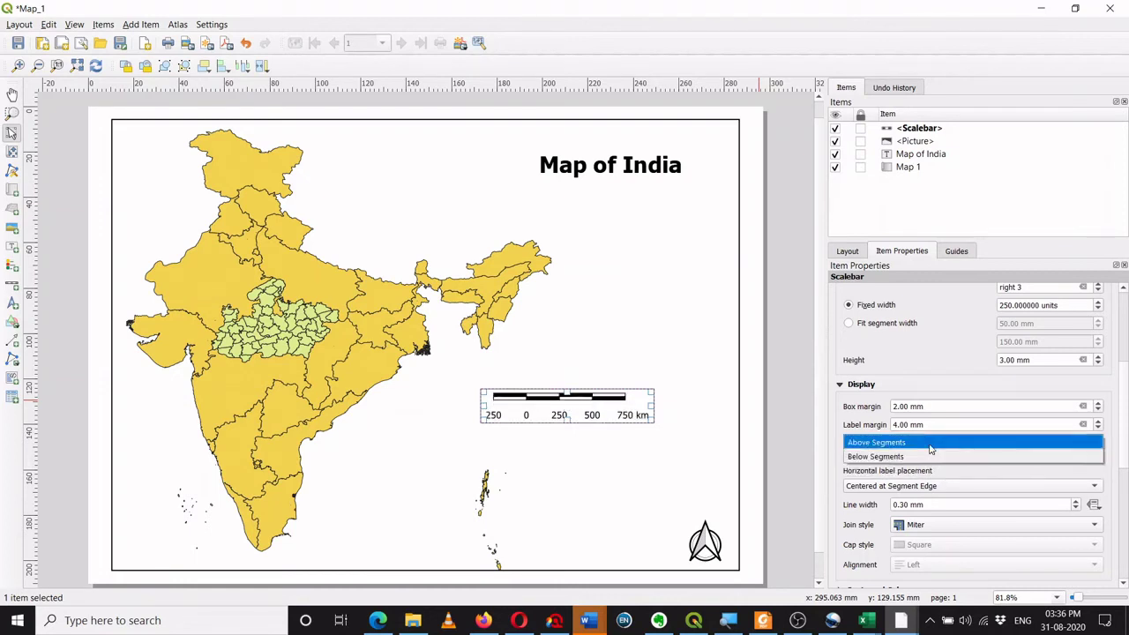
left_click(937, 443)
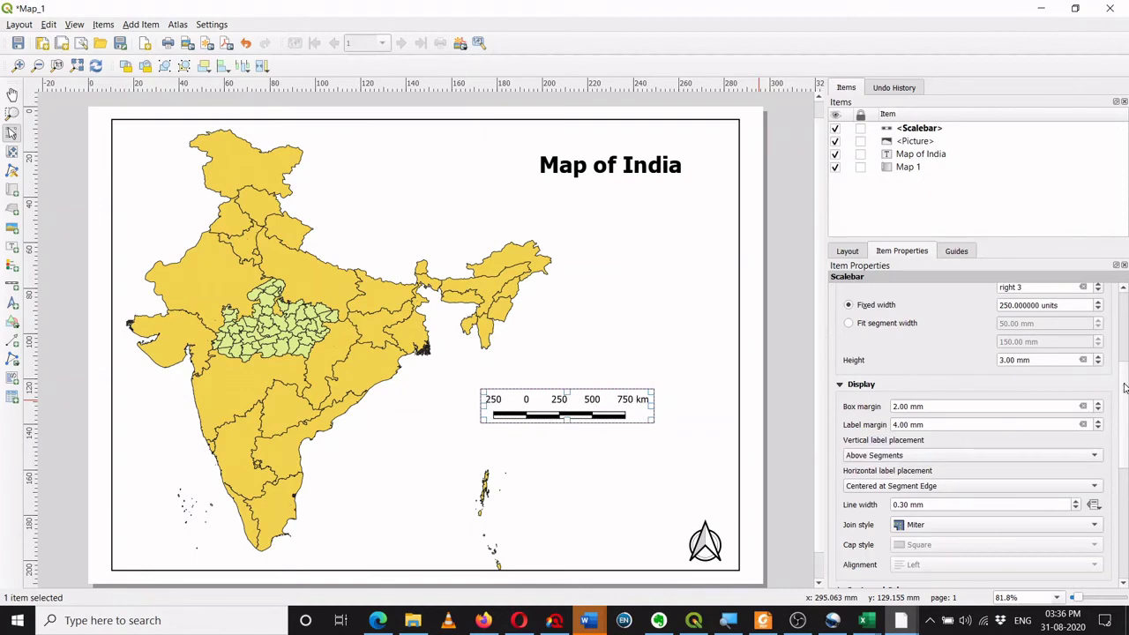
Set the scalebar's label font size to 15 points
scroll(1120, 397, "down", 2)
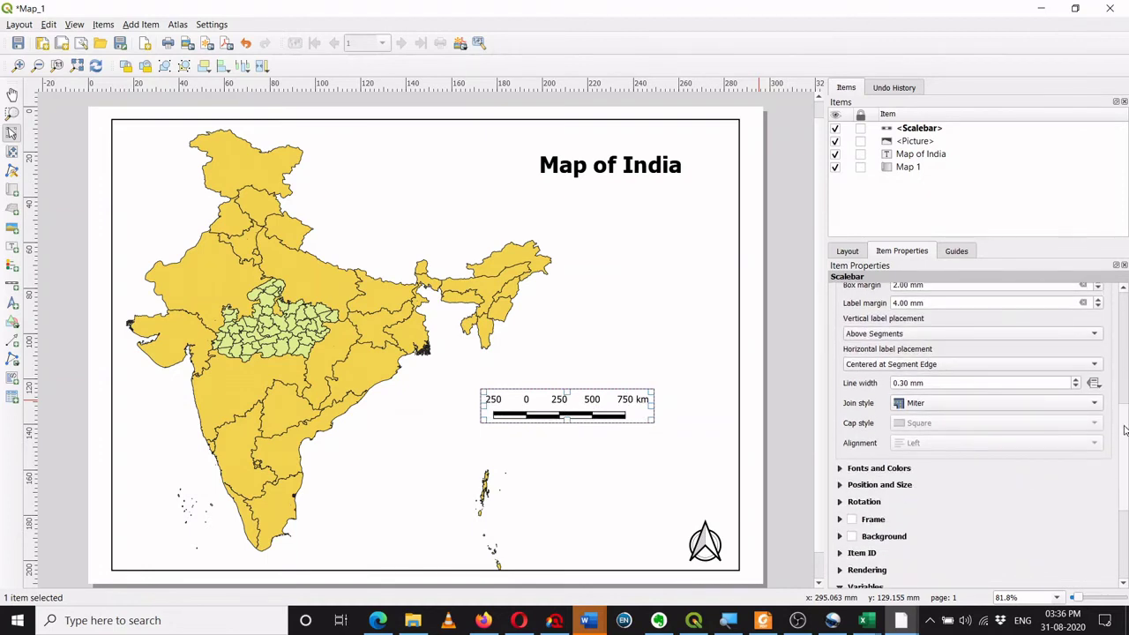
left_click_drag(1125, 429, 1125, 455)
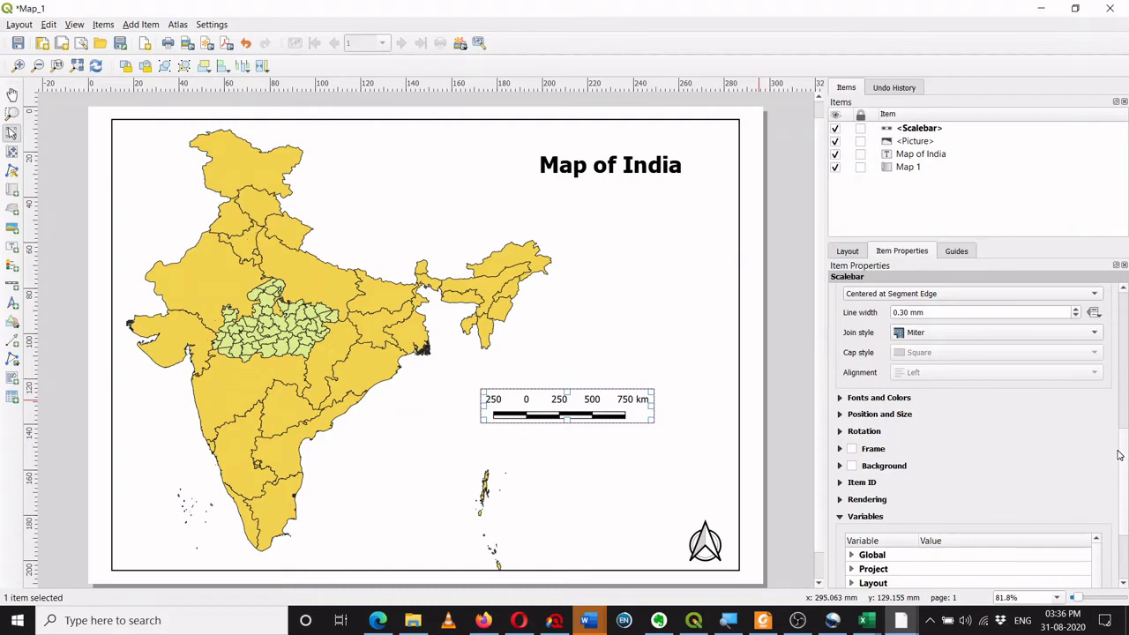
left_click(841, 399)
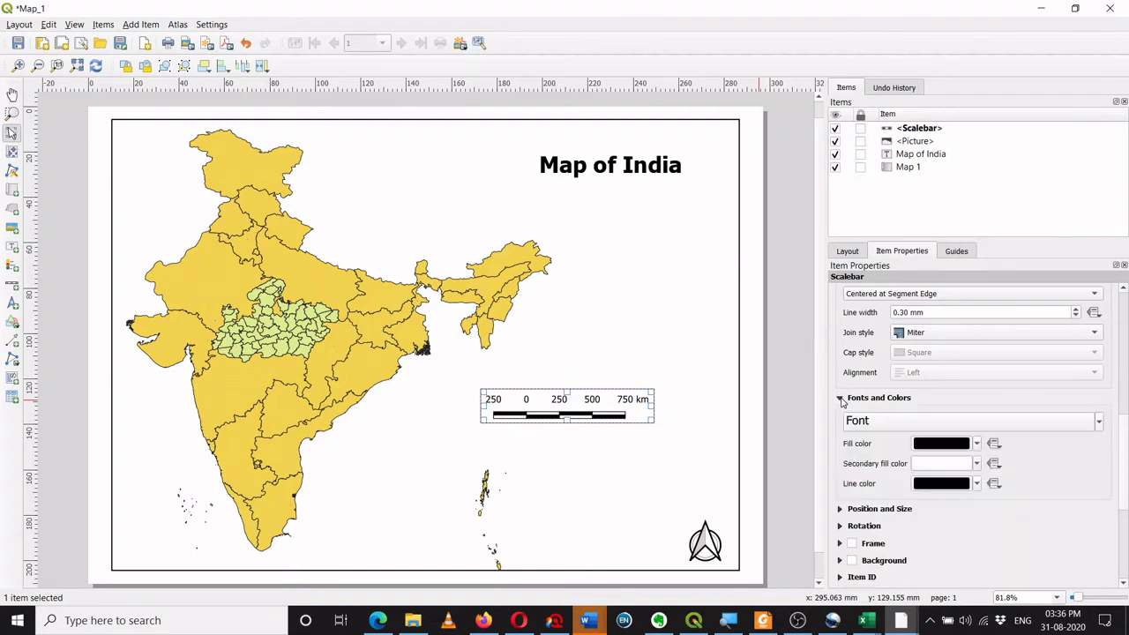
left_click(1010, 429)
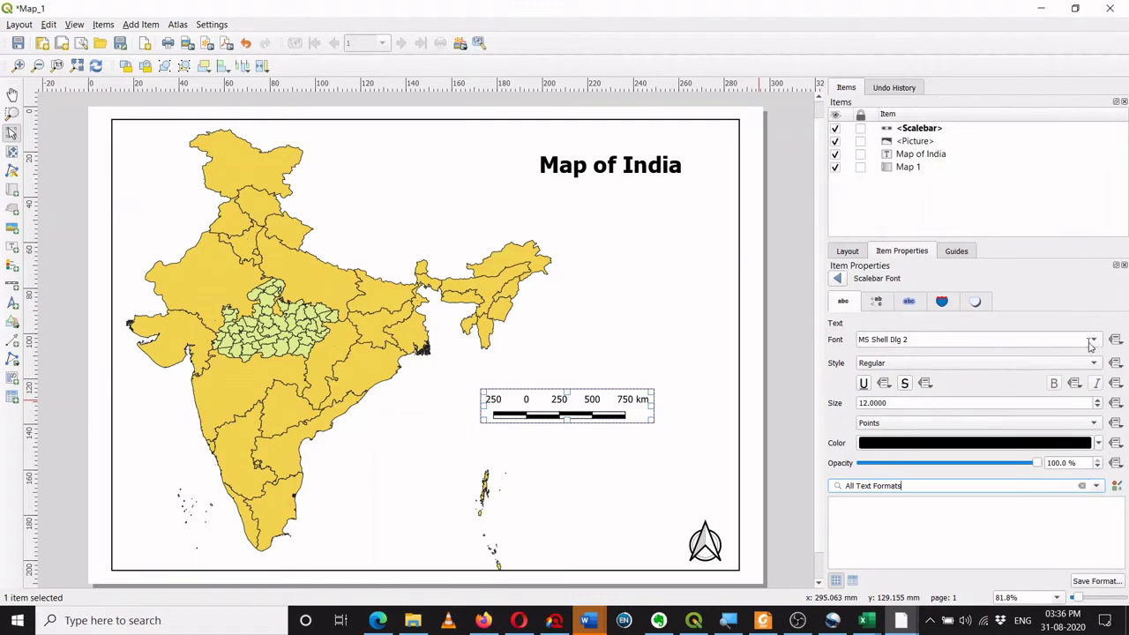
left_click(1099, 400)
left_click(1098, 400)
left_click(1098, 401)
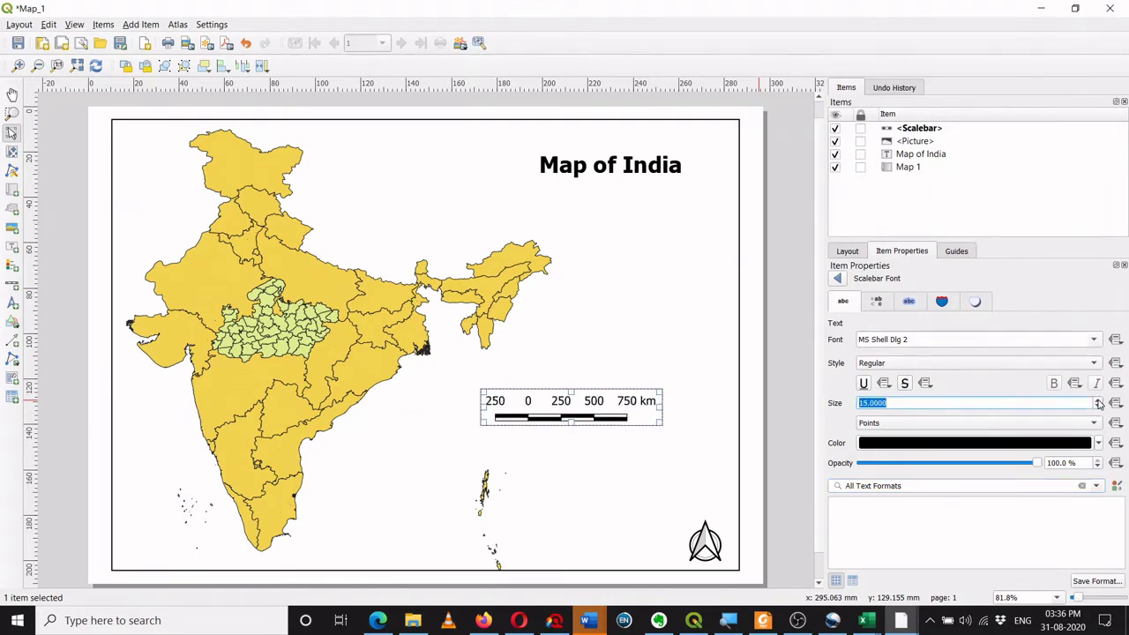
left_click(1024, 318)
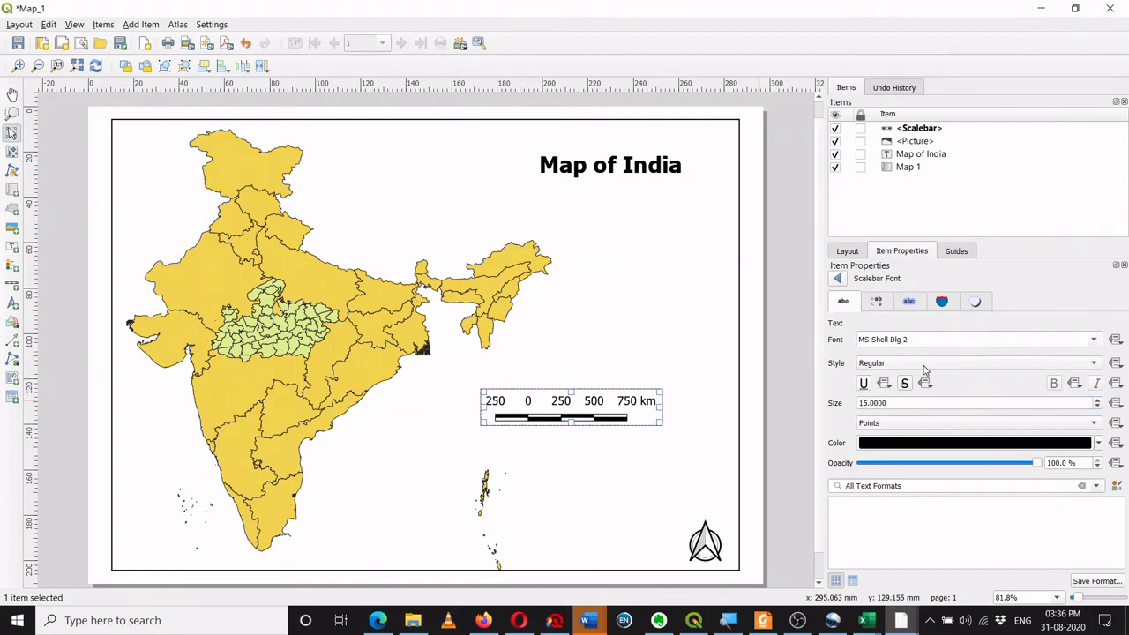
left_click(840, 279)
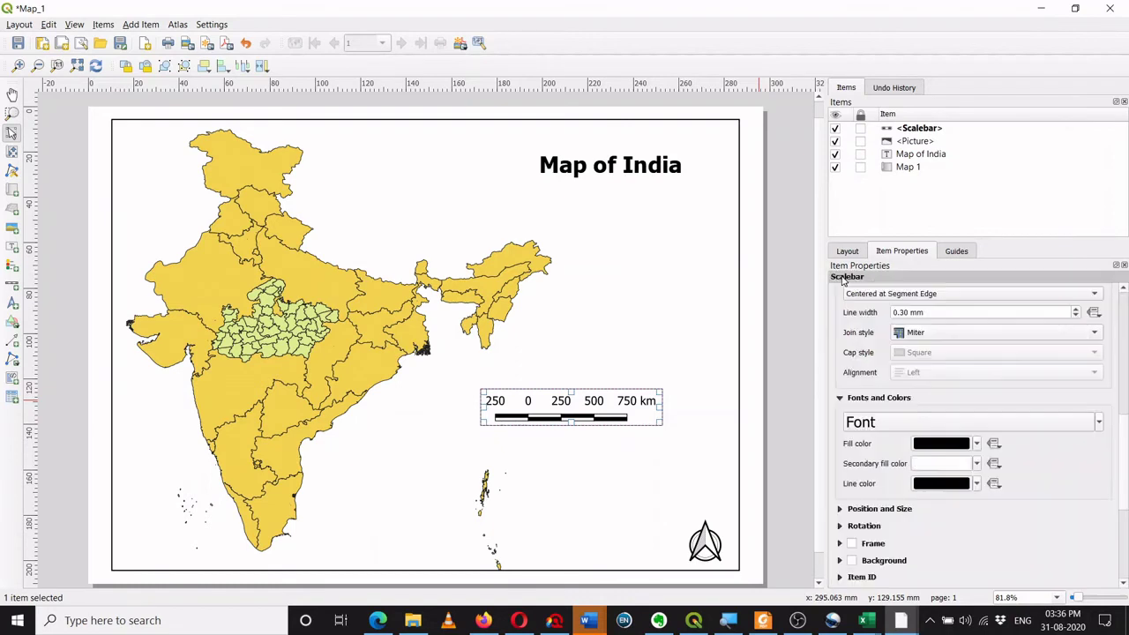
left_click(1003, 426)
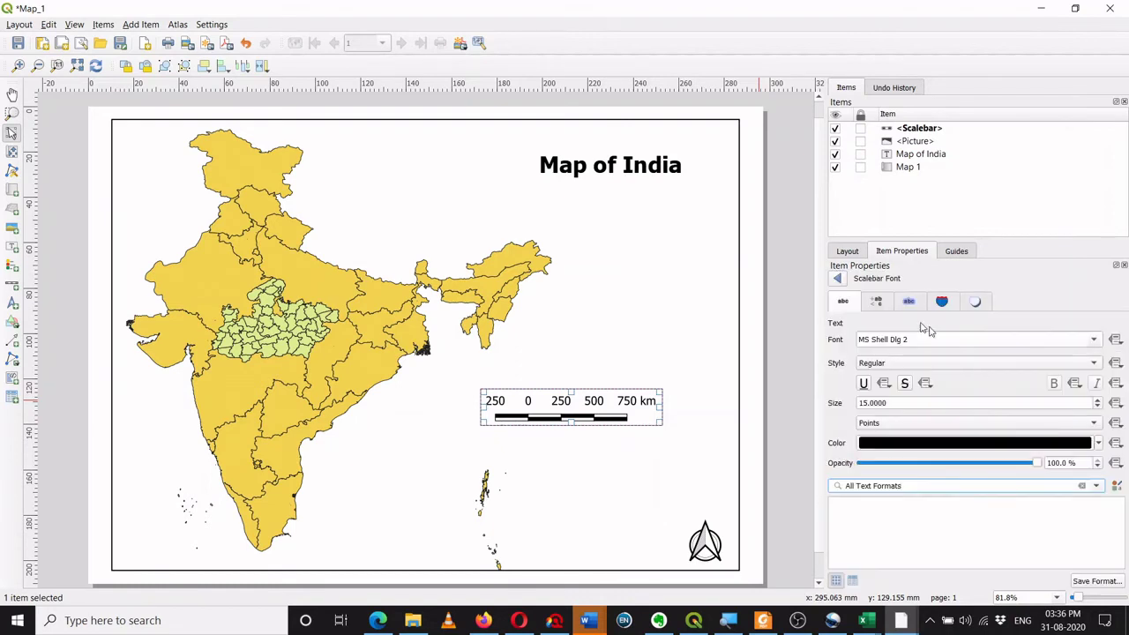
left_click(840, 280)
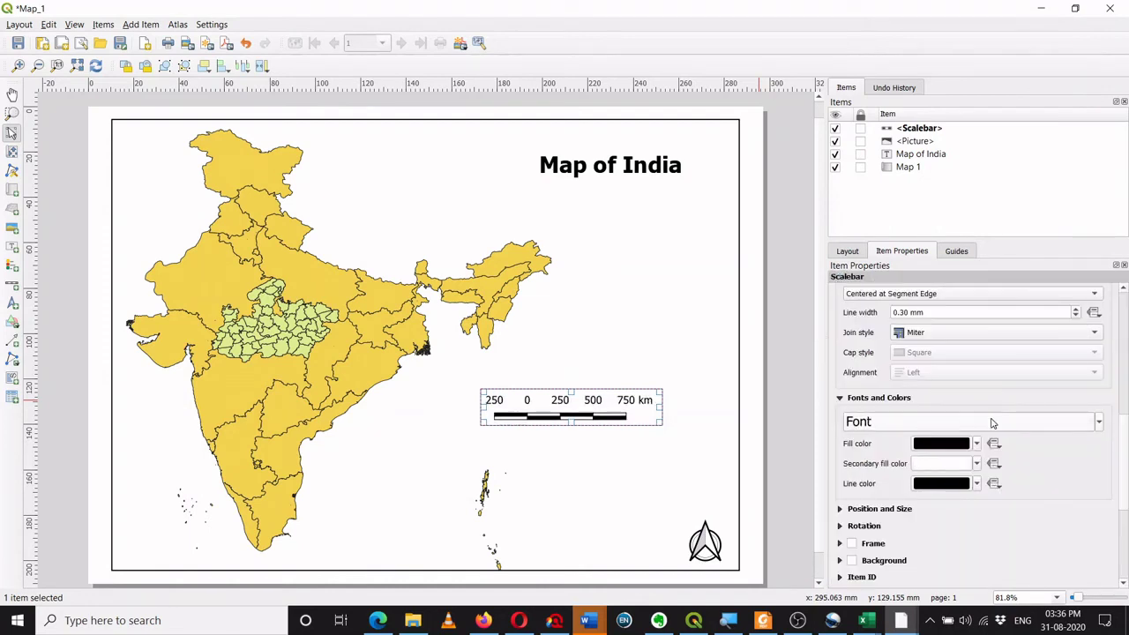
scroll(1073, 464, "down", 3)
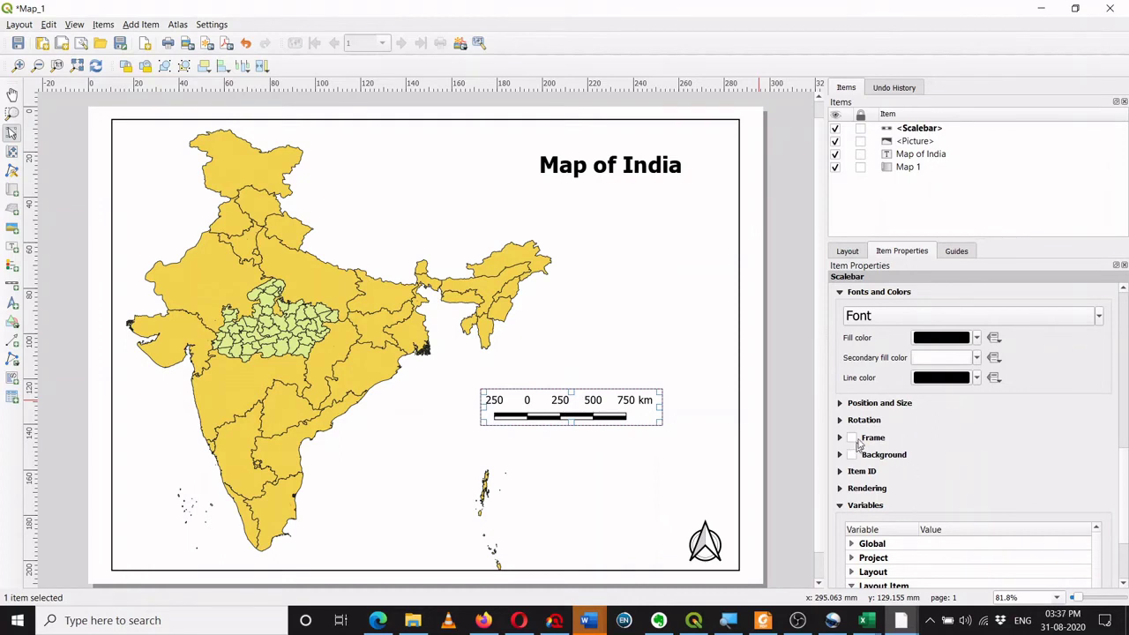
Move the scalebar to just beneath the Map of India title
left_click(633, 452)
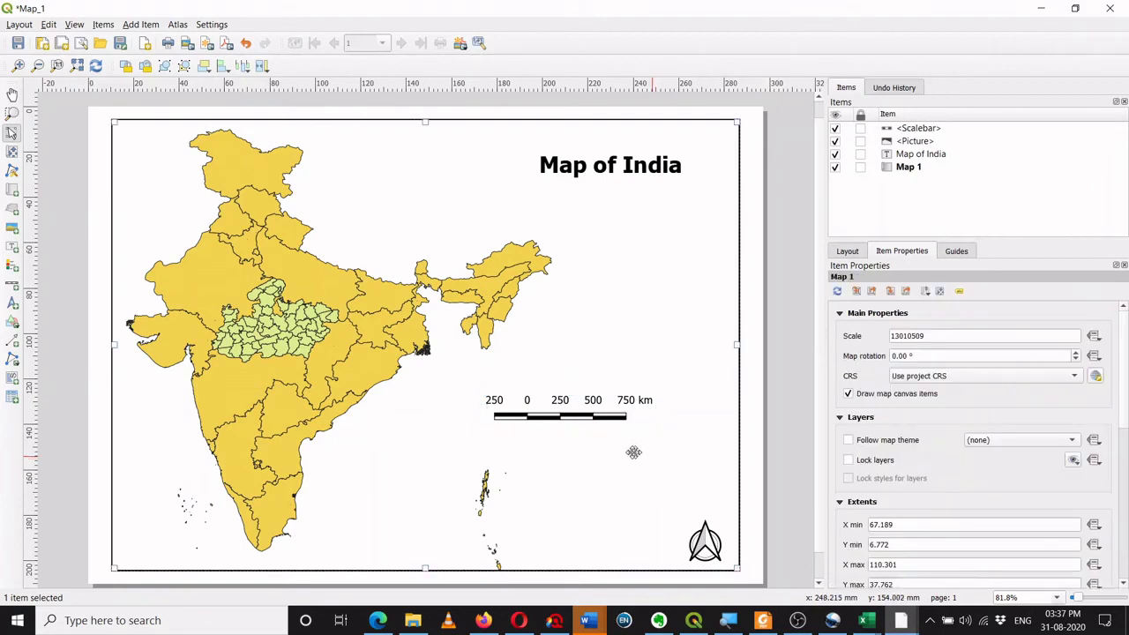
left_click(584, 407)
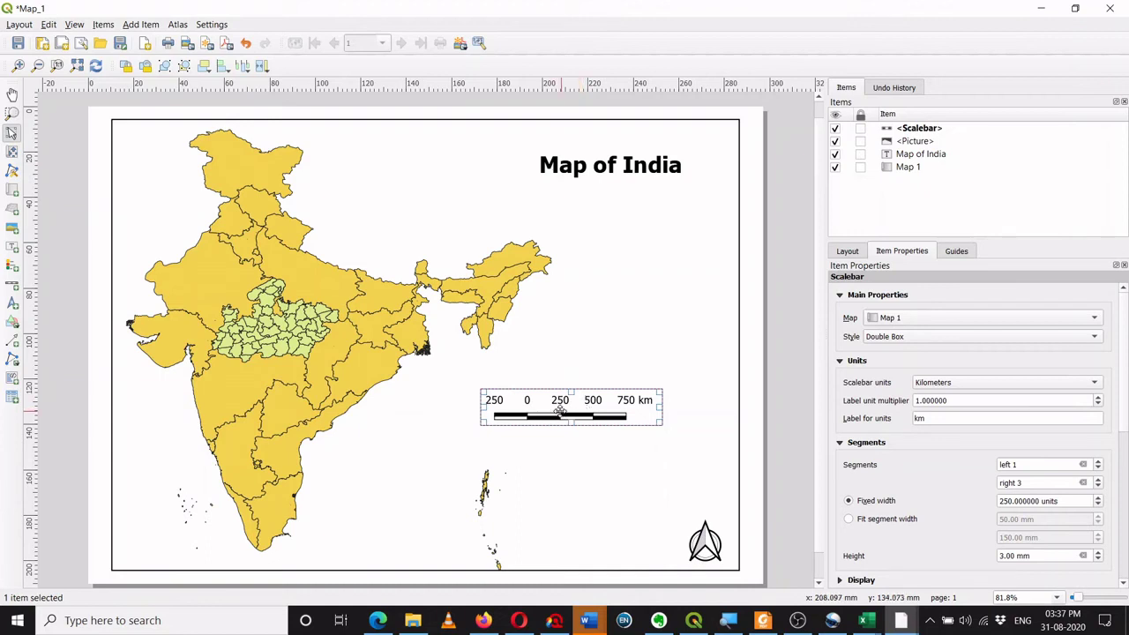
left_click_drag(582, 406, 622, 501)
left_click_drag(597, 341, 601, 206)
left_click(671, 321)
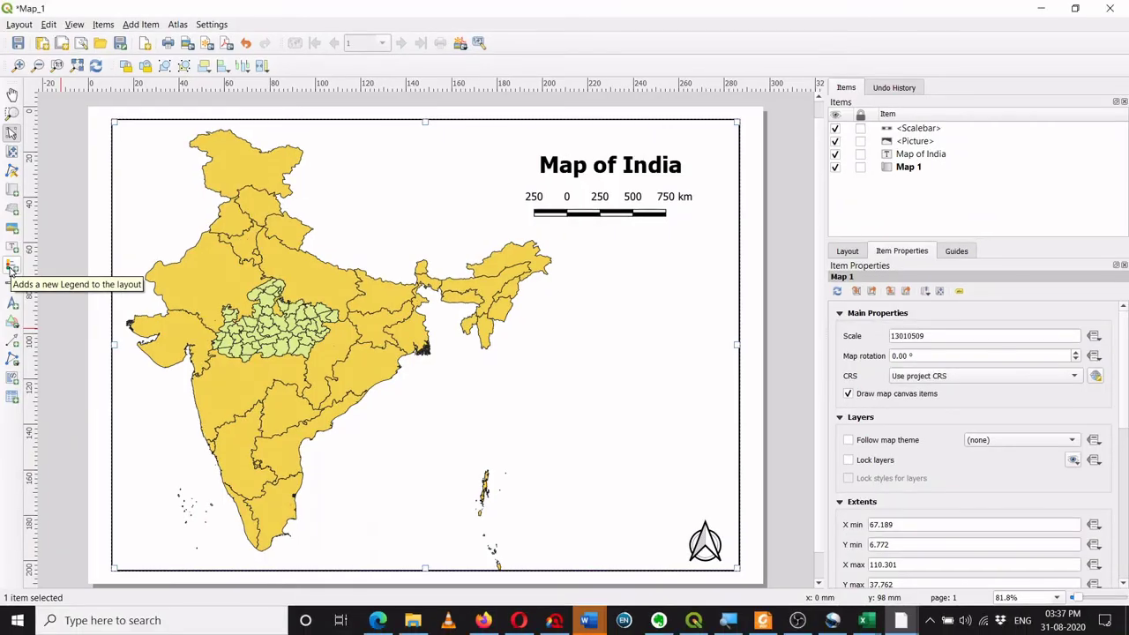
Add a legend to the empty area east of the mainland, below the scalebar
left_click(11, 267)
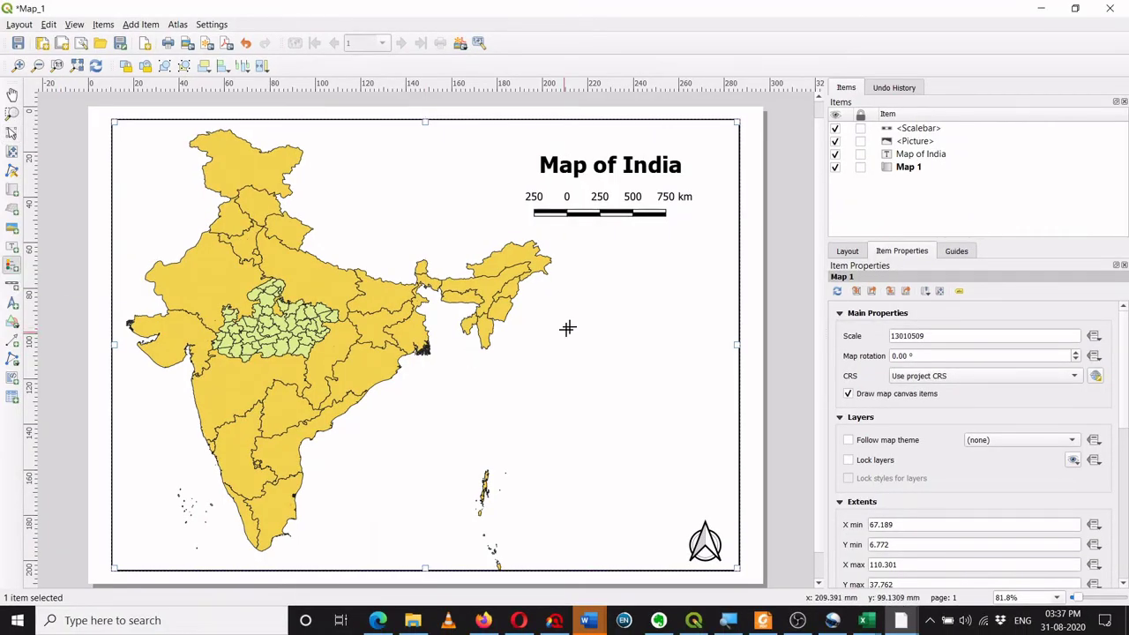
left_click_drag(572, 306, 703, 475)
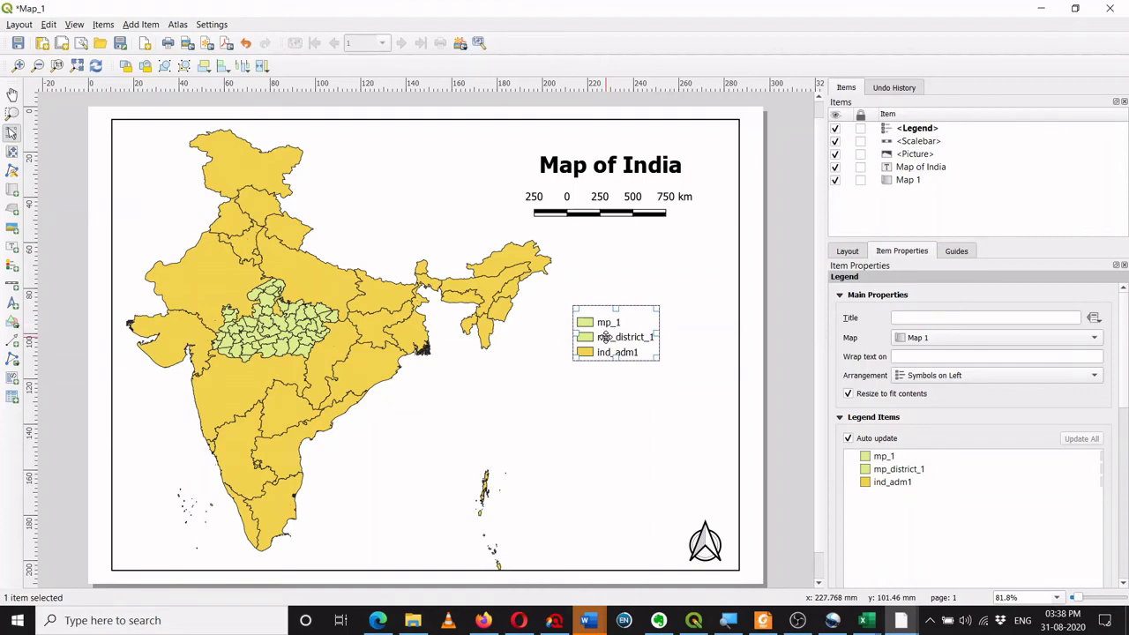
key("alt+Tab")
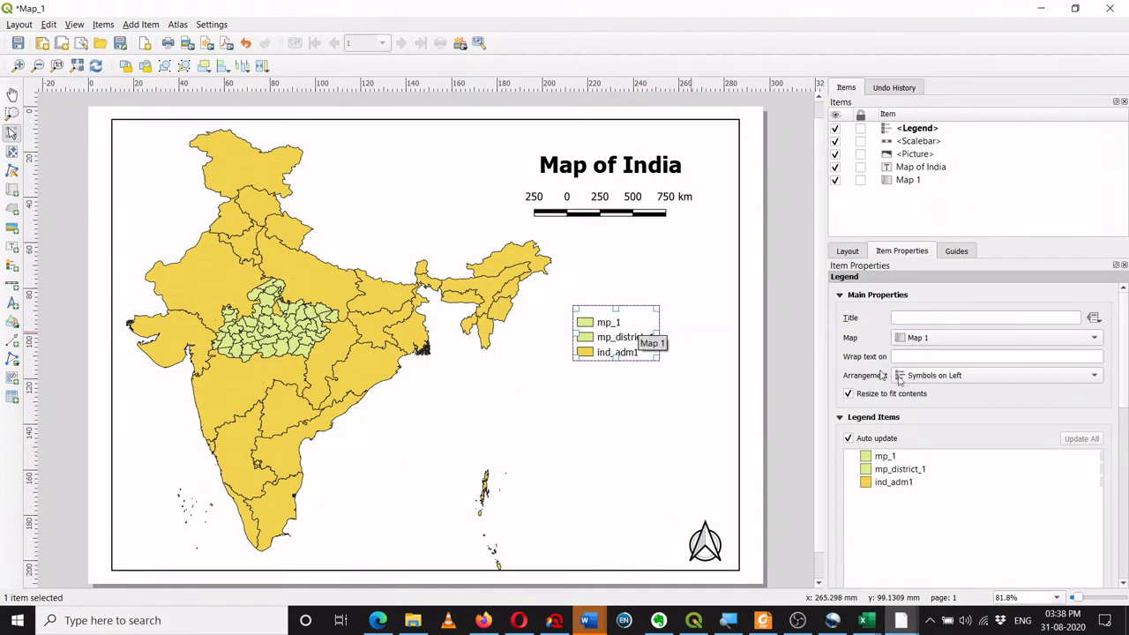
Turn off auto update for the legend items and remove the mp_1 entry from the legend
scroll(1126, 352, "down", 6)
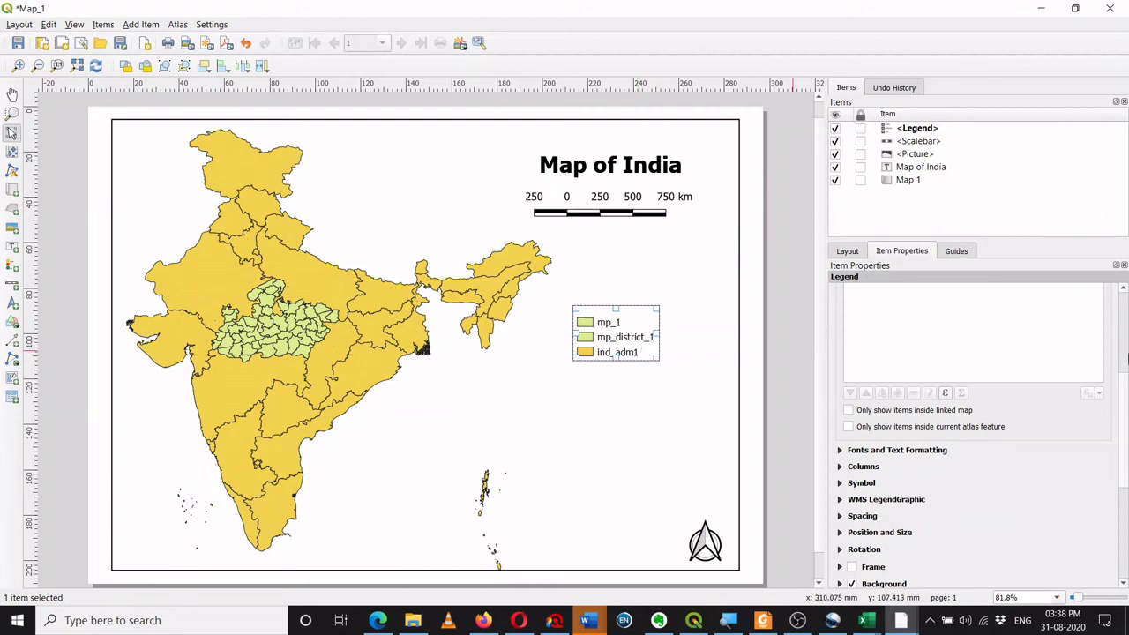
scroll(1125, 351, "up", 2)
left_click_drag(1125, 351, 1125, 346)
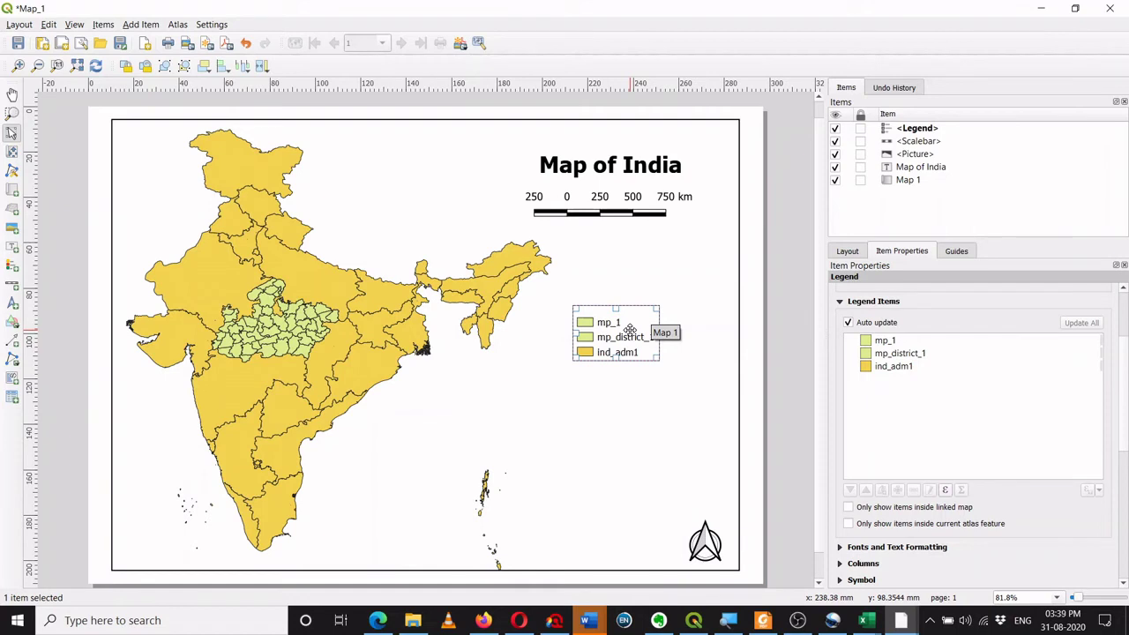
left_click(848, 323)
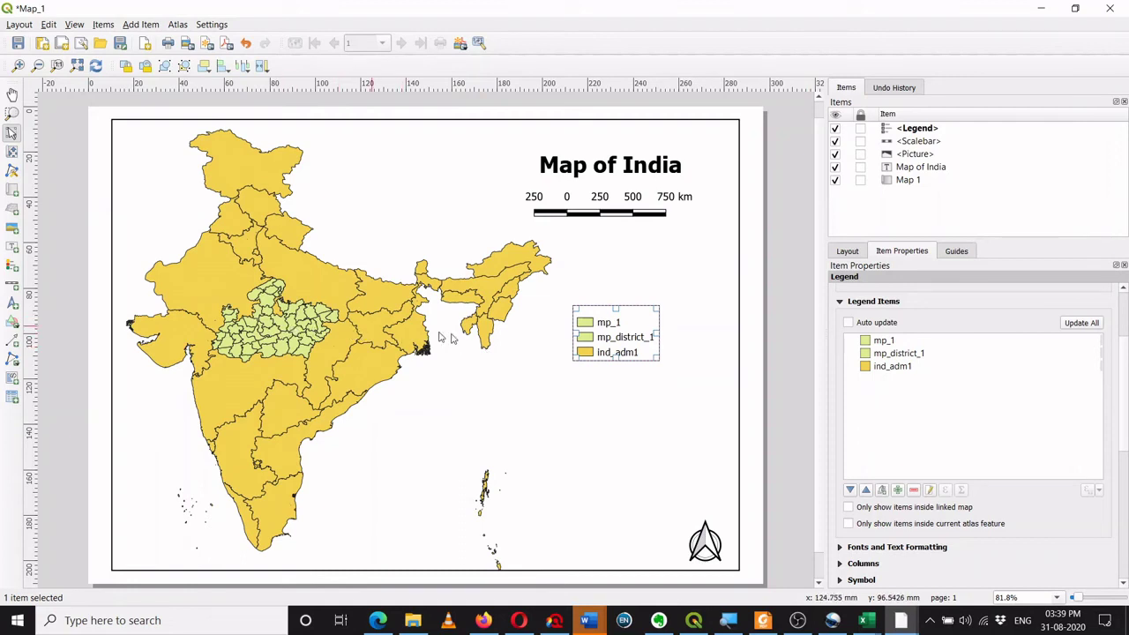
left_click(884, 344)
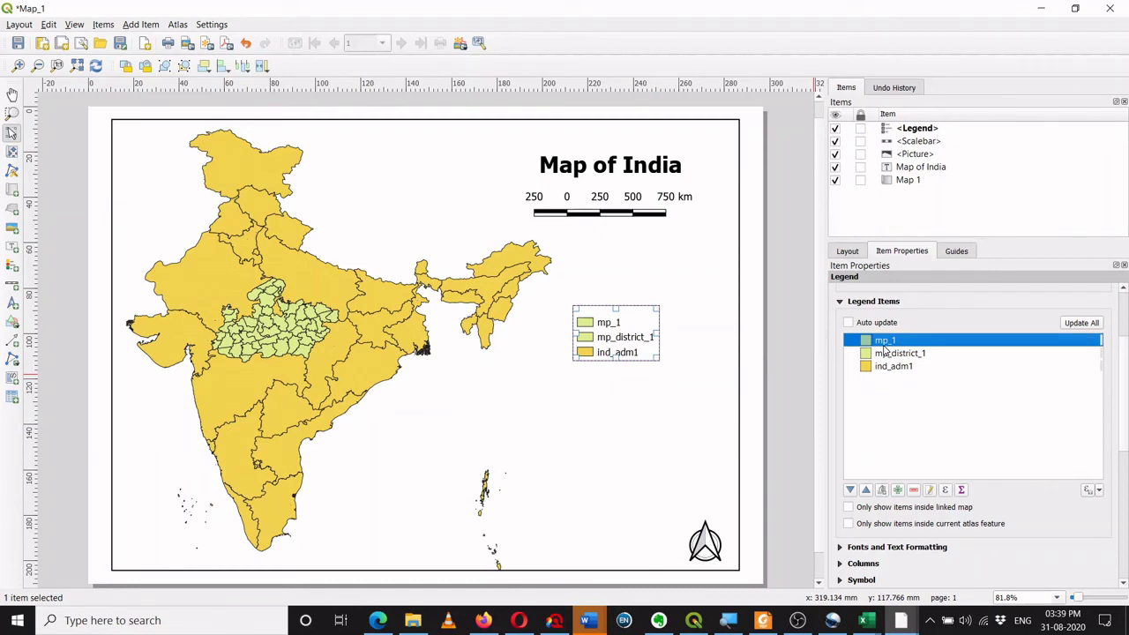
left_click(914, 491)
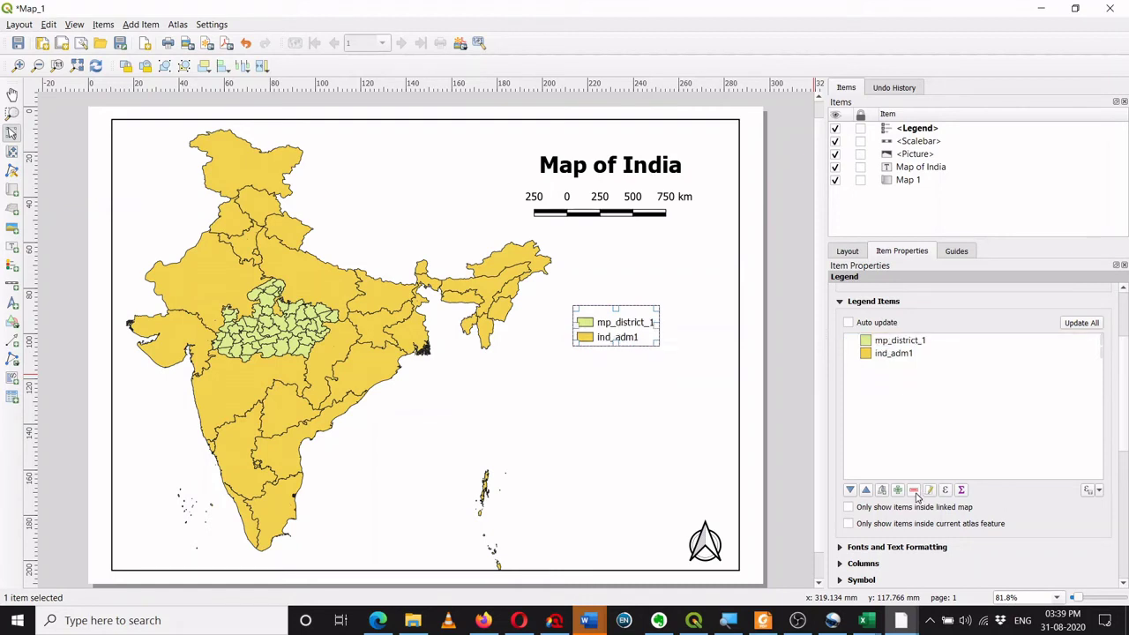
Try adding the mp_1 layer back to the legend and remove it again
left_click(898, 491)
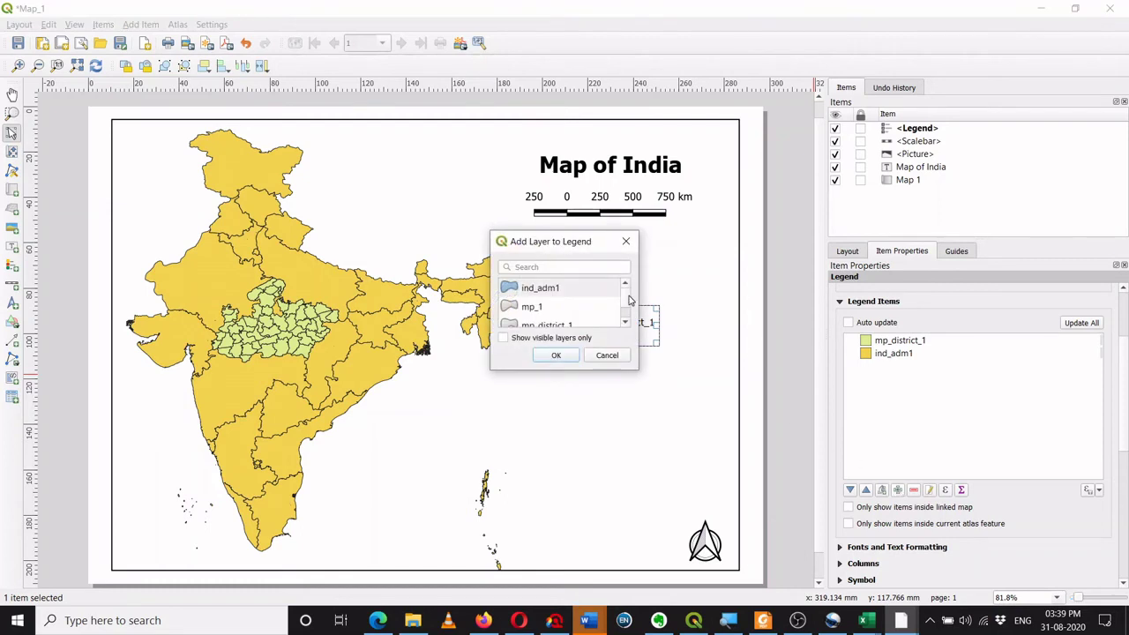
scroll(622, 308, "down", 1)
scroll(622, 308, "up", 1)
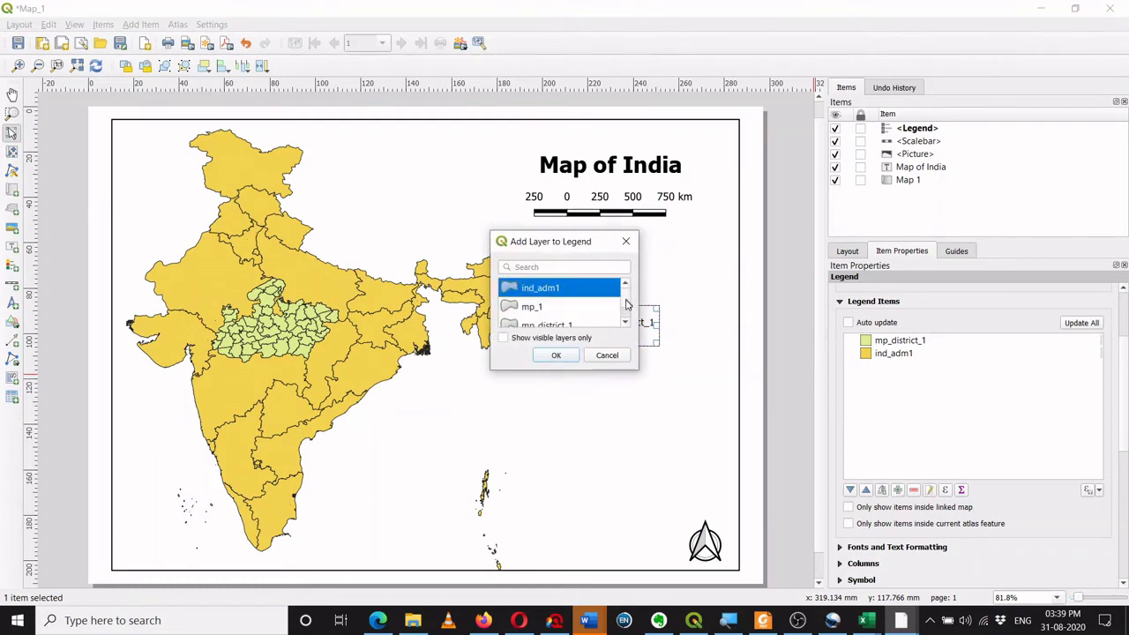
scroll(626, 305, "down", 1)
scroll(626, 304, "up", 1)
left_click(527, 309)
left_click(556, 354)
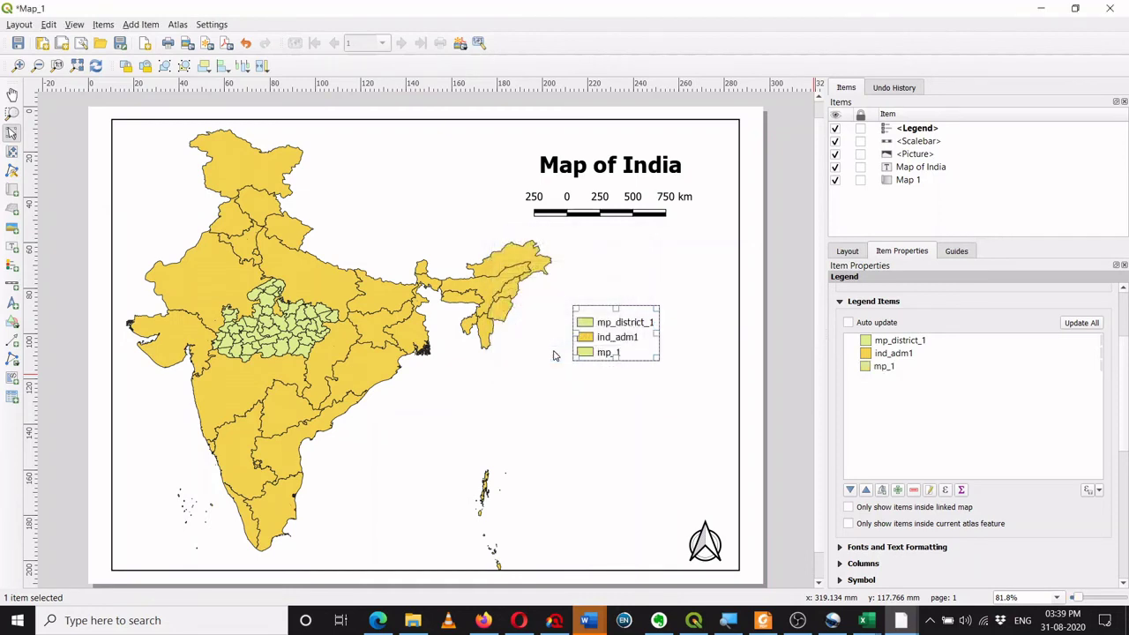
left_click(872, 368)
left_click(913, 491)
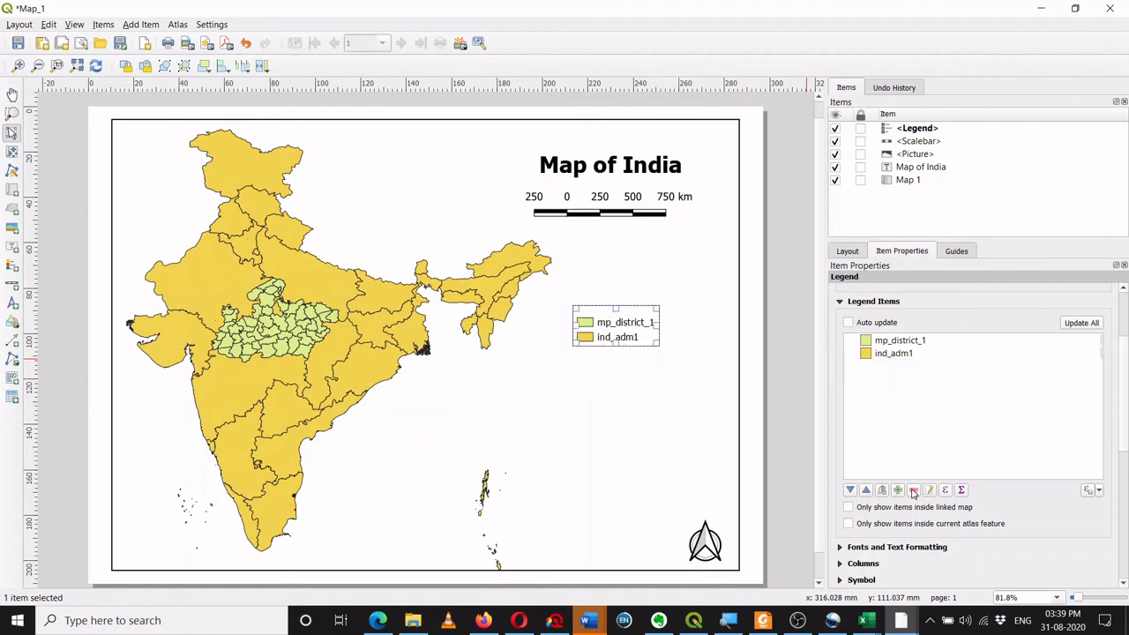
Rename the ind_adm1 legend entry to India
left_click(894, 353)
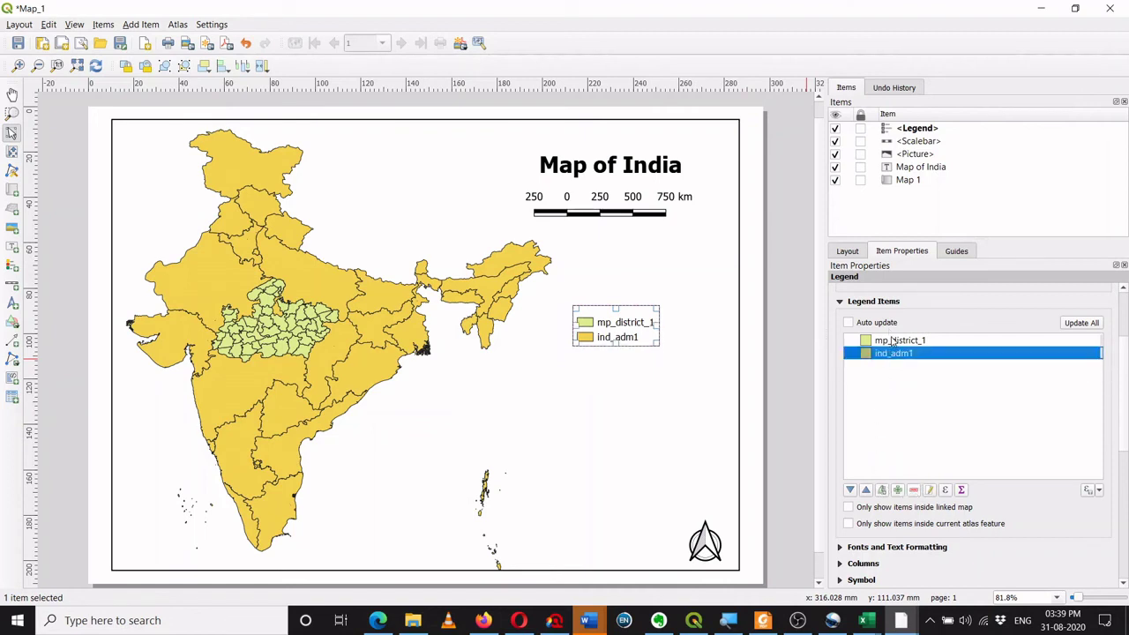
left_click(893, 345)
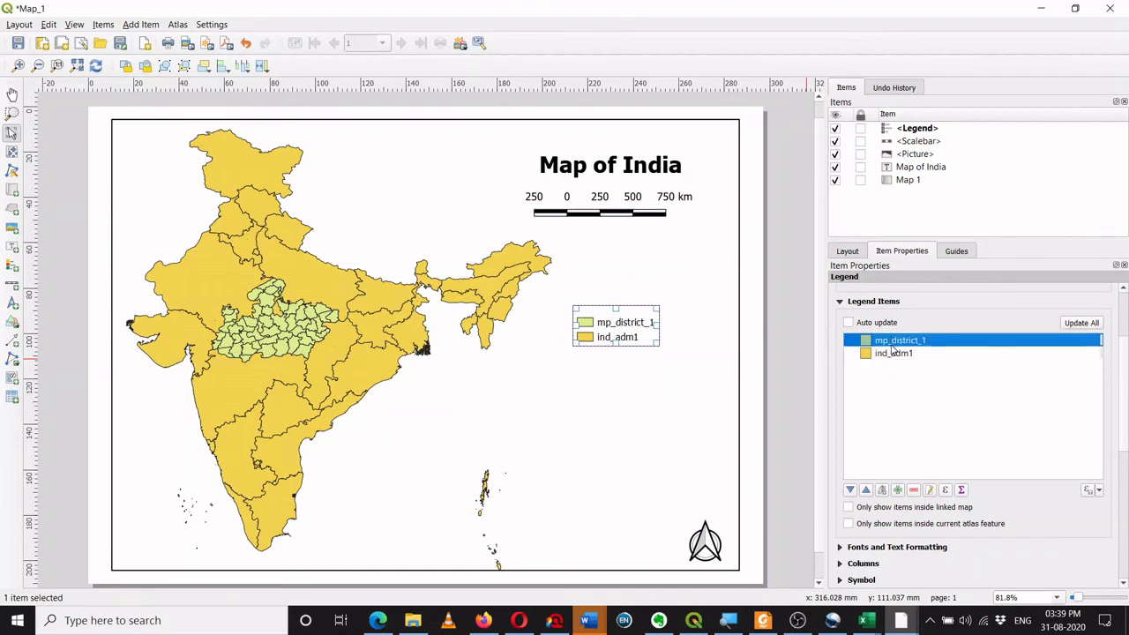
left_click(893, 354)
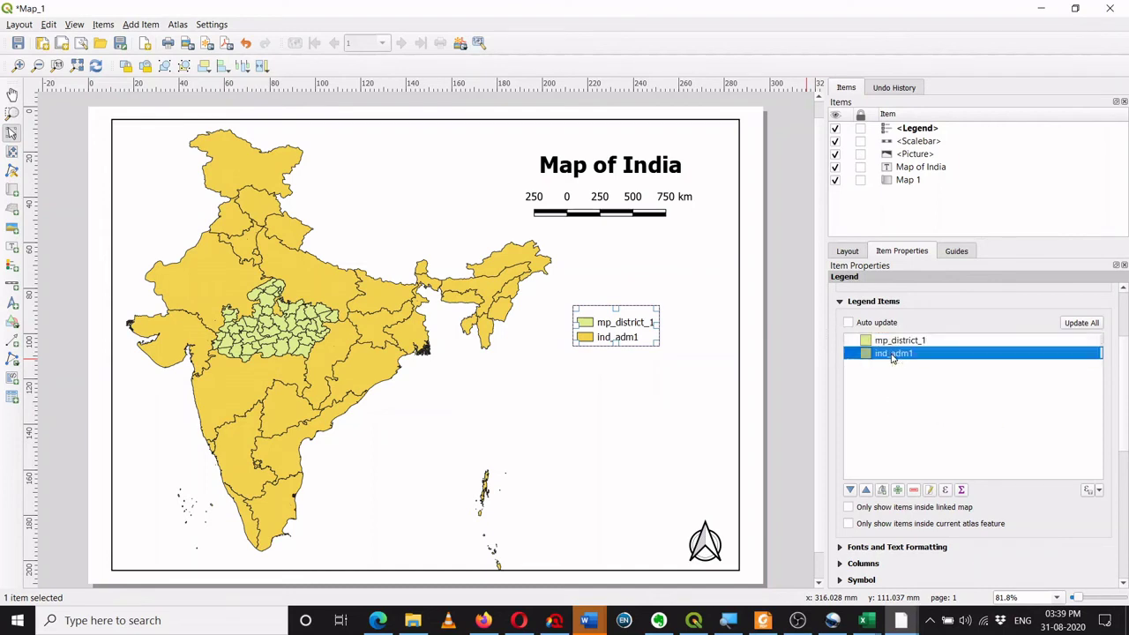
double_click(893, 353)
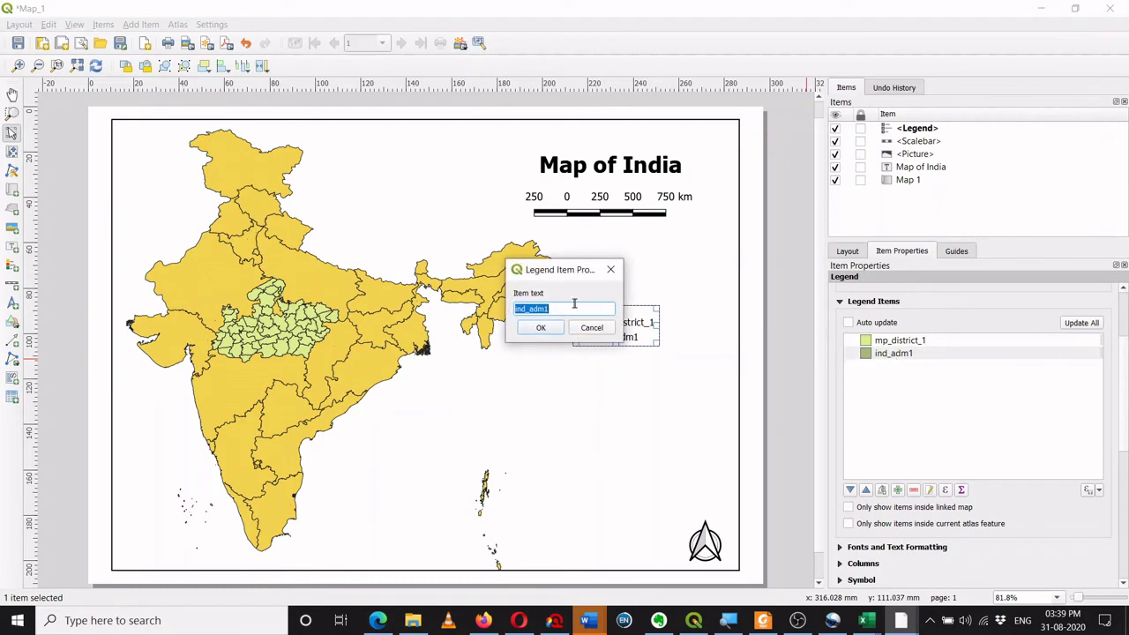
left_click_drag(563, 309, 508, 307)
type("India")
left_click(539, 327)
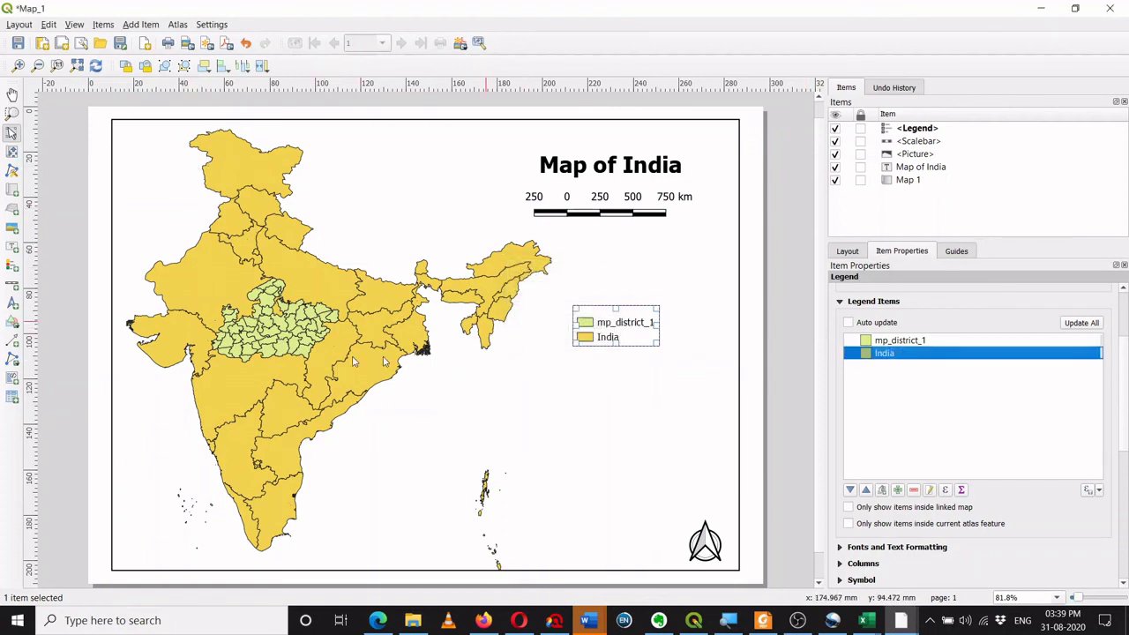
Rename the mp_district_1 legend entry to Madhya Pradesh
left_click(623, 324)
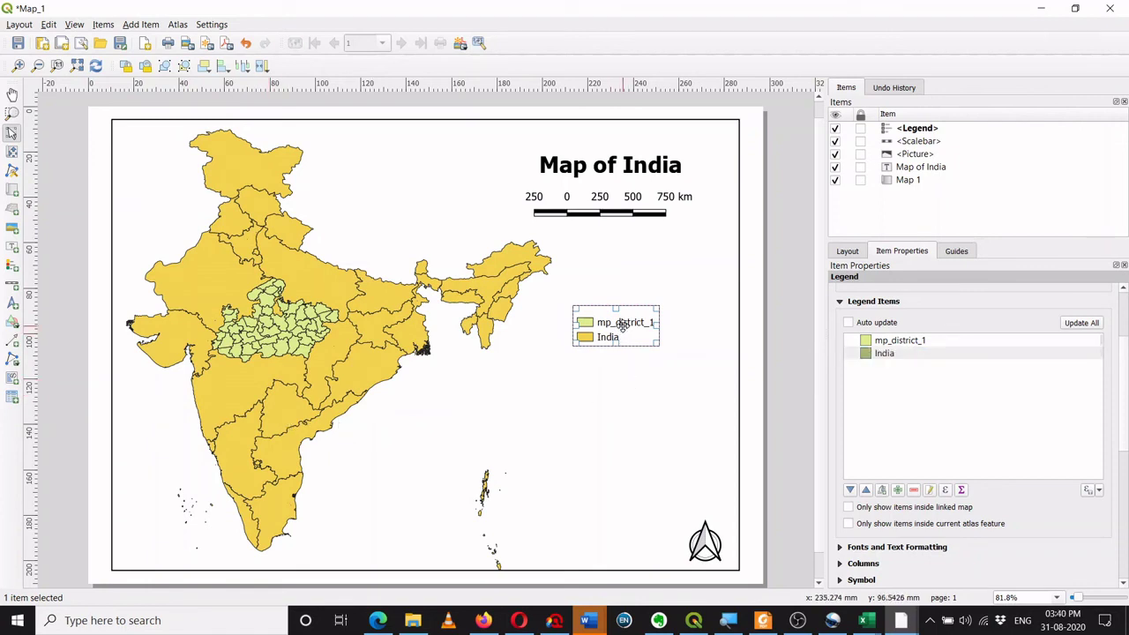
double_click(906, 342)
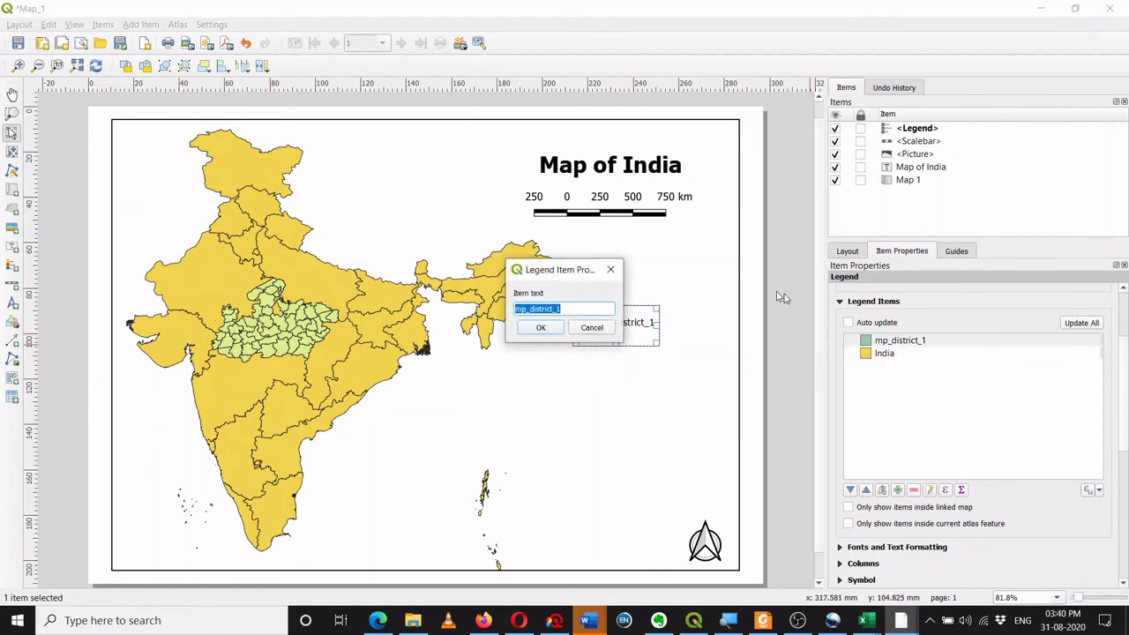
left_click(570, 306)
double_click(567, 306)
left_click_drag(515, 308, 572, 307)
type("Madhya Pradesh")
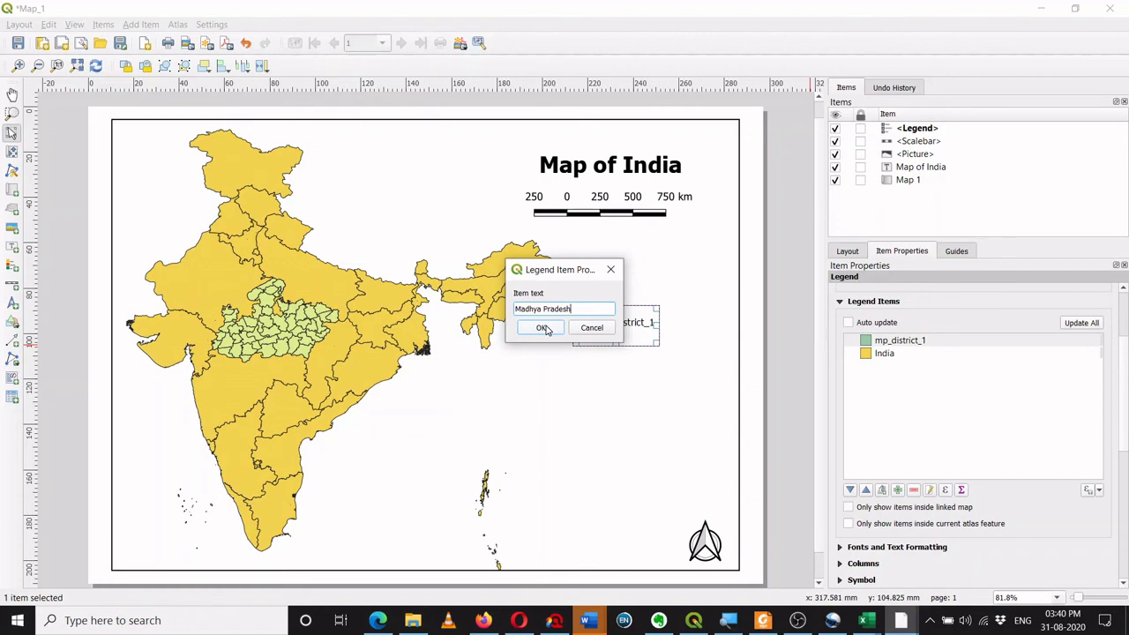
left_click(544, 328)
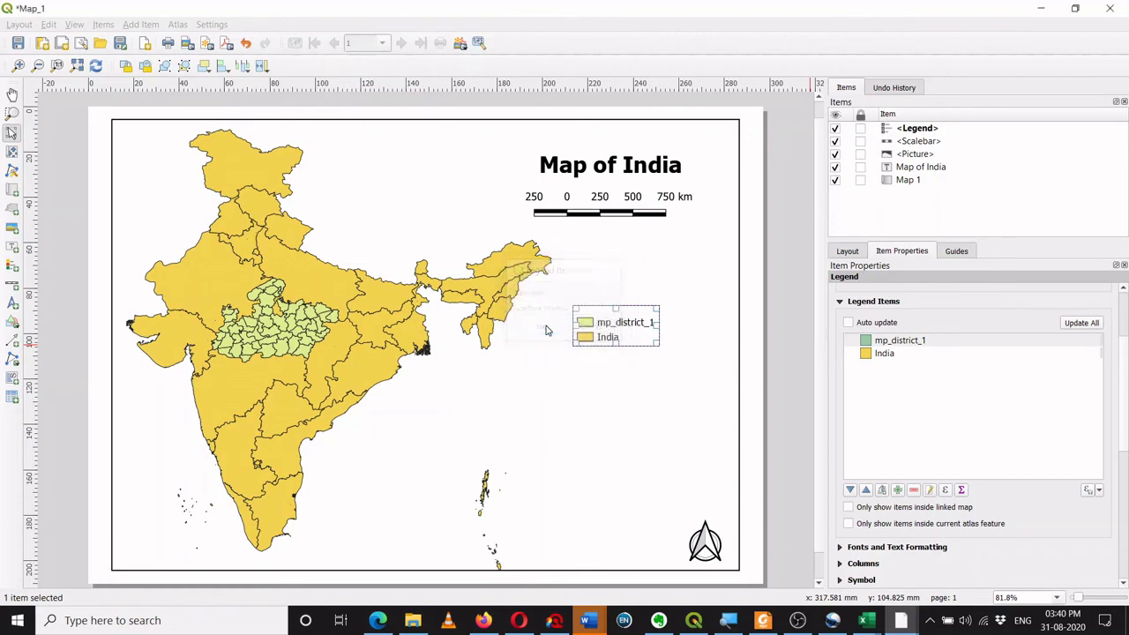
Move the India entry above Madhya Pradesh in the legend items
left_click(884, 355)
left_click(891, 342)
left_click(888, 353)
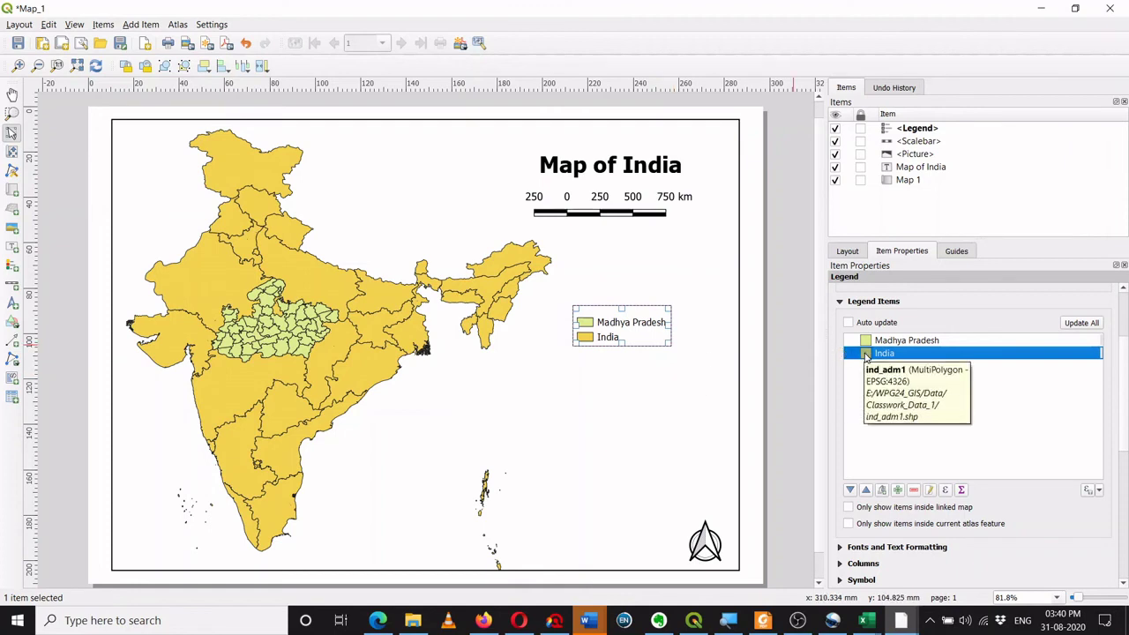
left_click(866, 492)
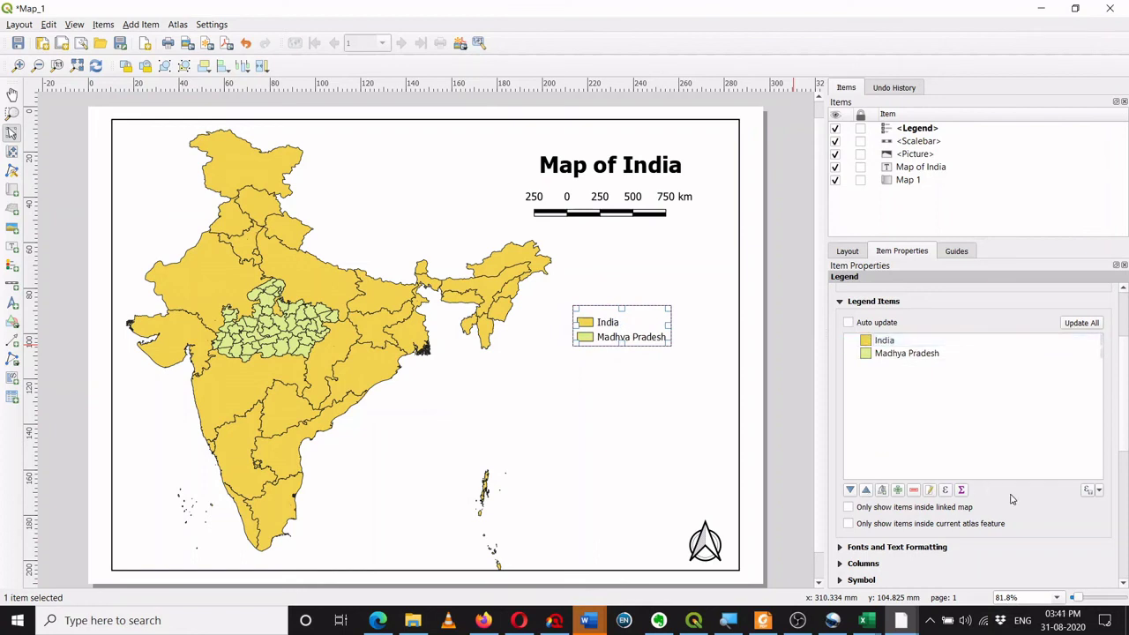
Set the font size of the legend's item labels to 16
scroll(1012, 499, "down", 2)
scroll(1012, 499, "down", 1)
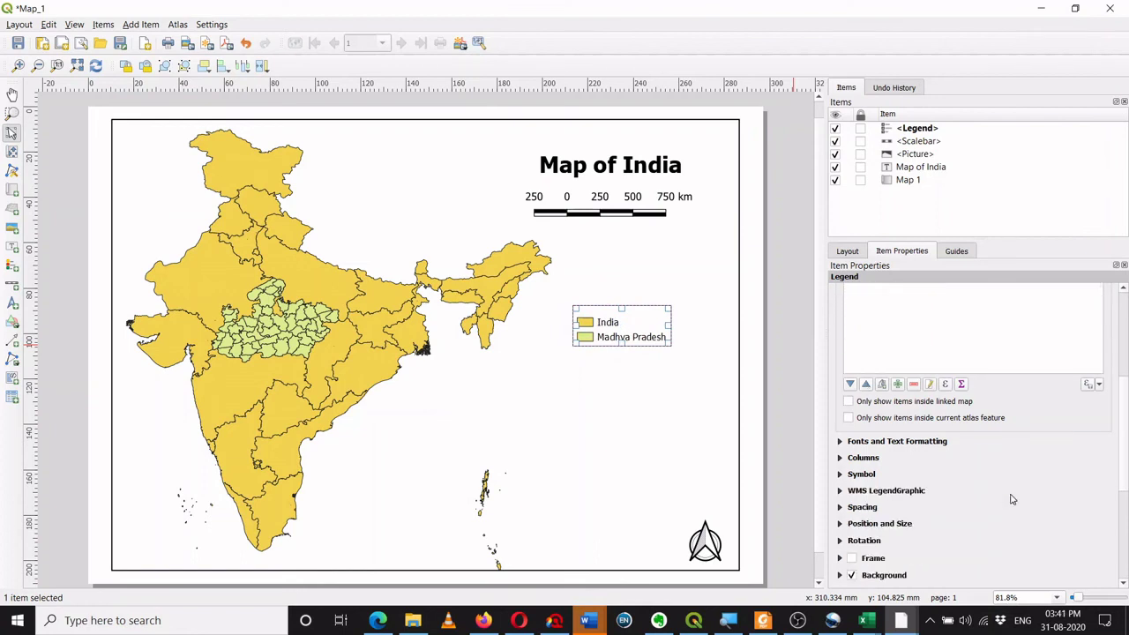
scroll(1012, 500, "down", 1)
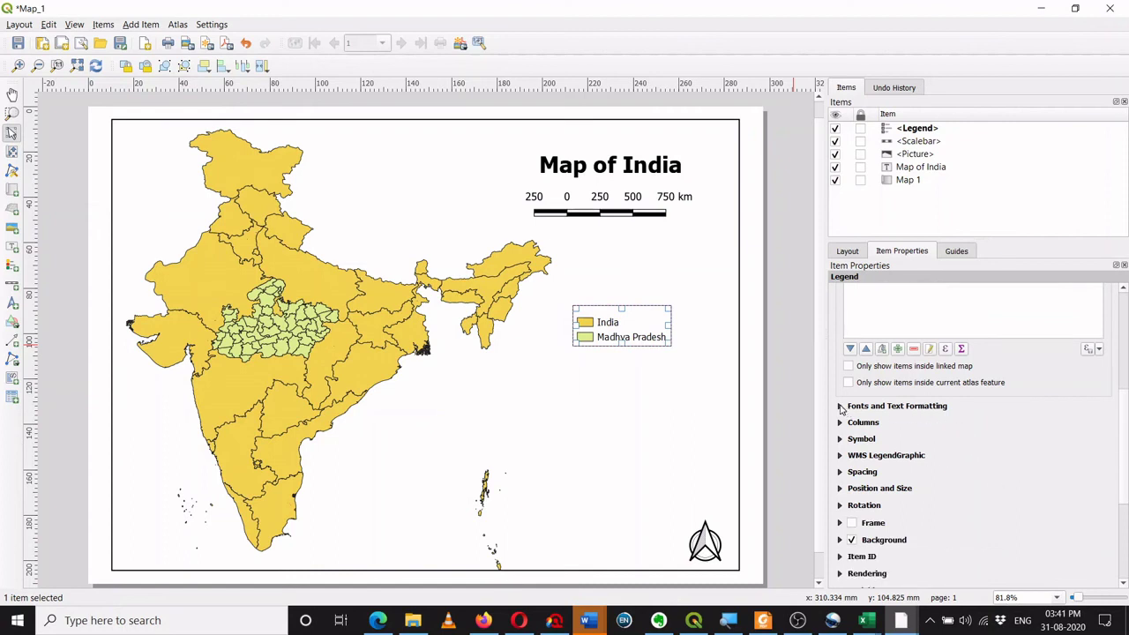
left_click(841, 408)
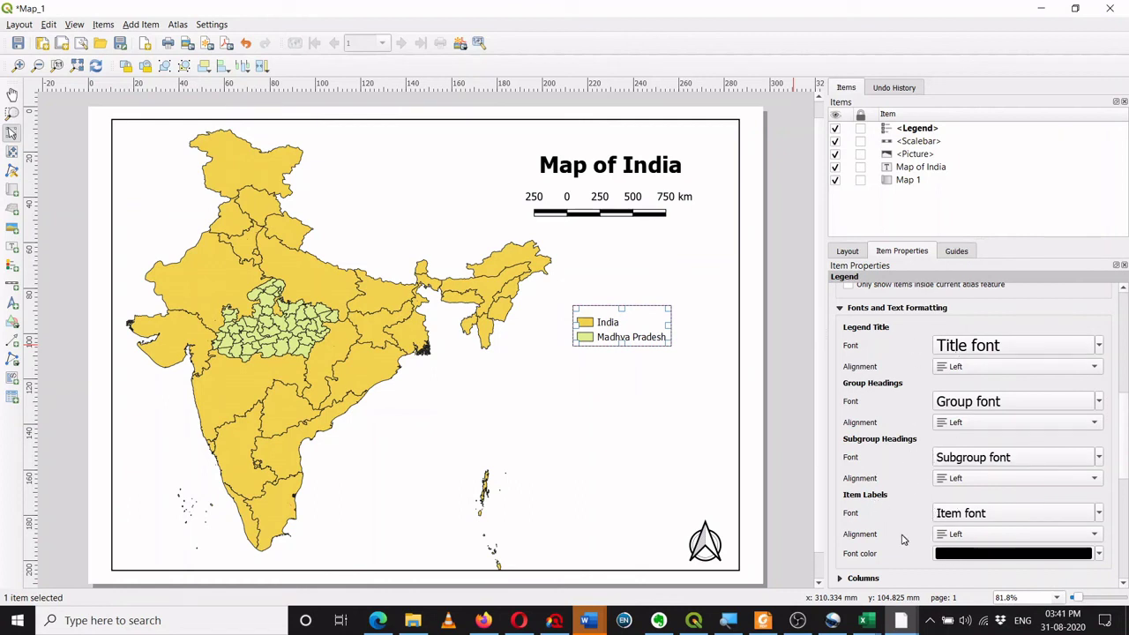
left_click(1021, 519)
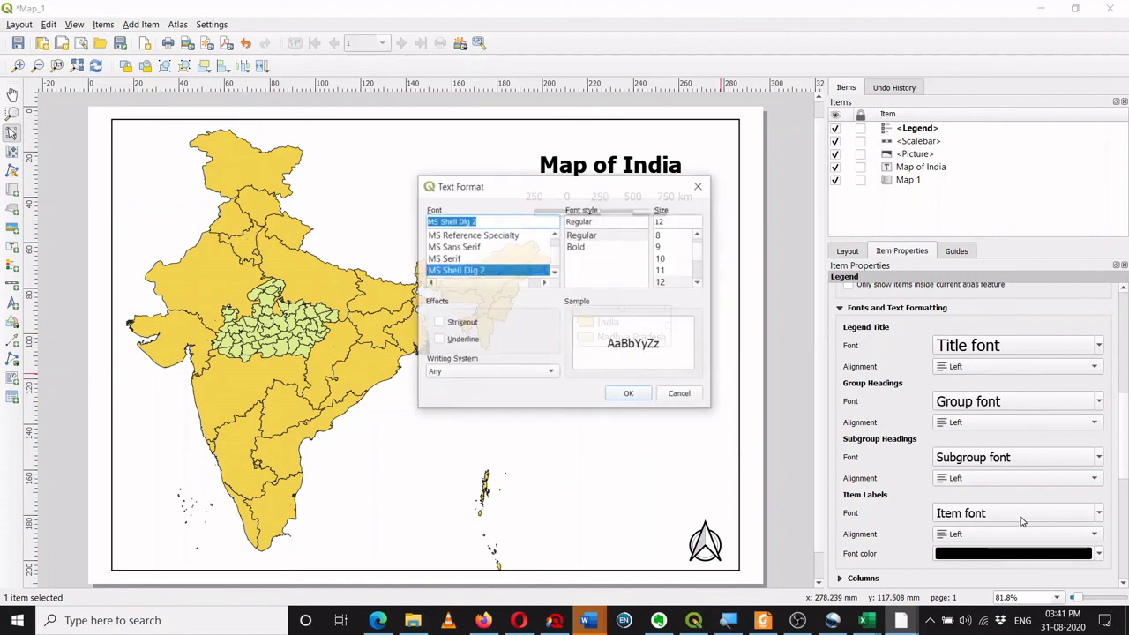
left_click(697, 283)
left_click(699, 284)
left_click(699, 284)
left_click(667, 269)
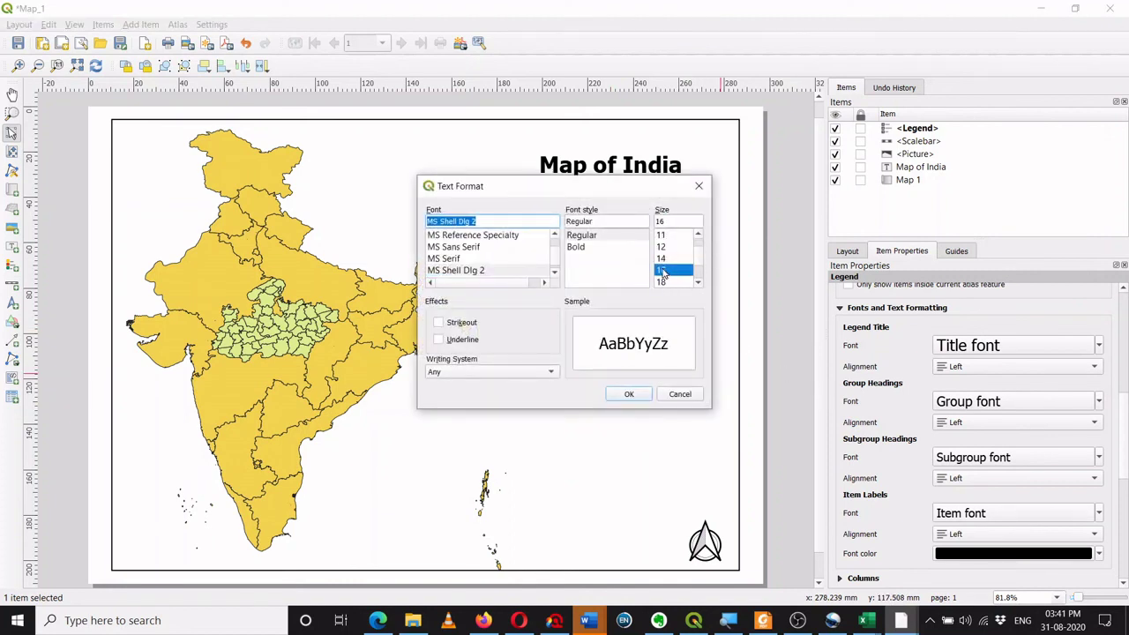
left_click_drag(630, 177, 630, 134)
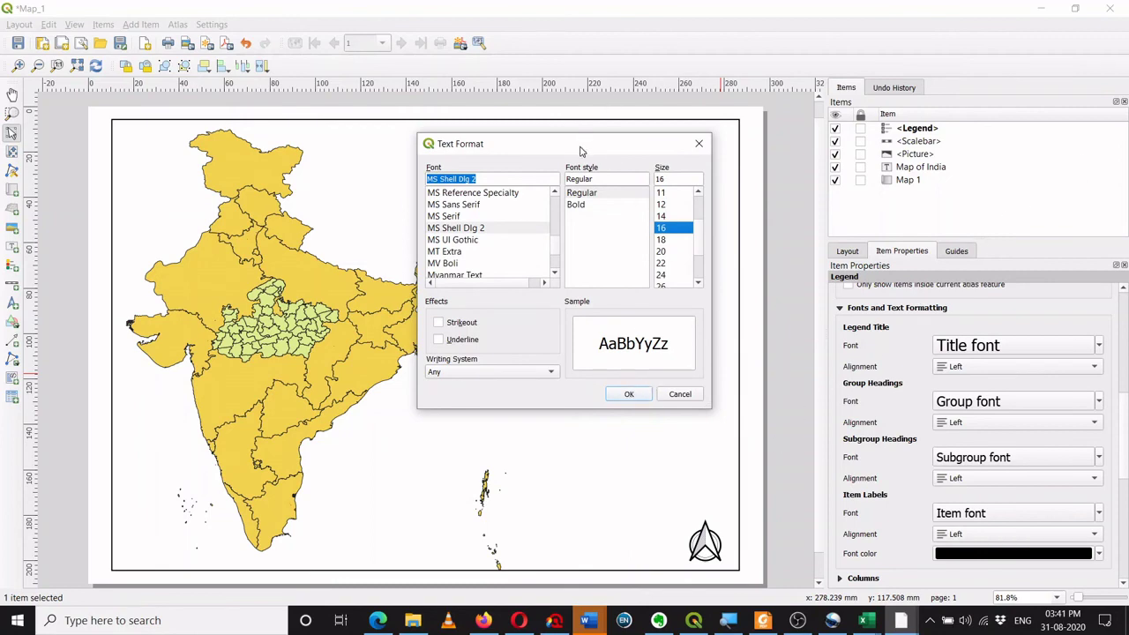
left_click_drag(575, 154, 364, 215)
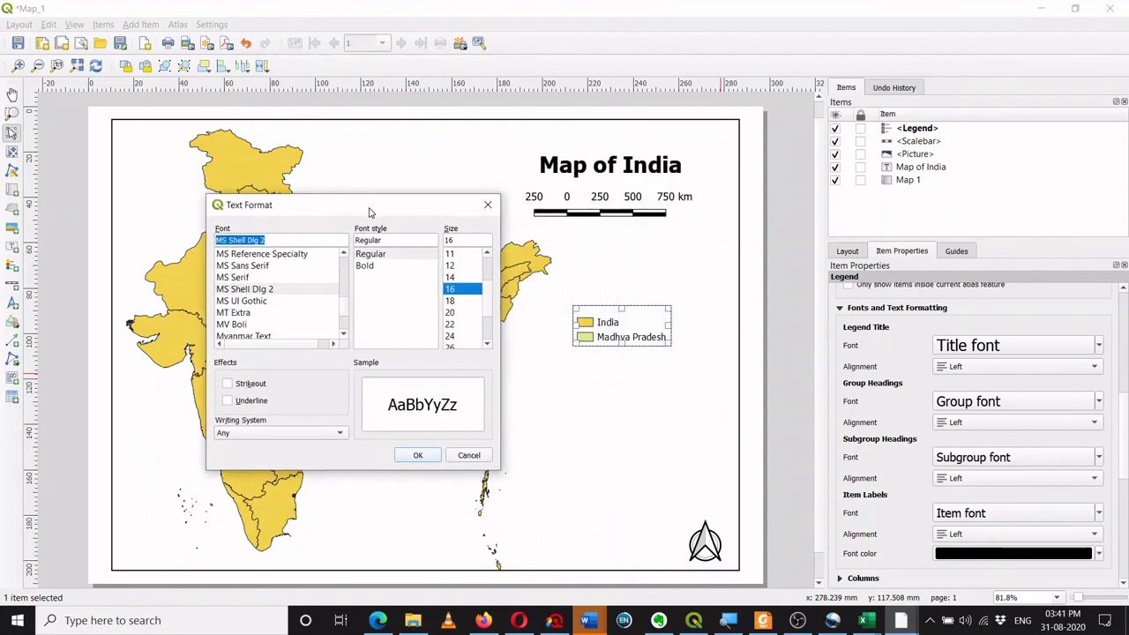
left_click(421, 455)
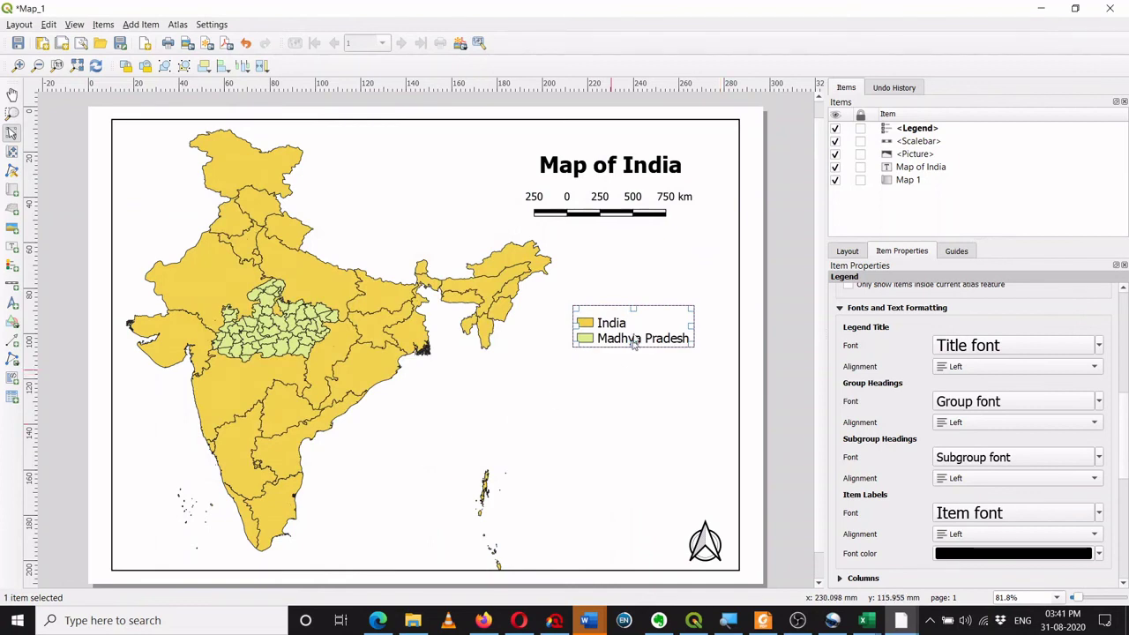
Try giving the legend the title Legend and clear the title again
left_click_drag(1124, 406, 1126, 300)
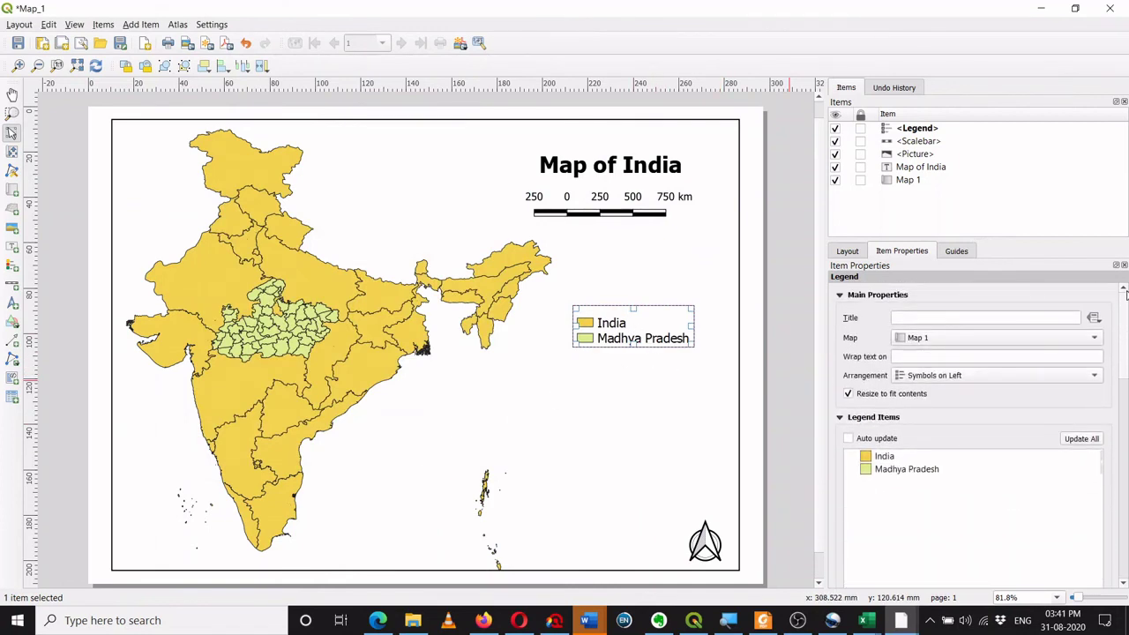
left_click(909, 318)
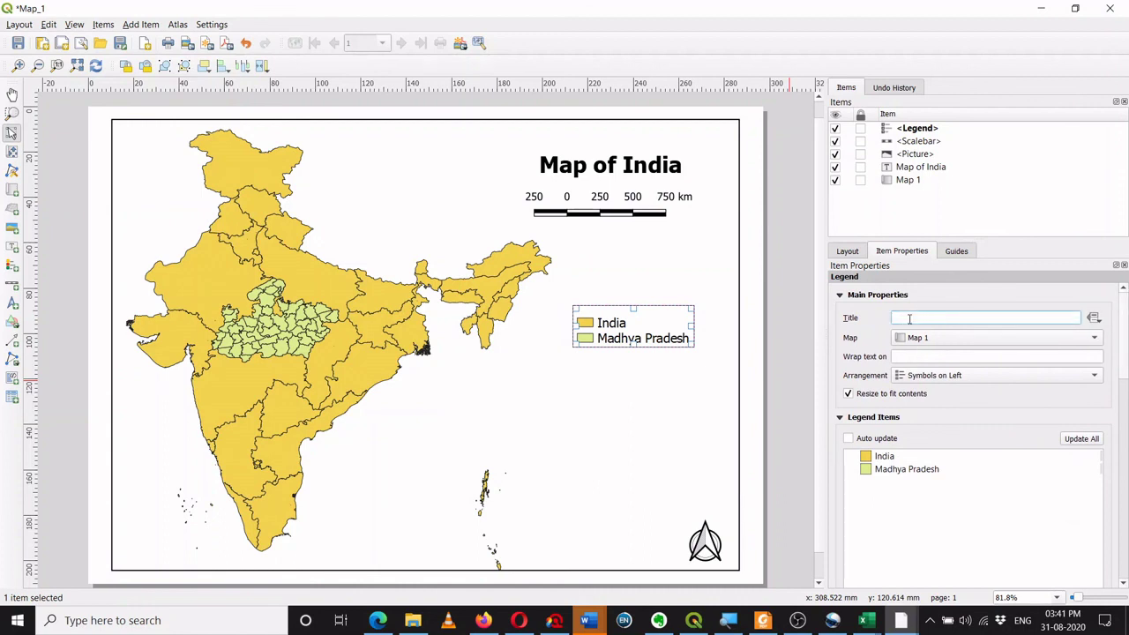
type("Lege")
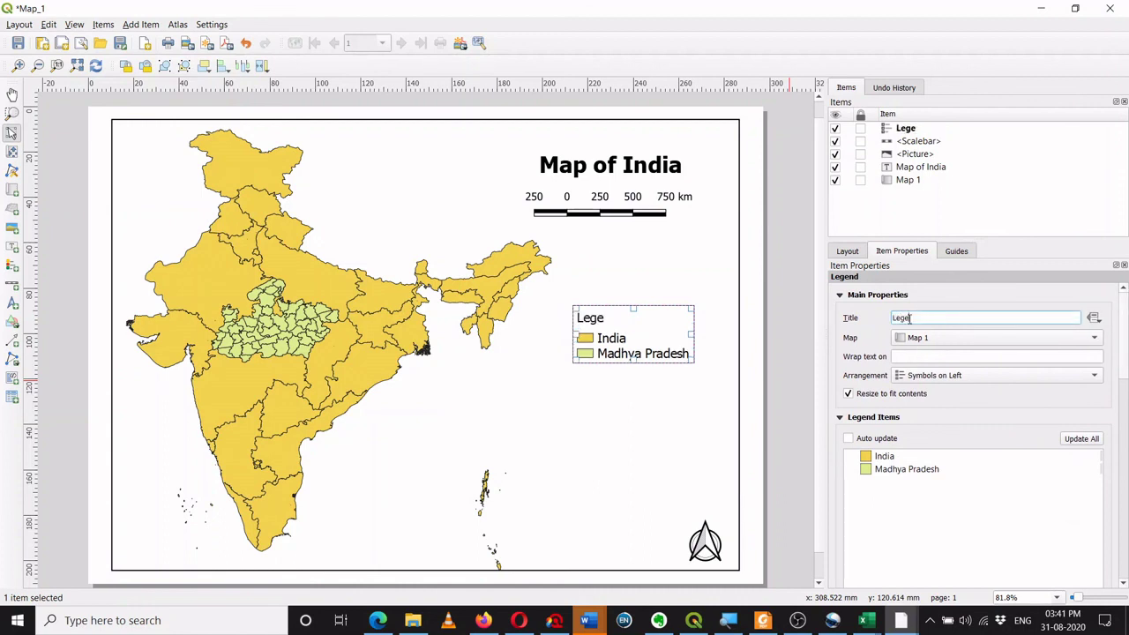
type("nd")
left_click_drag(924, 318, 878, 320)
key("BackSpace")
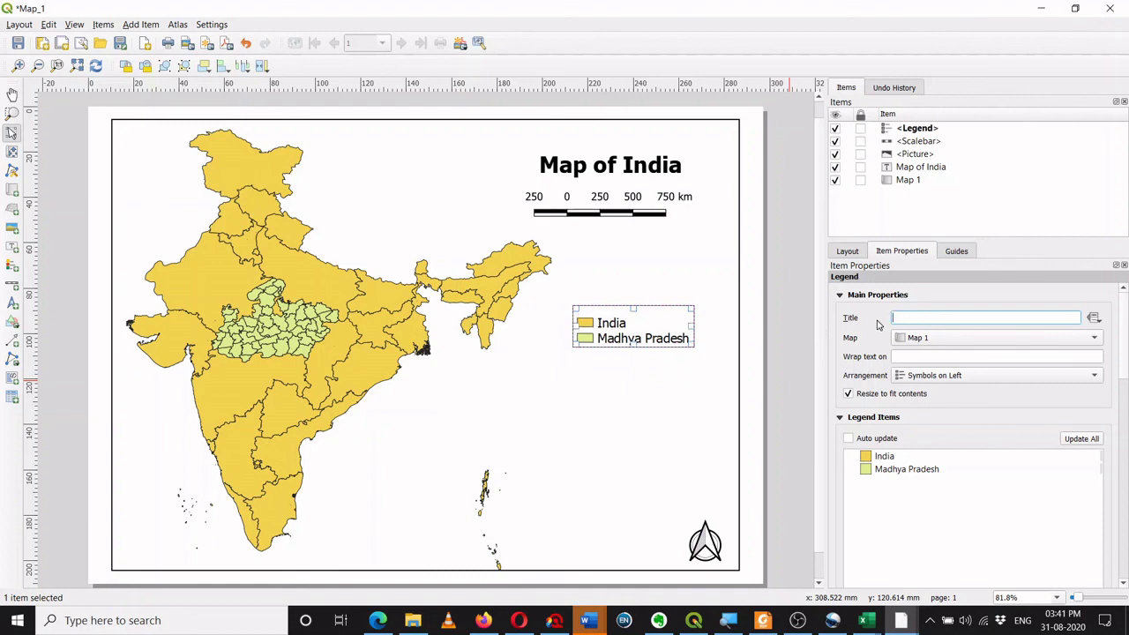
Try arranging the legend in 2 columns and return the column count to 1
scroll(1021, 400, "down", 3)
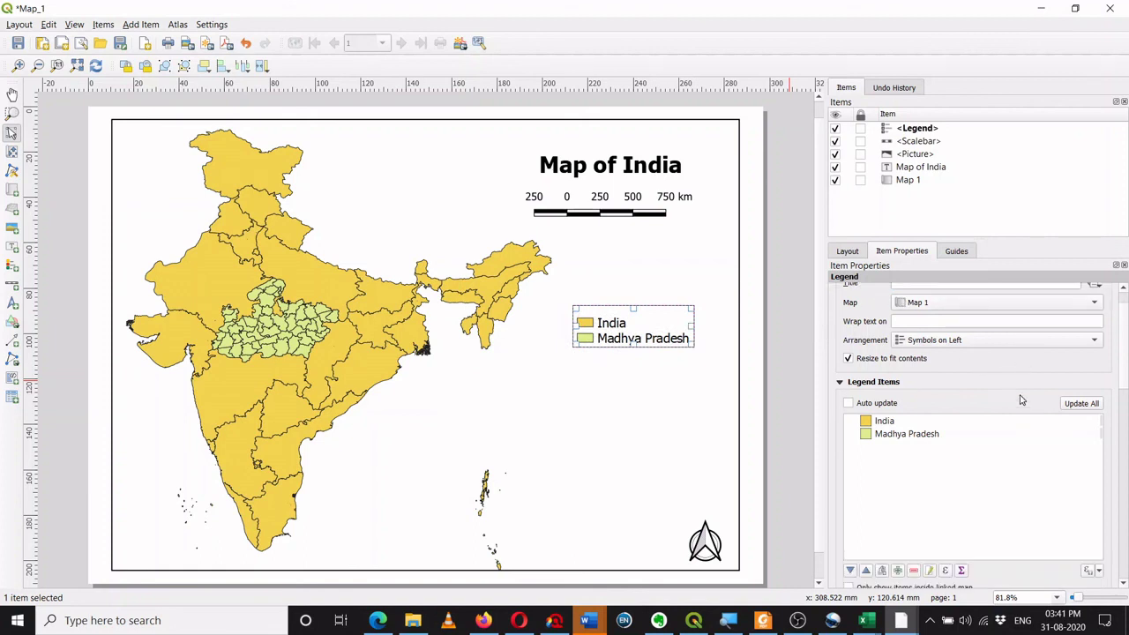
scroll(1021, 399, "down", 3)
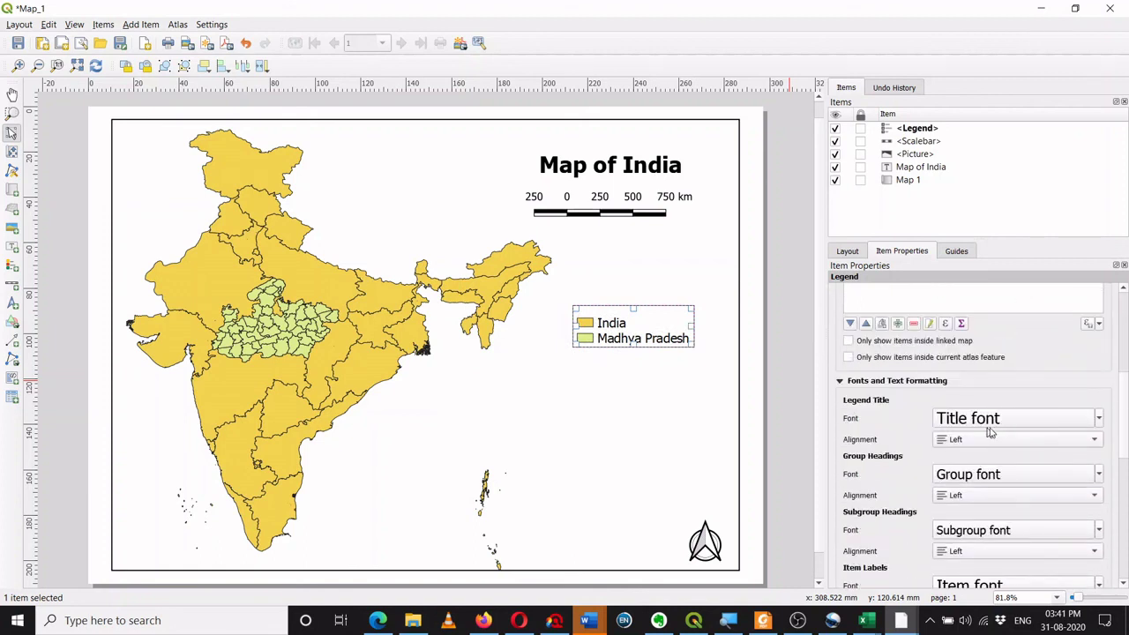
scroll(975, 445, "down", 3)
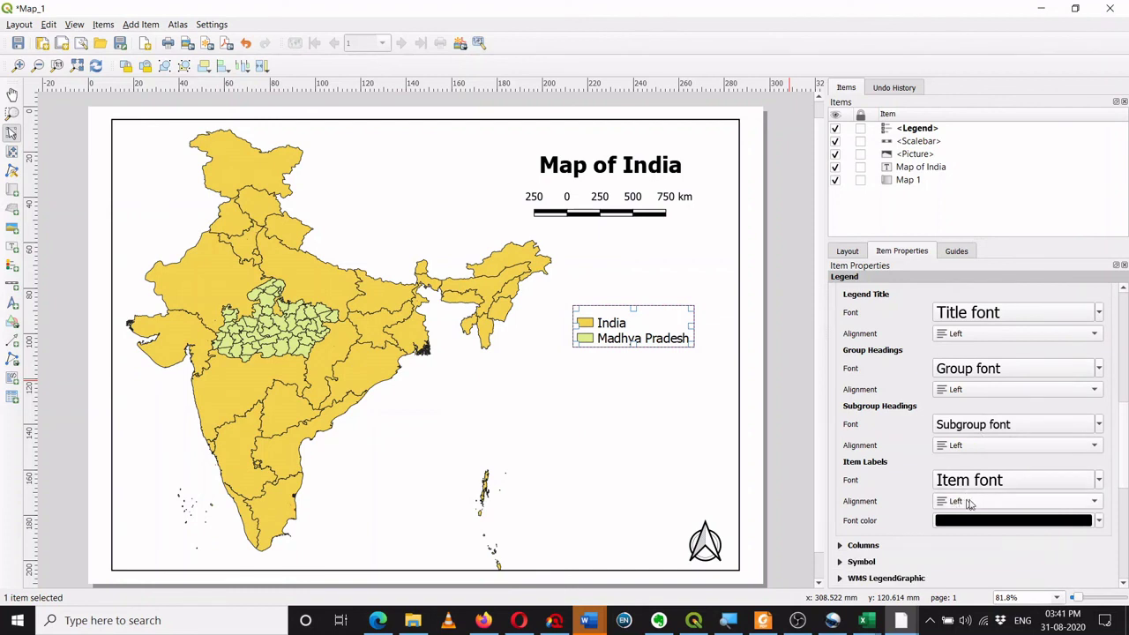
scroll(905, 505, "down", 2)
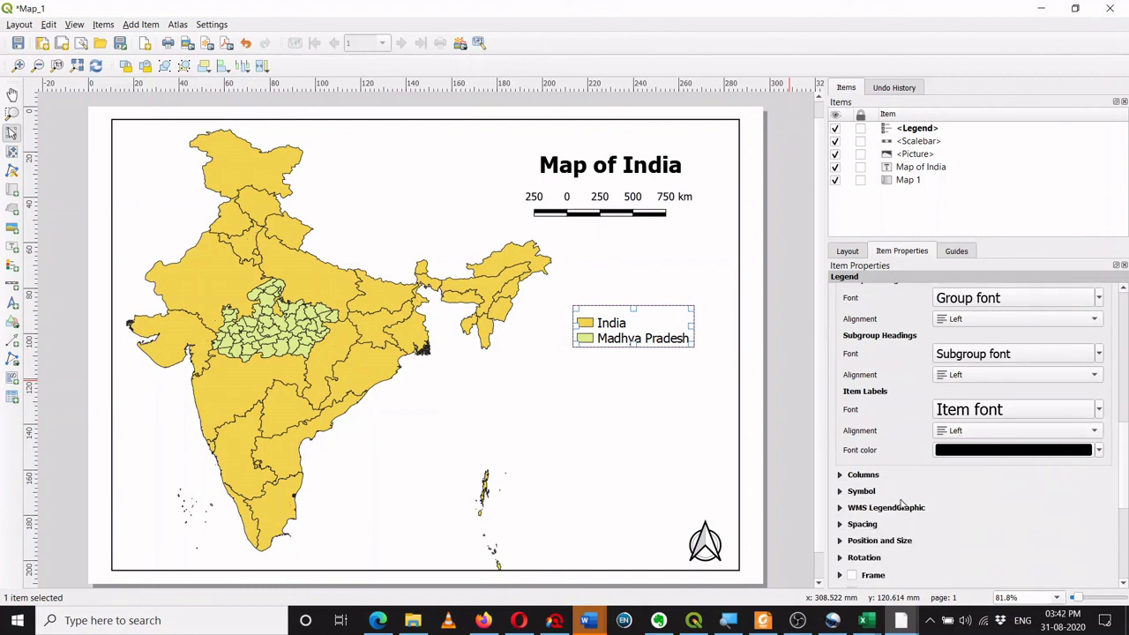
scroll(912, 484, "down", 1)
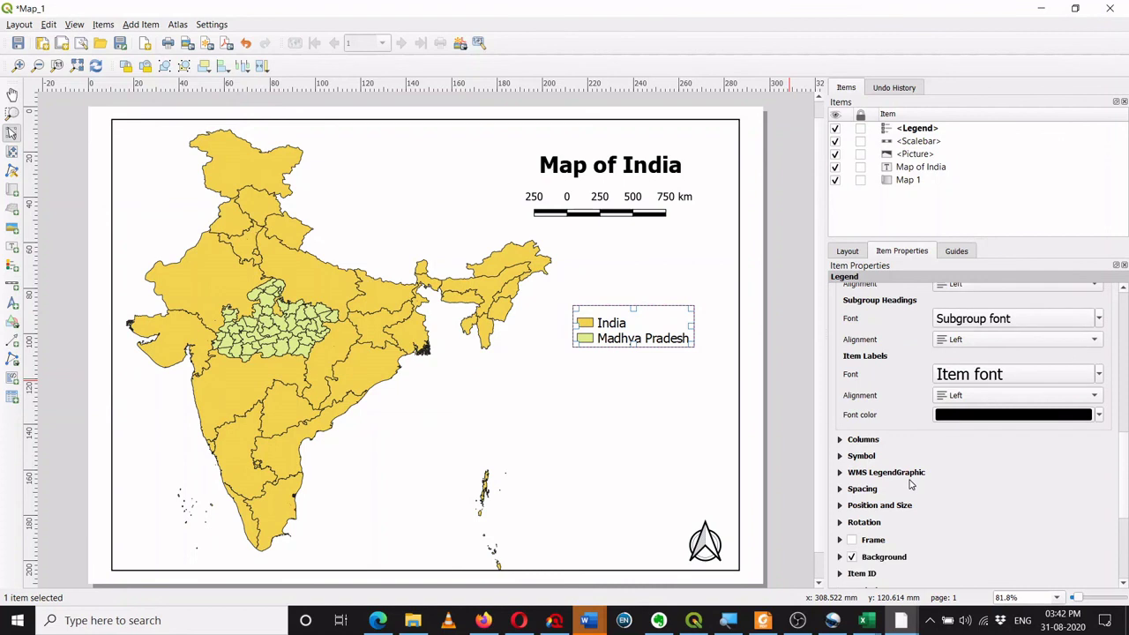
left_click(842, 440)
left_click(907, 460)
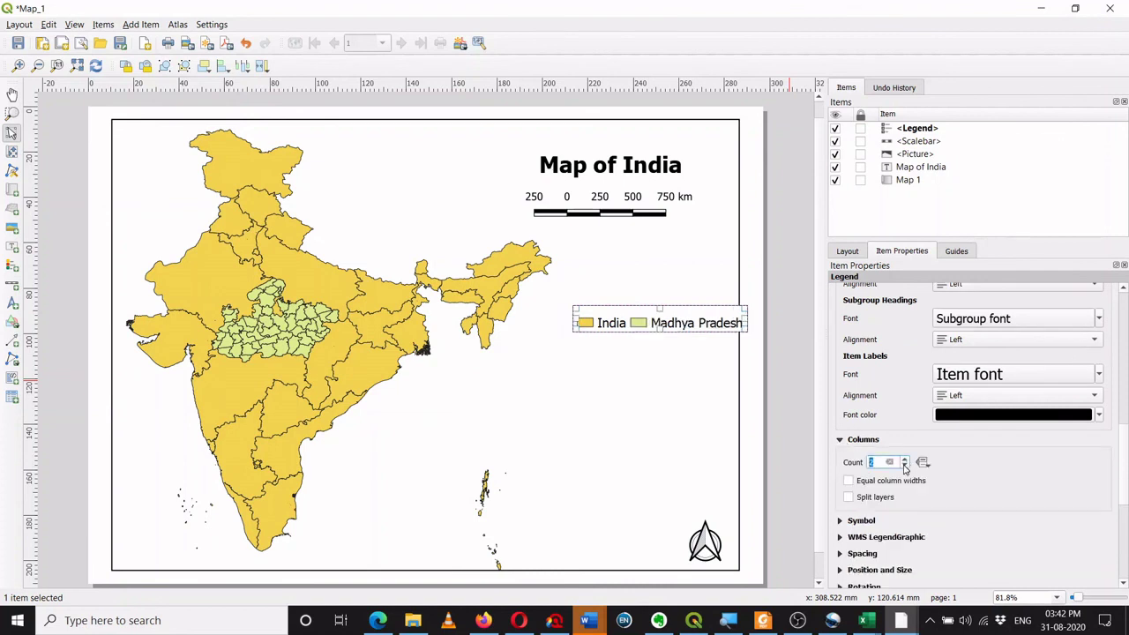
left_click(905, 469)
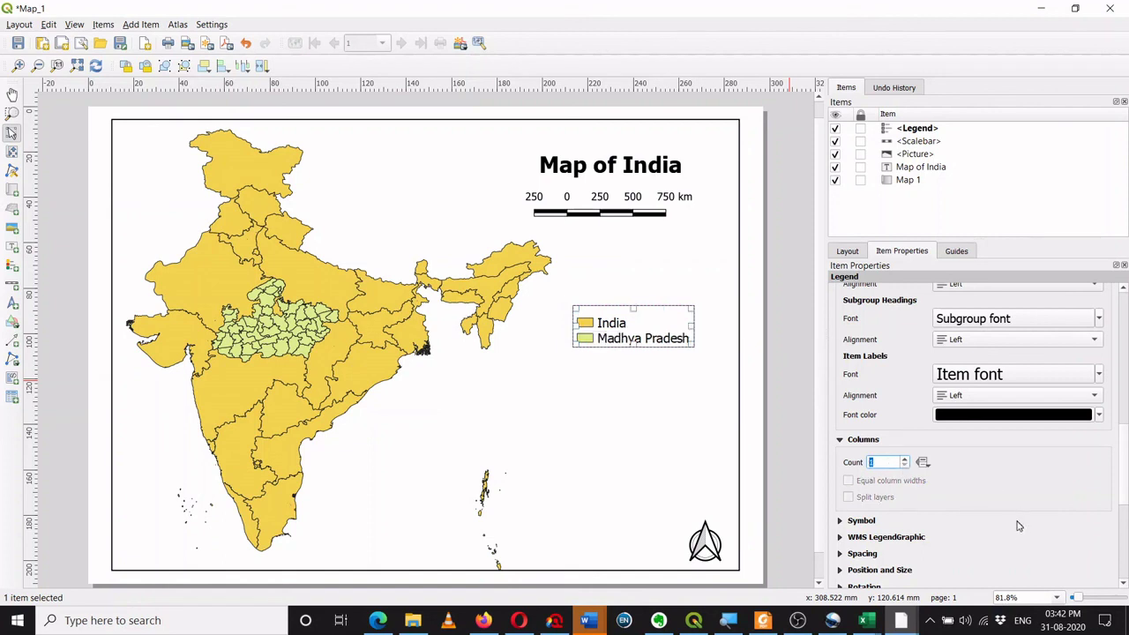
Set the legend's symbol width to 11 mm and its symbol height to 5 mm
scroll(1023, 481, "down", 2)
scroll(1024, 481, "down", 2)
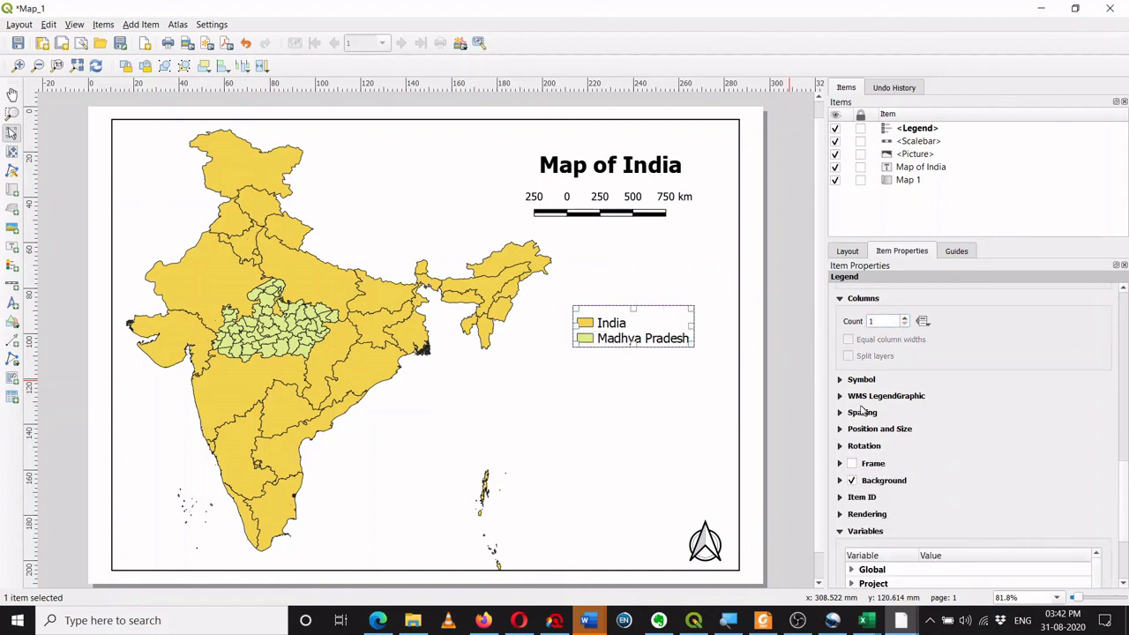
left_click(841, 380)
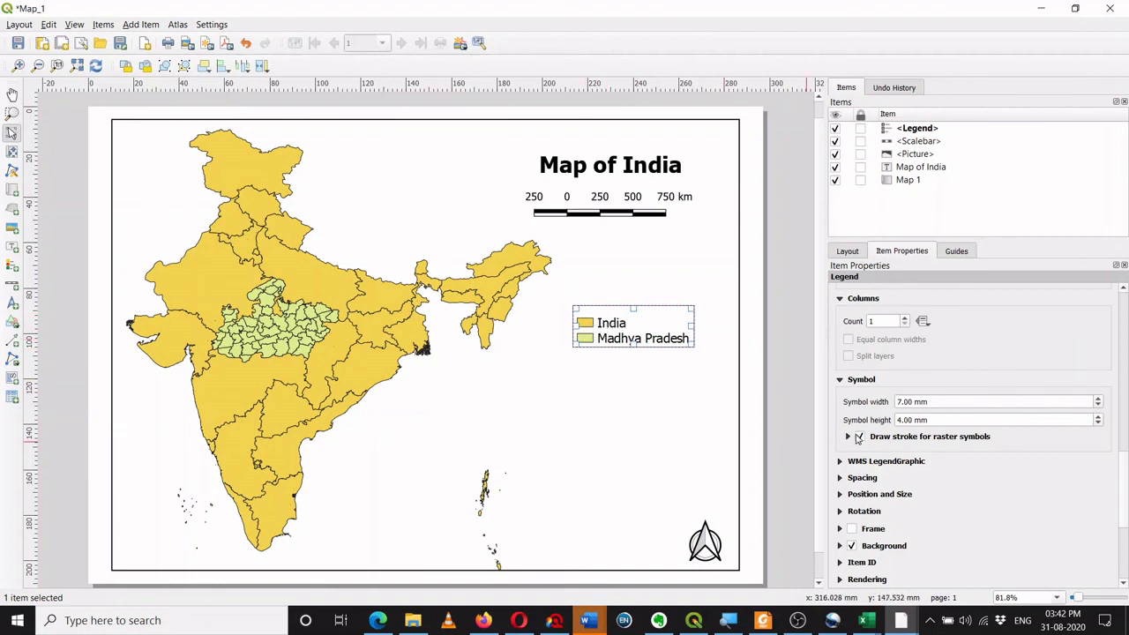
left_click(1099, 399)
left_click(1099, 399)
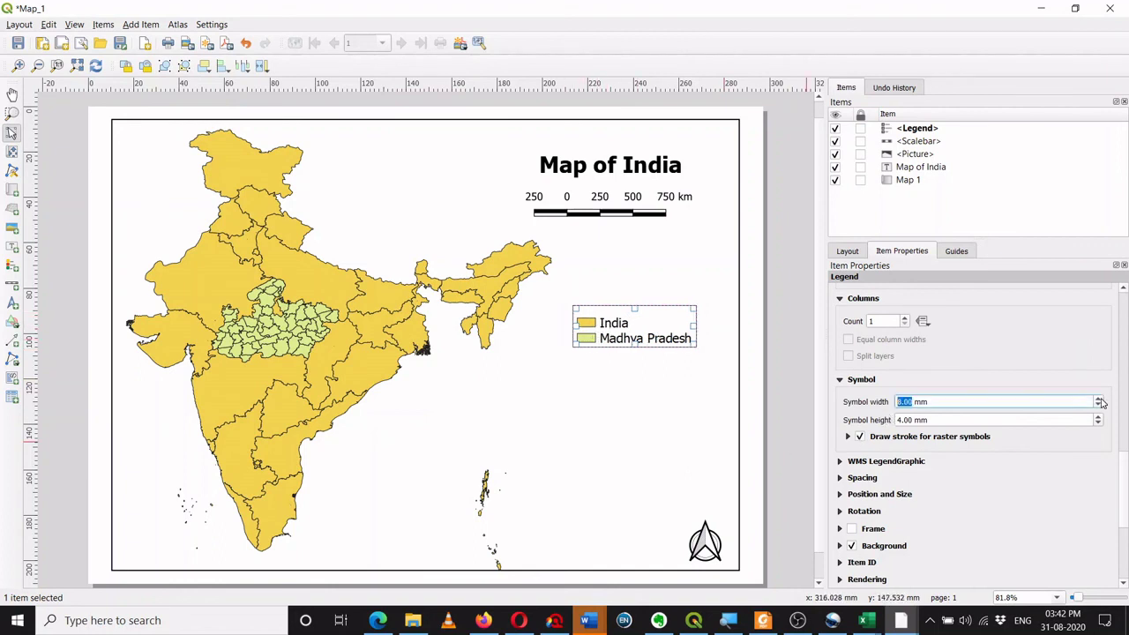
left_click(1099, 399)
left_click(1100, 399)
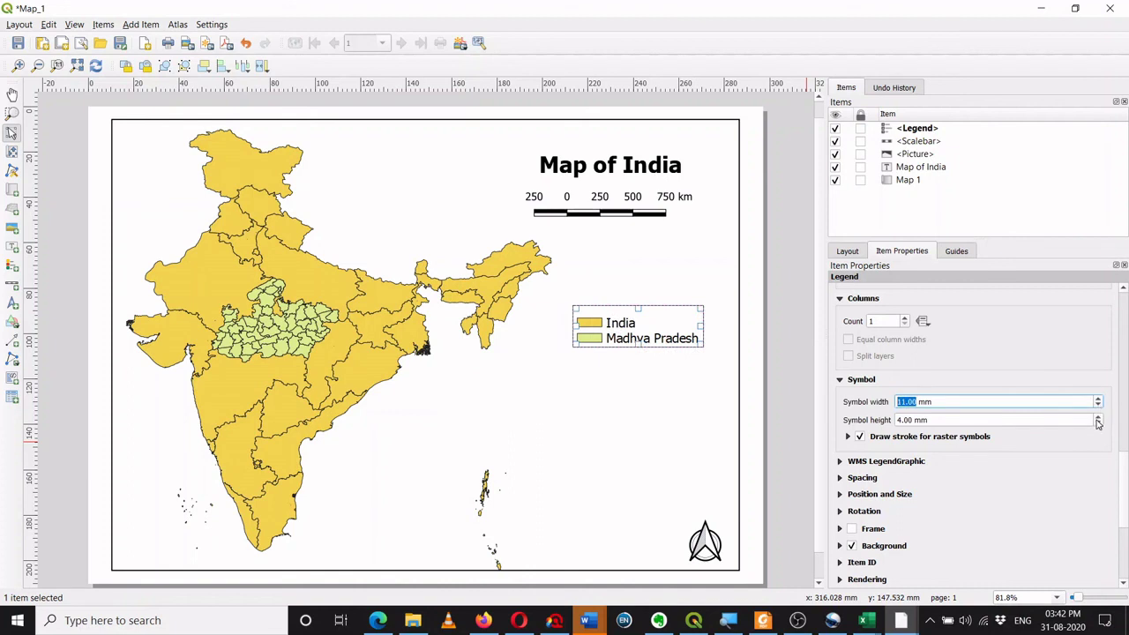
left_click(1098, 423)
left_click(1098, 423)
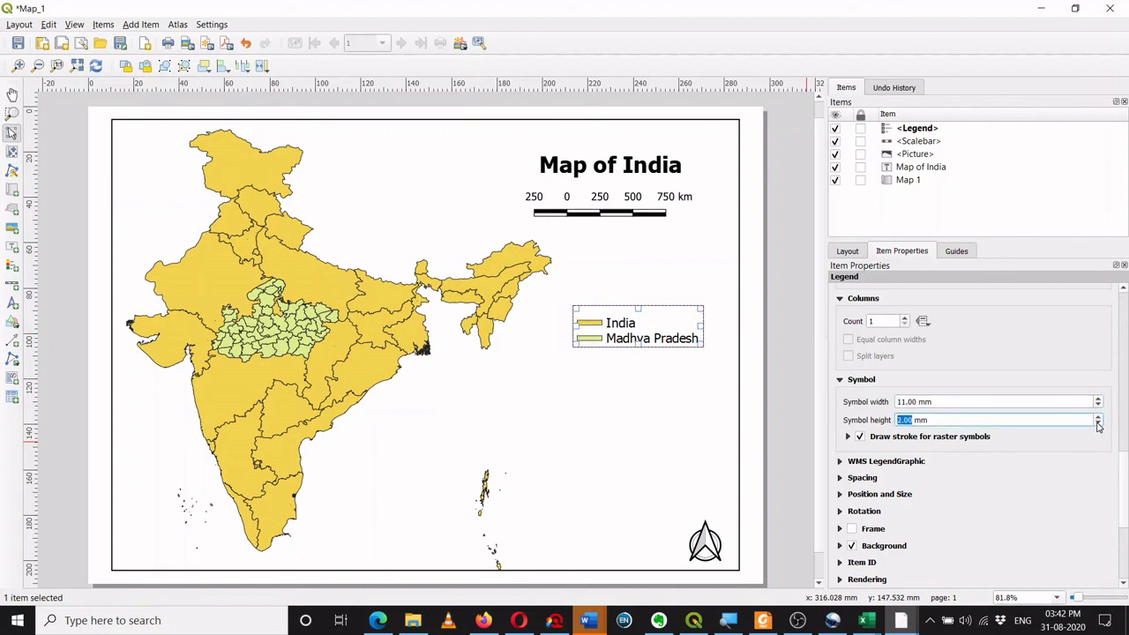
left_click(1098, 417)
left_click(1098, 416)
left_click(1098, 416)
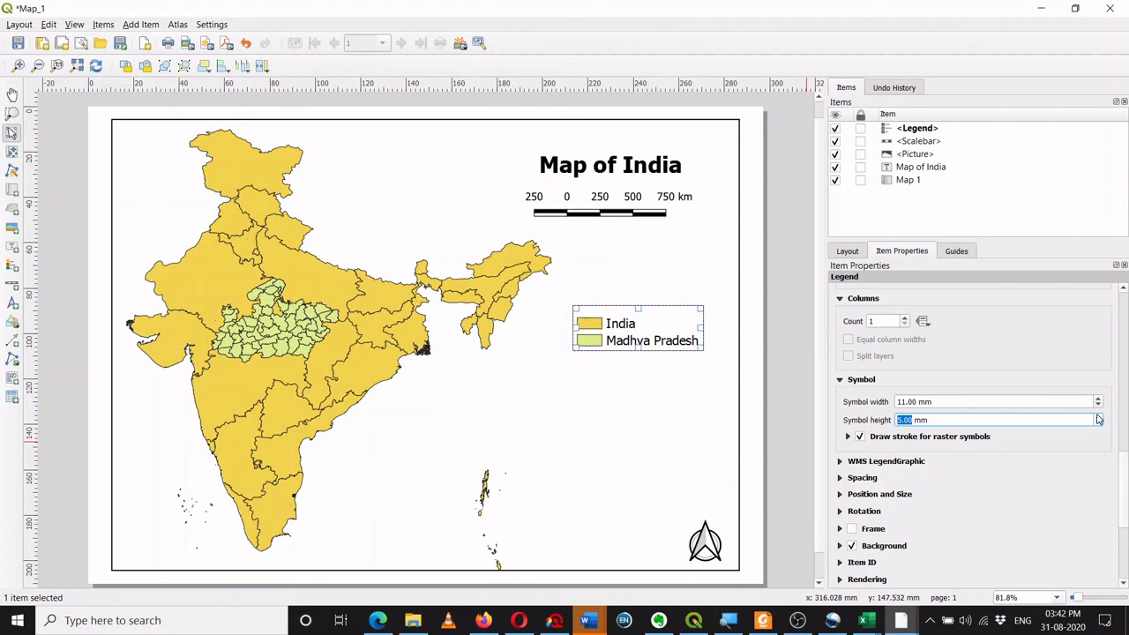
Review the legend's spacing settings and enable a frame around the legend
scroll(1064, 449, "down", 2)
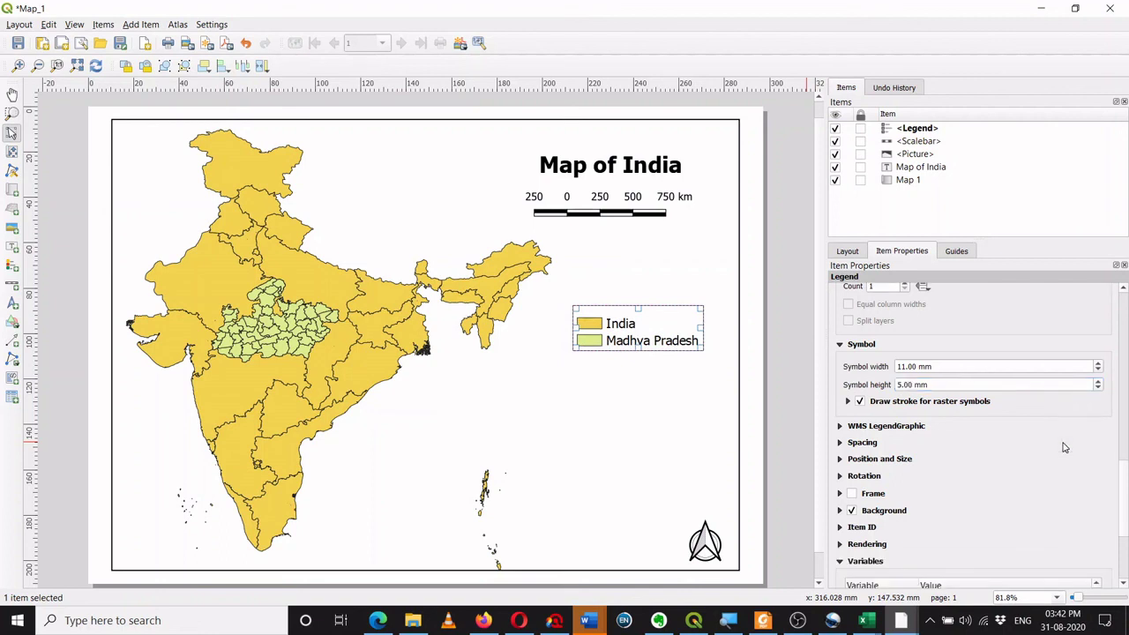
left_click(846, 444)
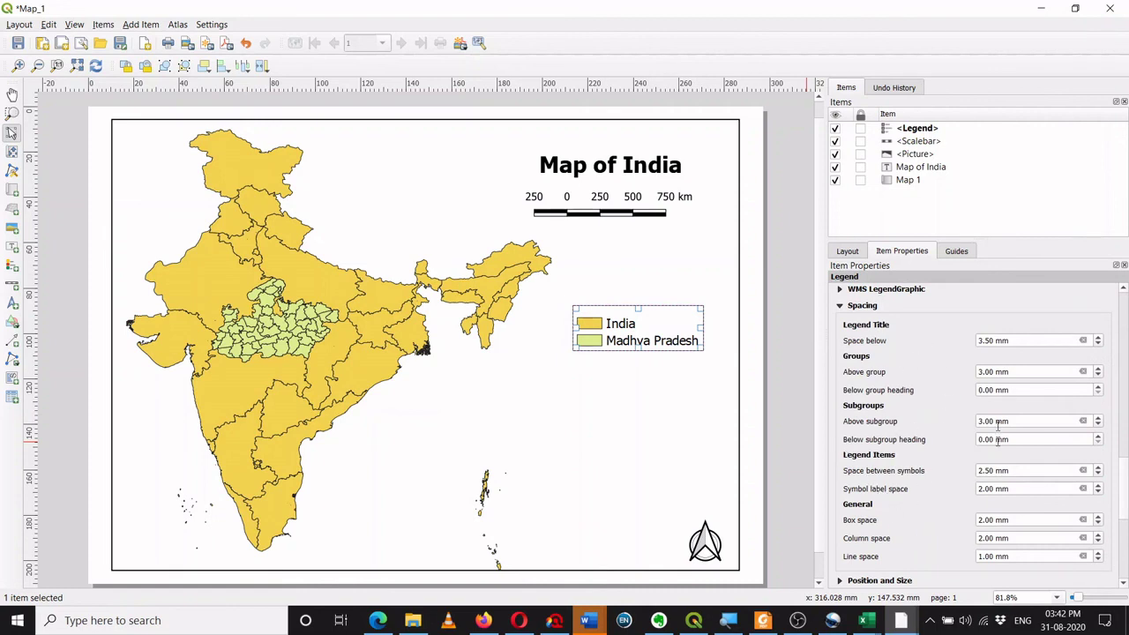
scroll(938, 424, "down", 4)
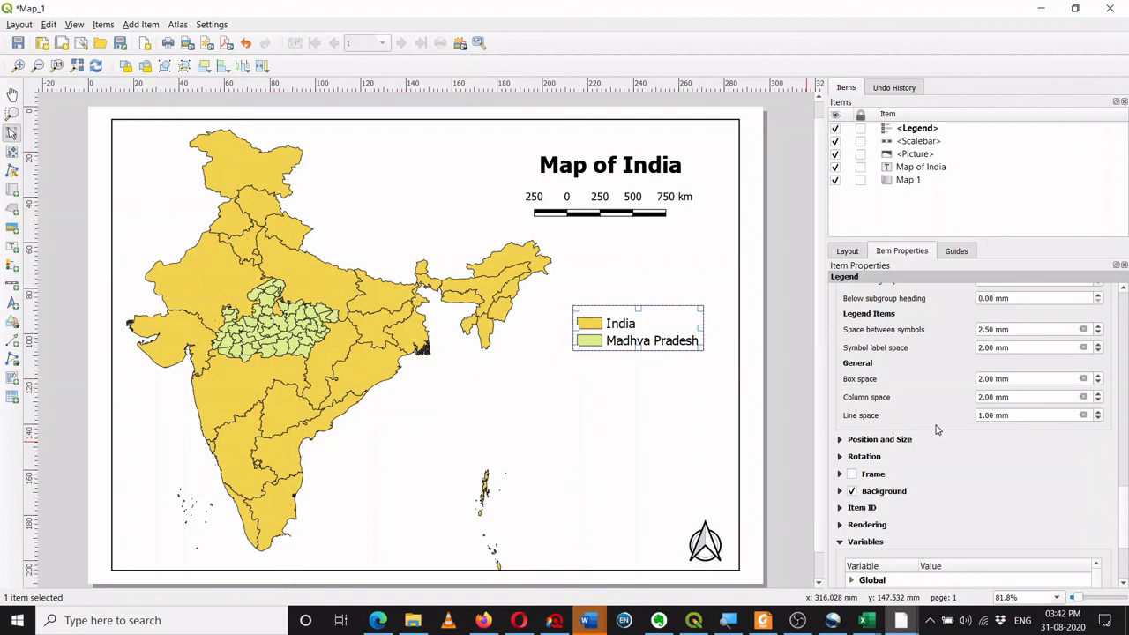
left_click(851, 474)
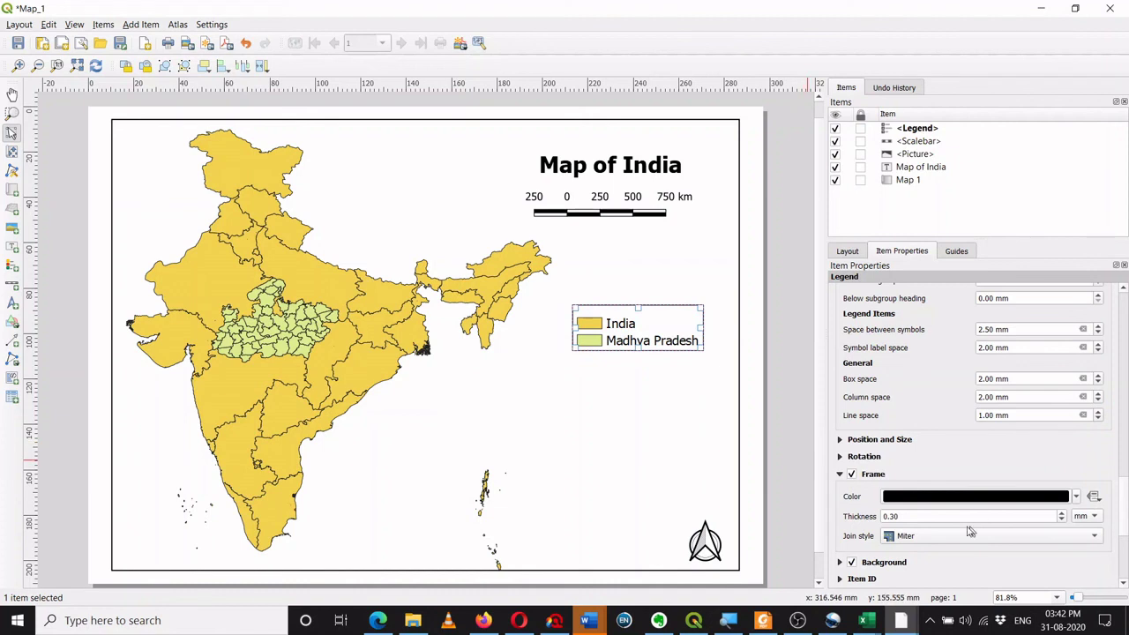
Move the framed legend slightly up and to the right, in the blank area below the scalebar
left_click(630, 403)
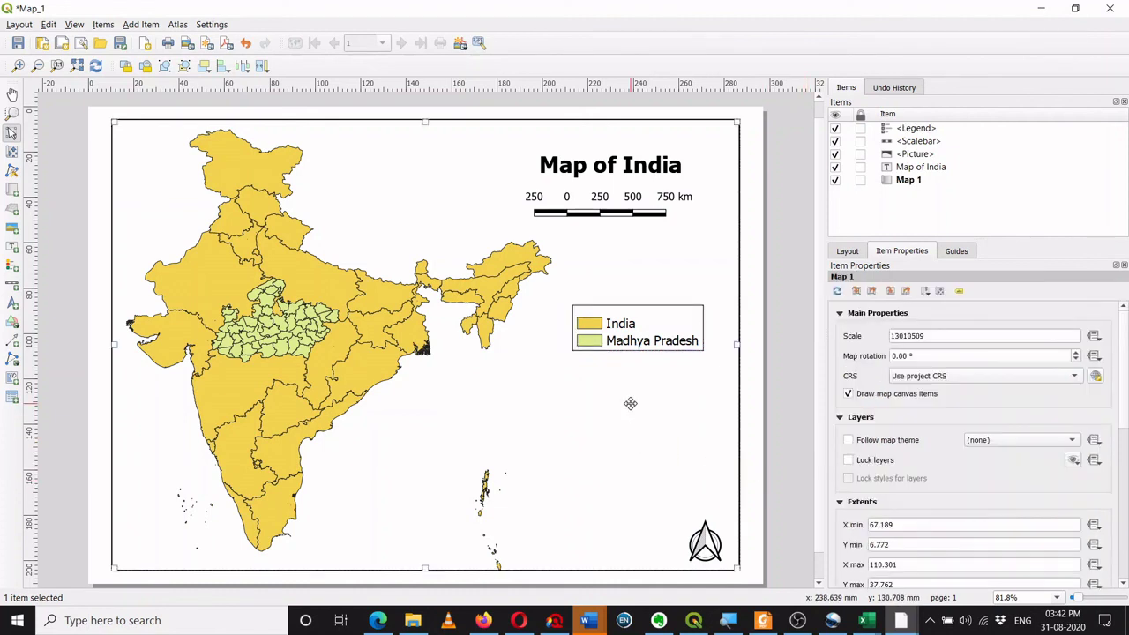
left_click(633, 348)
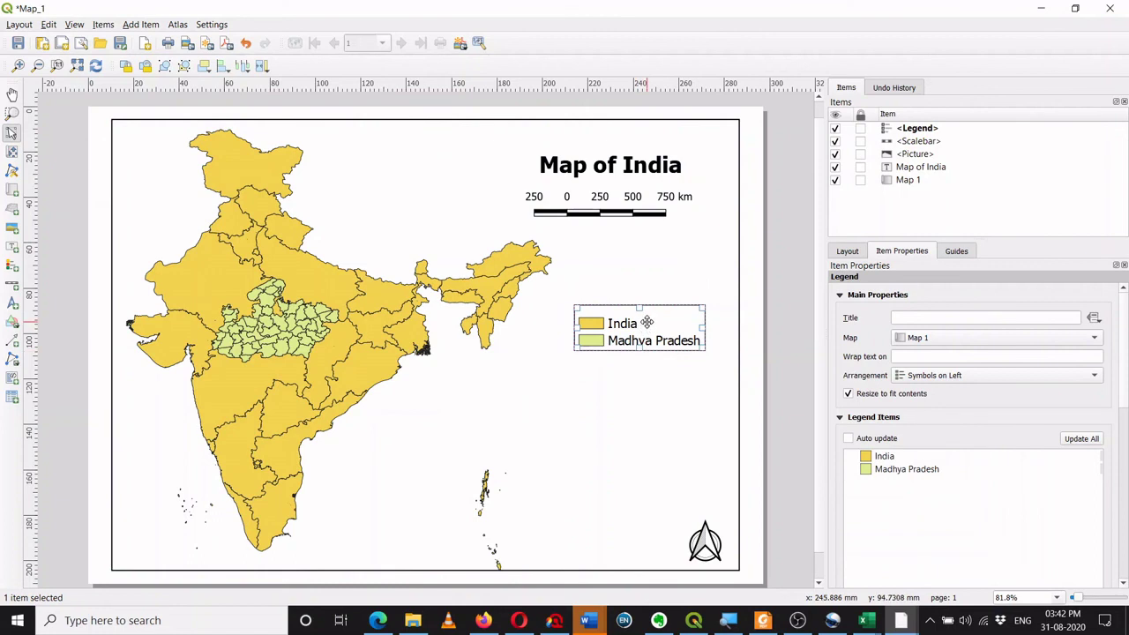
mouse_move(646, 322)
left_mouse_down()
mouse_move(656, 297)
mouse_move(637, 456)
mouse_move(638, 388)
mouse_move(657, 313)
left_mouse_up()
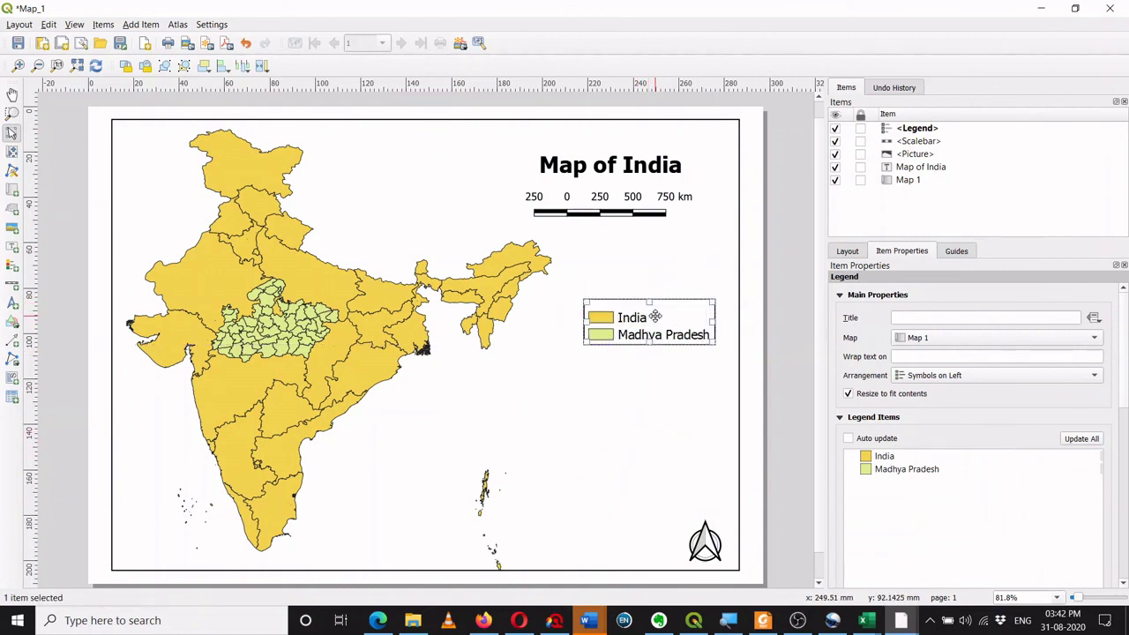
left_click(636, 441)
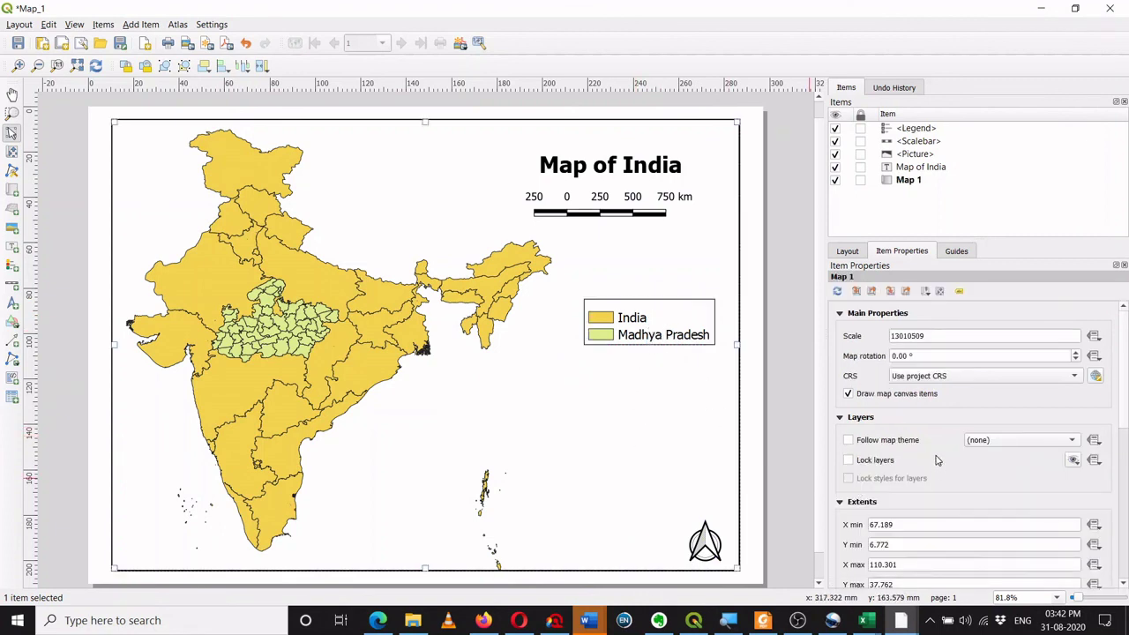
scroll(938, 459, "down", 8)
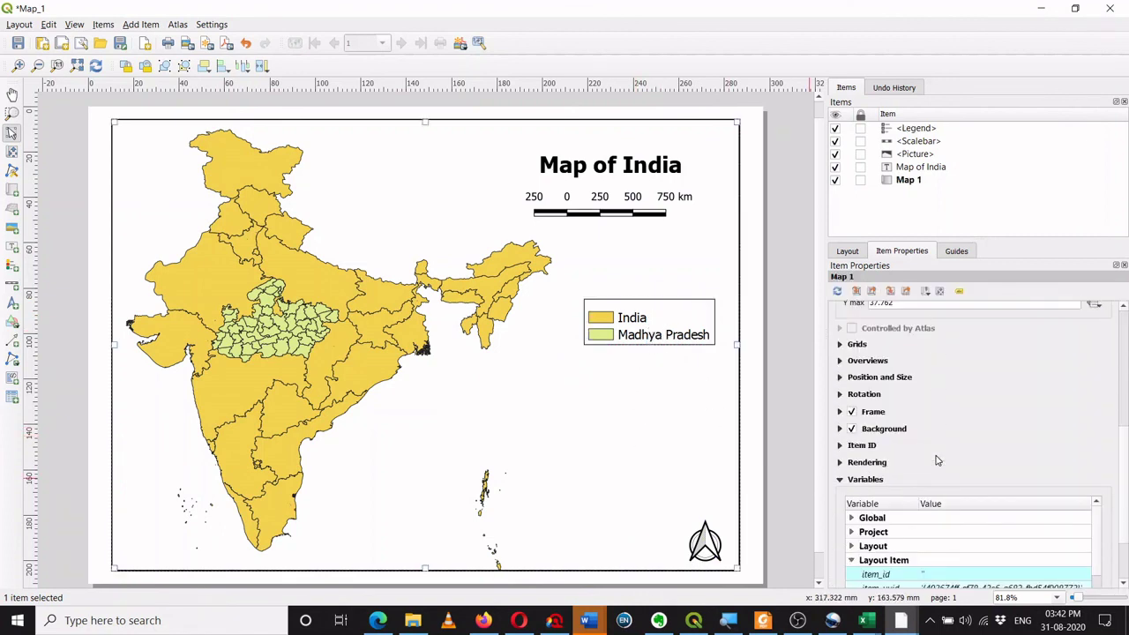
left_click(644, 322)
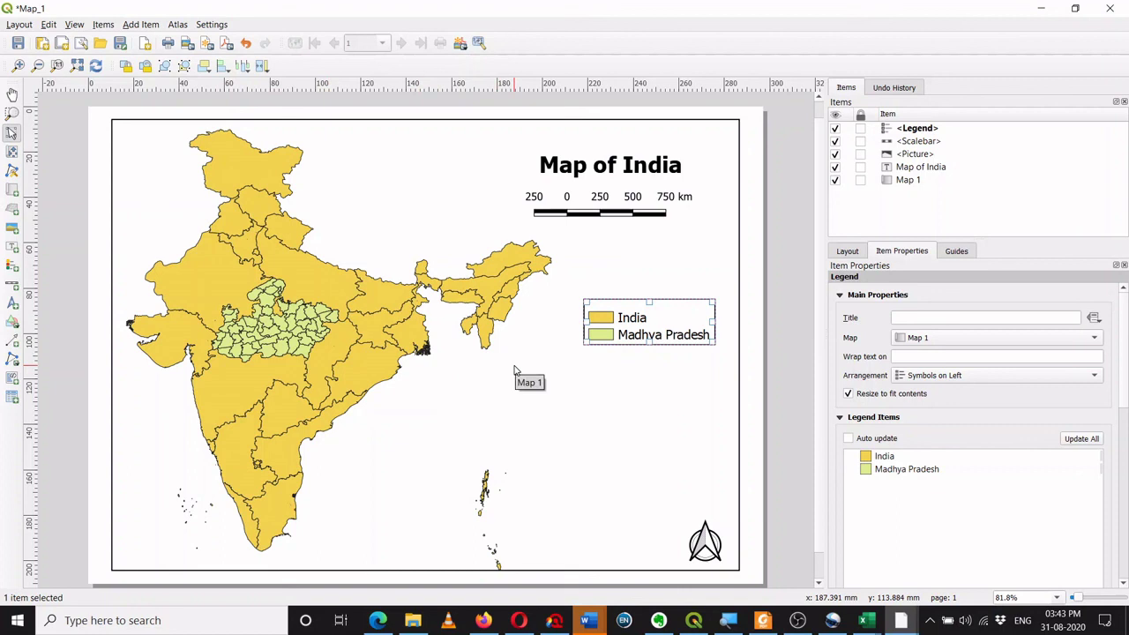
left_click(535, 411)
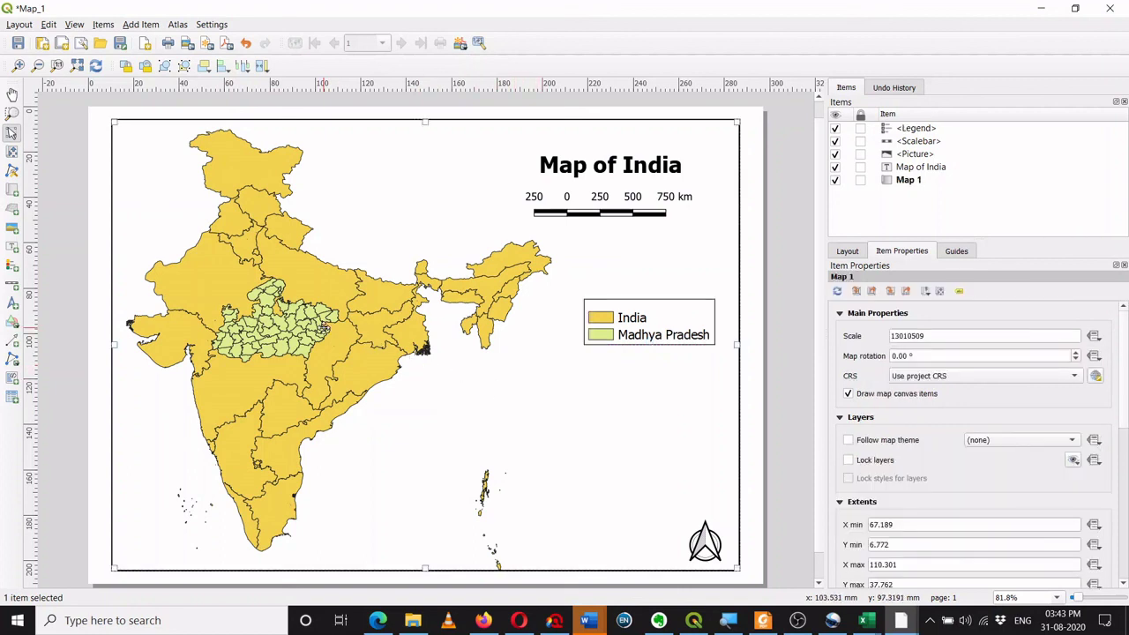